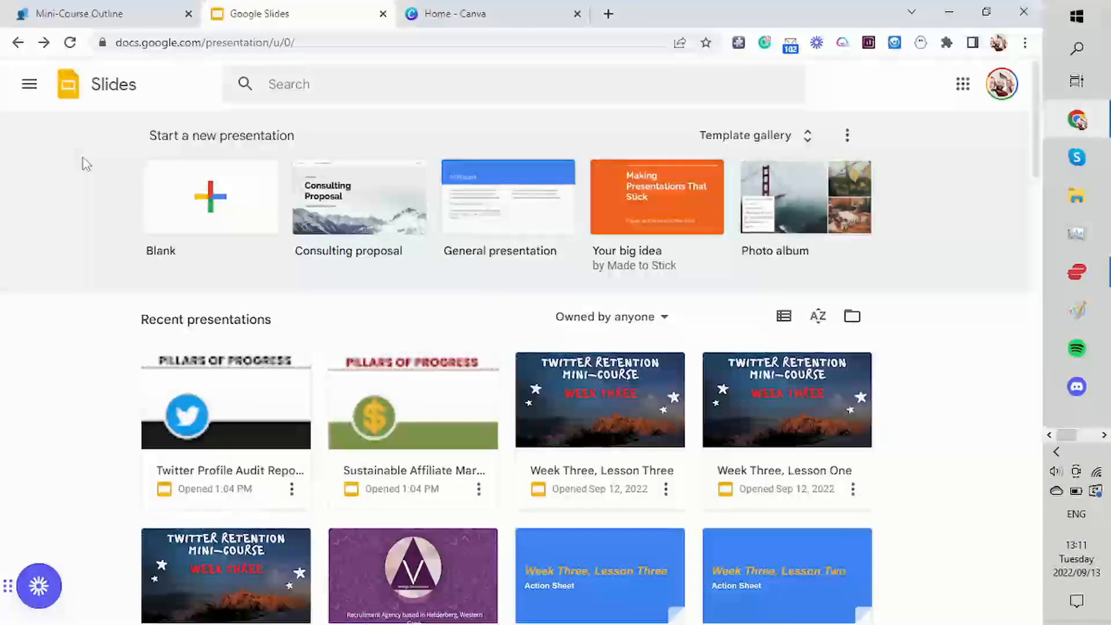
- Switch to the Mini-Course Outline in Notion and review the notes on the affiliate marketing system and lead magnets
{"action": "left_click", "coordinate": [94, 14]}
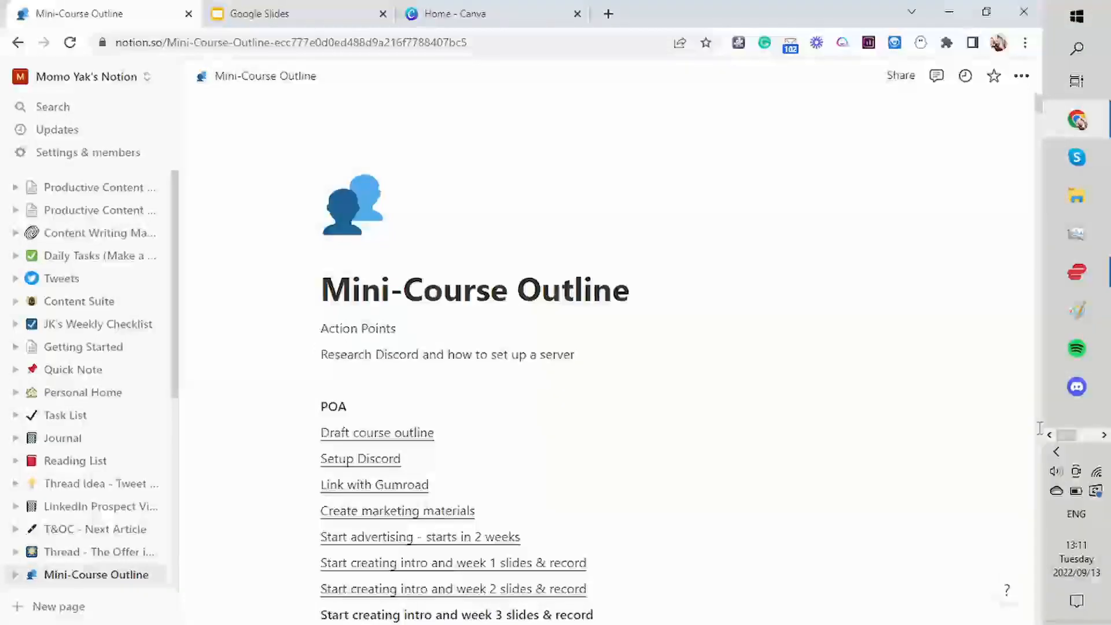
{"action": "scroll", "coordinate": [1038, 417], "scroll_direction": "down", "scroll_amount": 15}
{"action": "scroll", "coordinate": [1037, 439], "scroll_direction": "down", "scroll_amount": 15}
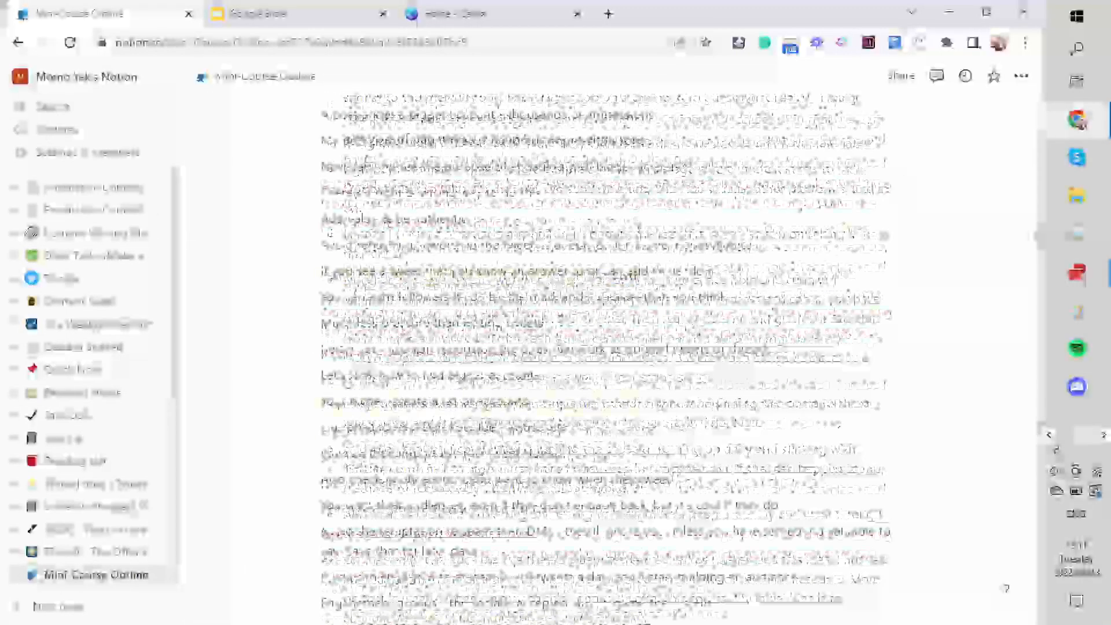
{"action": "scroll", "coordinate": [1035, 452], "scroll_direction": "down", "scroll_amount": 10}
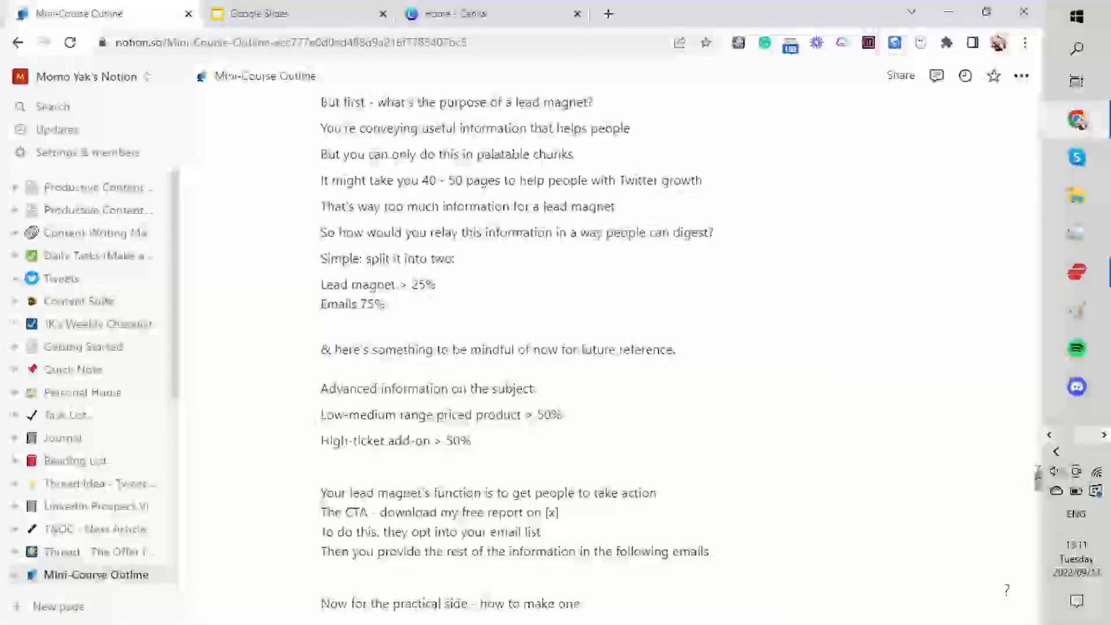
{"action": "scroll", "coordinate": [1038, 466], "scroll_direction": "up", "scroll_amount": 8}
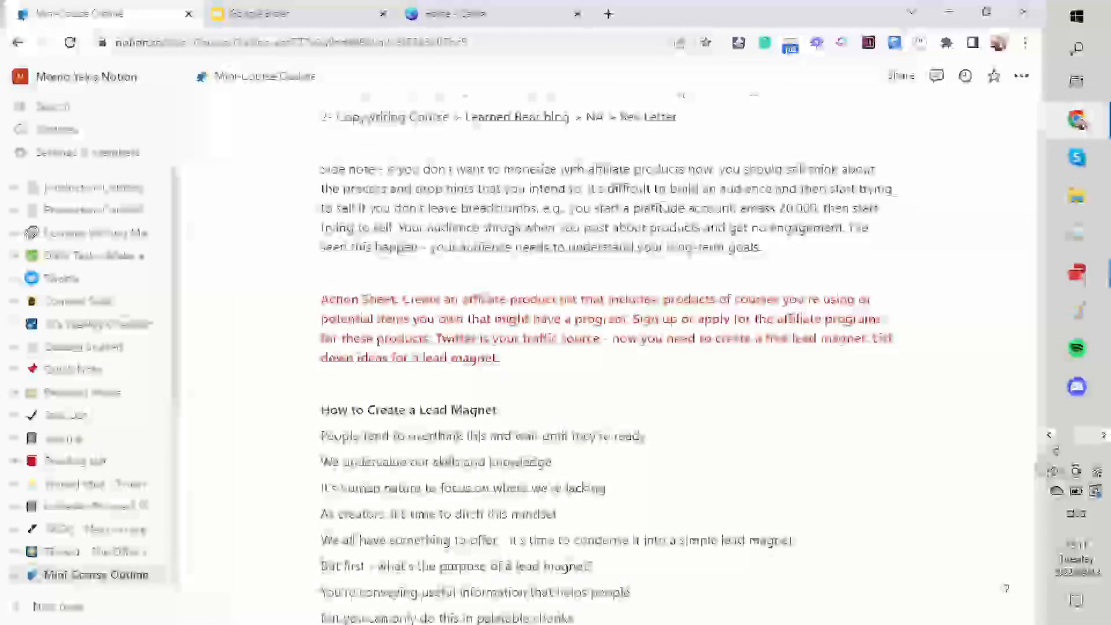
{"action": "scroll", "coordinate": [607, 347], "scroll_direction": "up", "scroll_amount": 6}
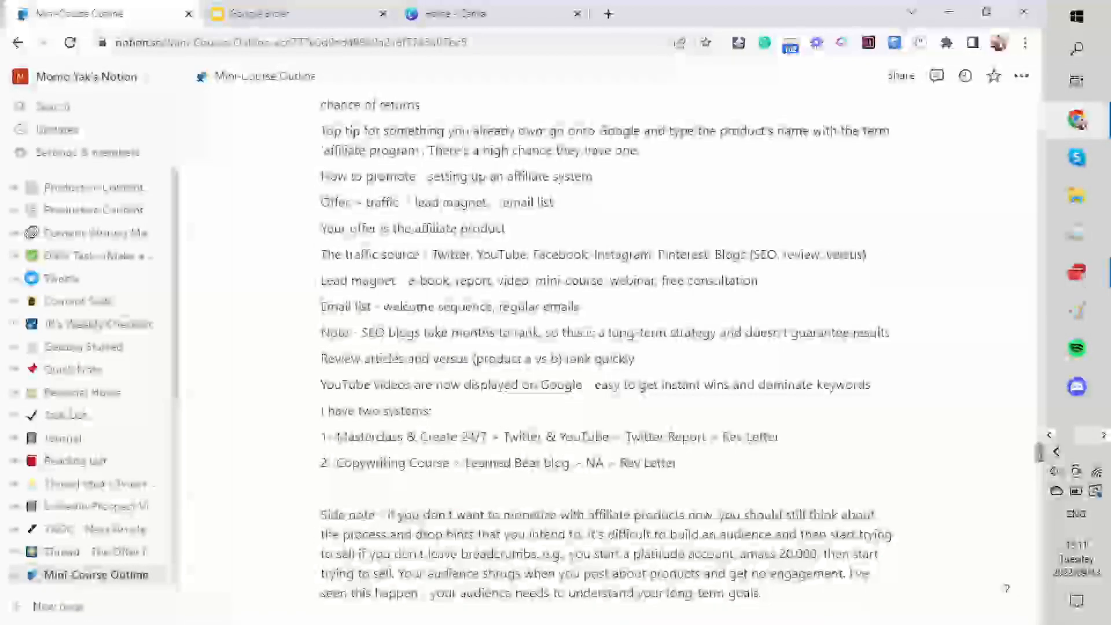
{"action": "scroll", "coordinate": [607, 359], "scroll_direction": "up", "scroll_amount": 8}
{"action": "scroll", "coordinate": [1043, 439], "scroll_direction": "up", "scroll_amount": 2}
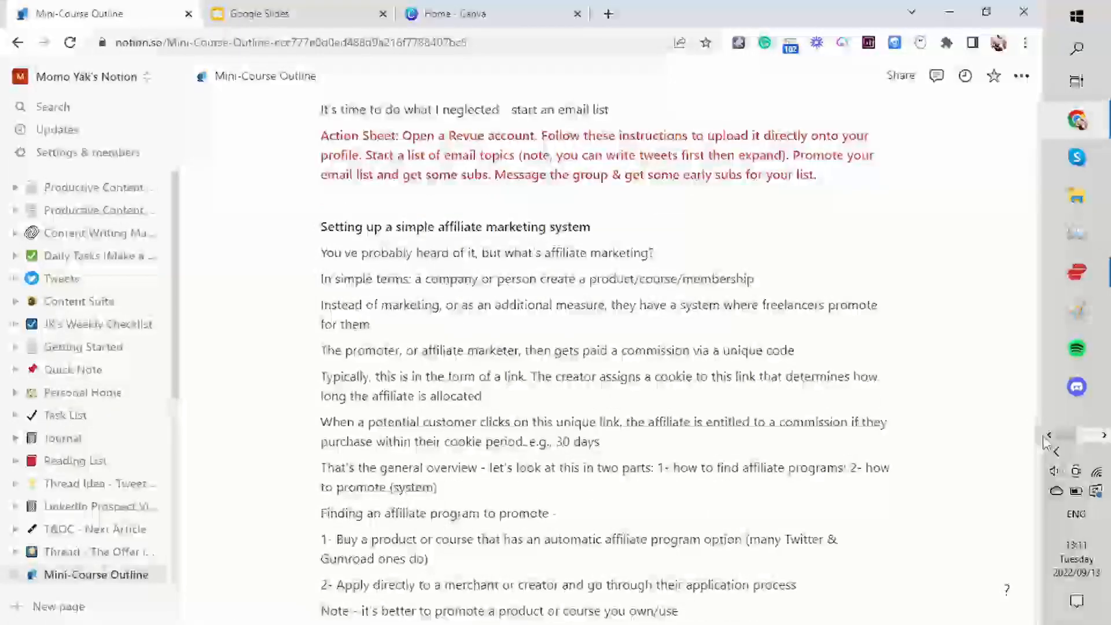
{"action": "scroll", "coordinate": [1042, 438], "scroll_direction": "down", "scroll_amount": 2}
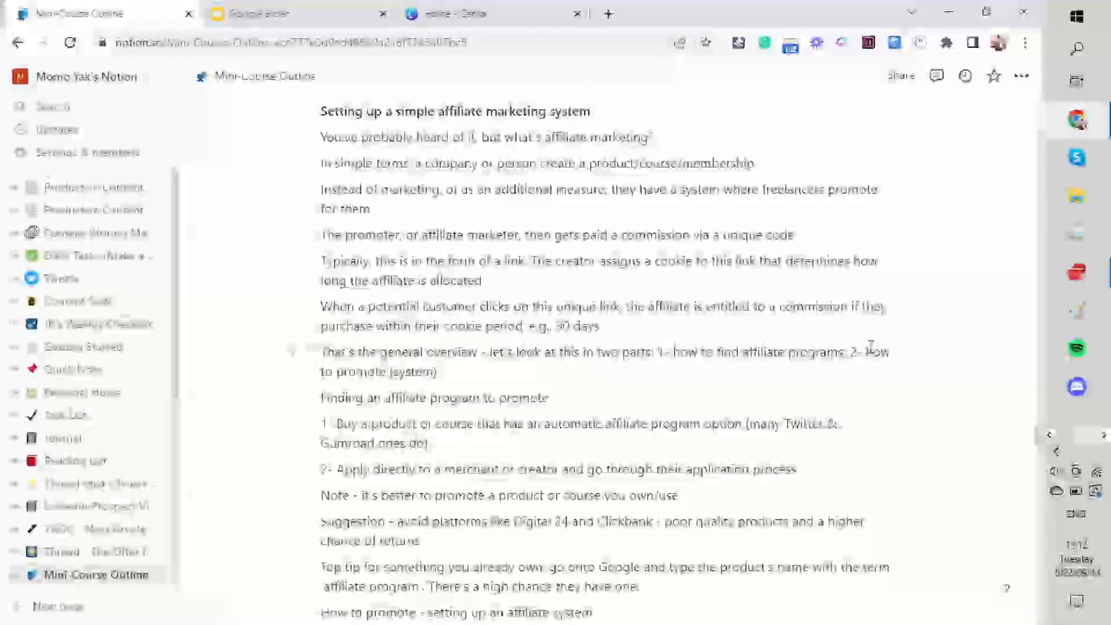
- Switch to Canva and create a new blank A4 Document design
{"action": "left_click", "coordinate": [458, 14]}
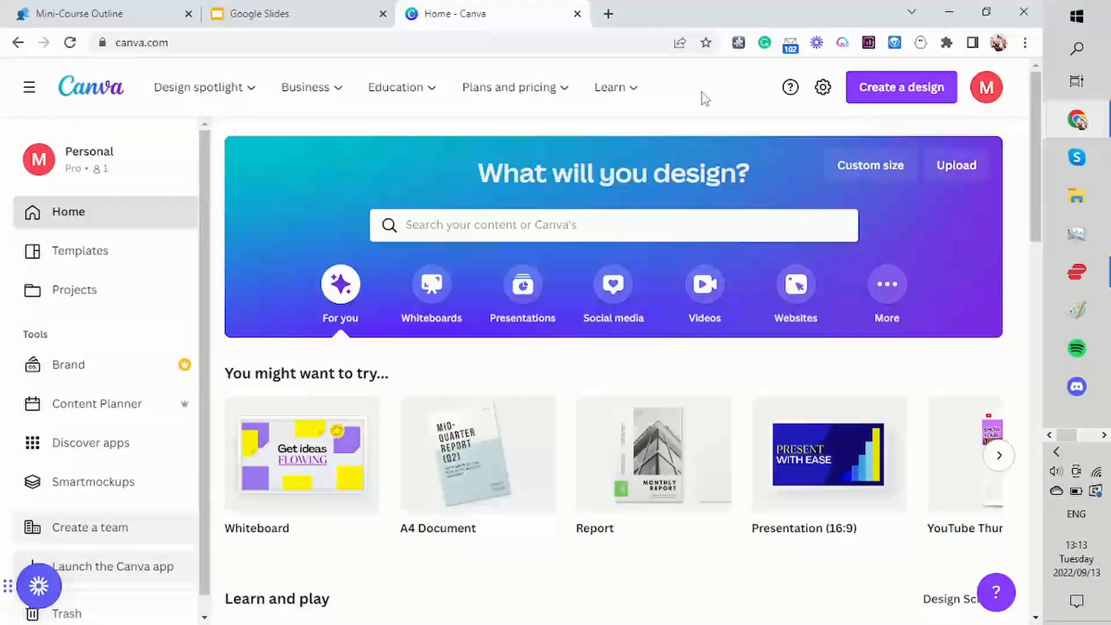
{"action": "left_click", "coordinate": [897, 97]}
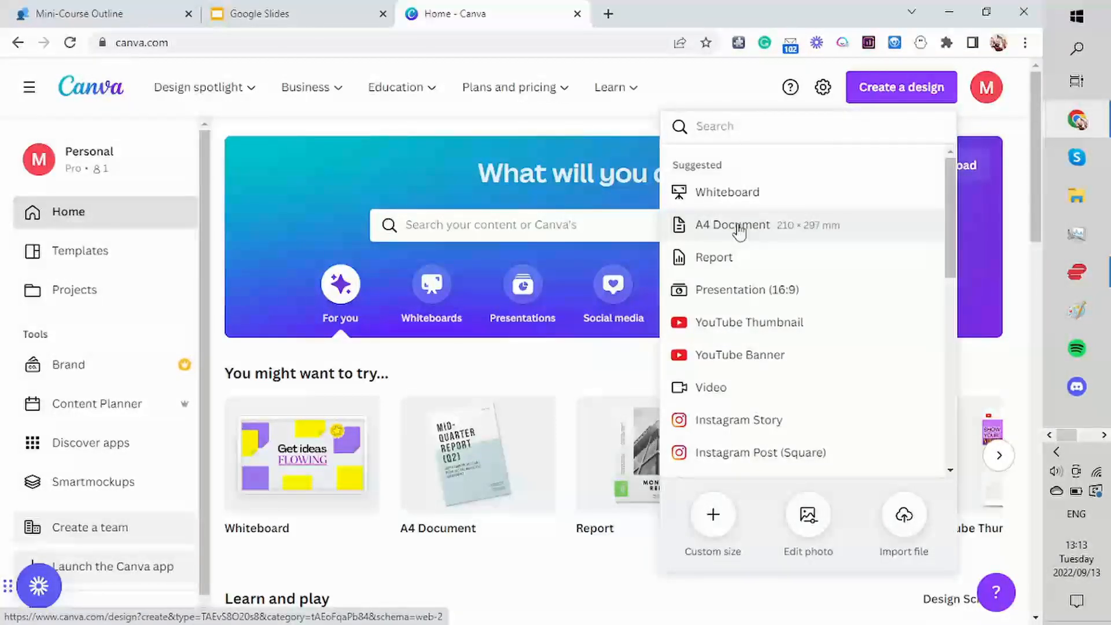
{"action": "left_click", "coordinate": [741, 230]}
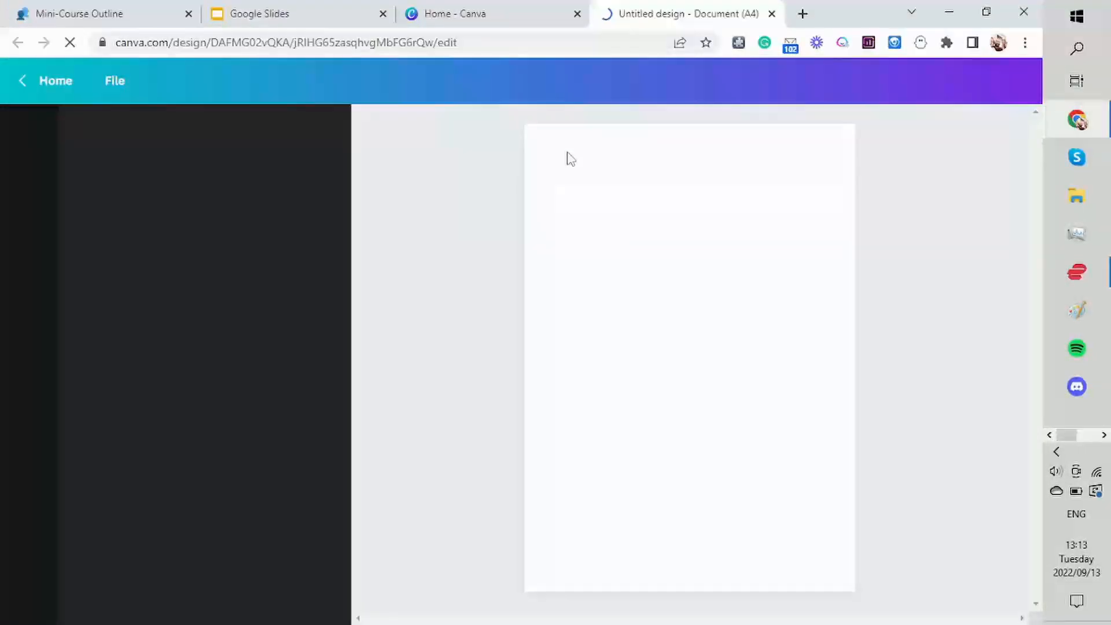
- From the Canva projects, open the black Twitter followers cover and the Affiliate Marketing Lead Magnet Cover to examine them
{"action": "left_click", "coordinate": [451, 10]}
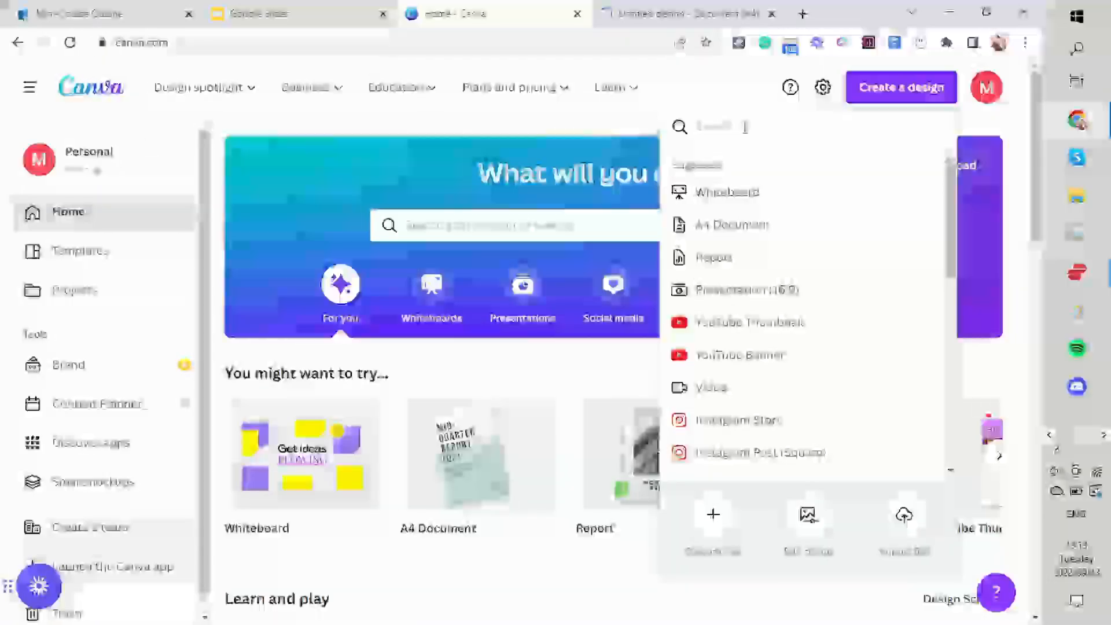
{"action": "left_click", "coordinate": [54, 301]}
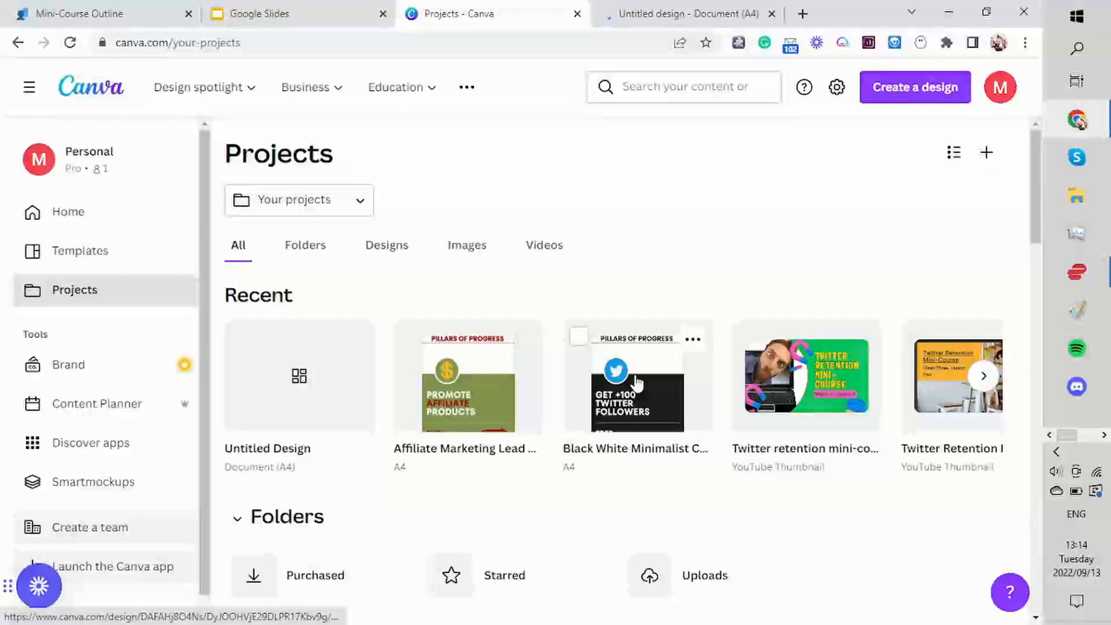
{"action": "left_click", "coordinate": [636, 382]}
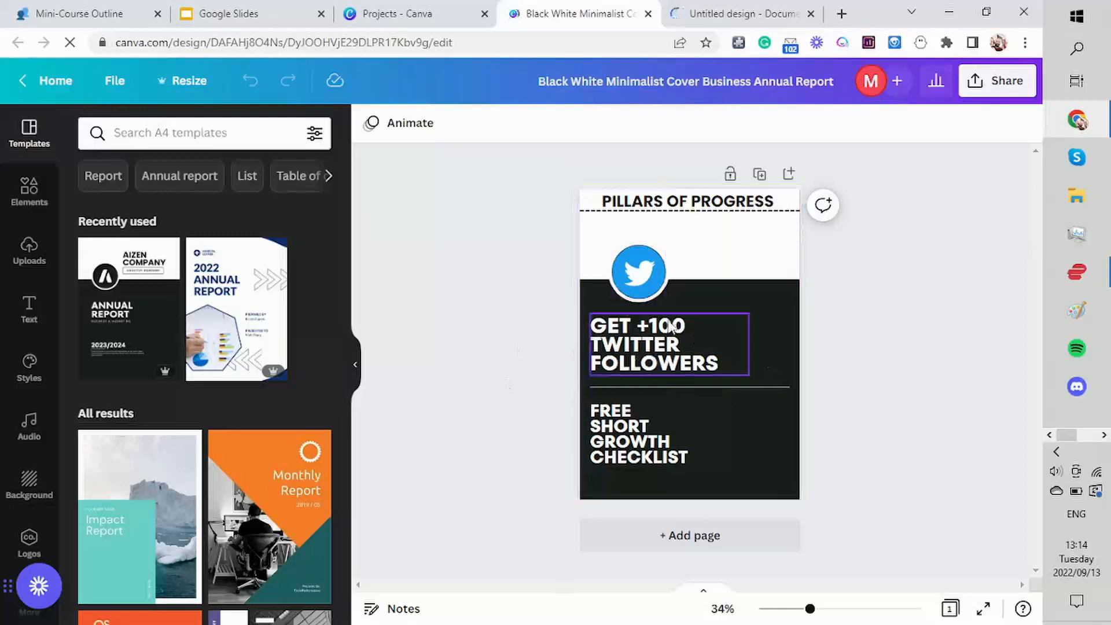
{"action": "left_click", "coordinate": [438, 8]}
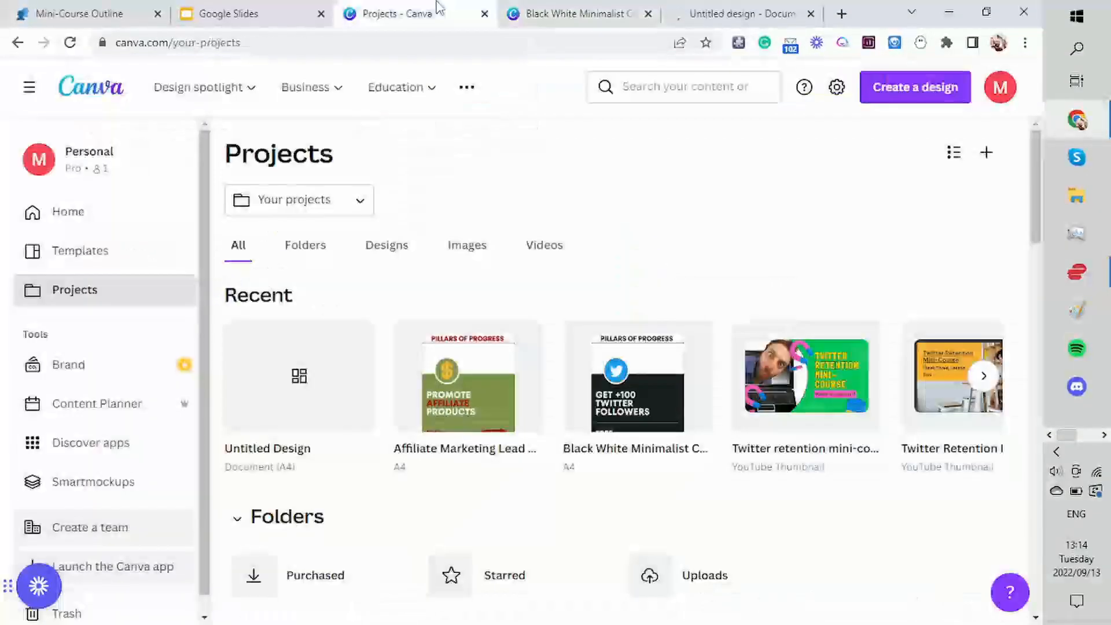
{"action": "left_click", "coordinate": [482, 389]}
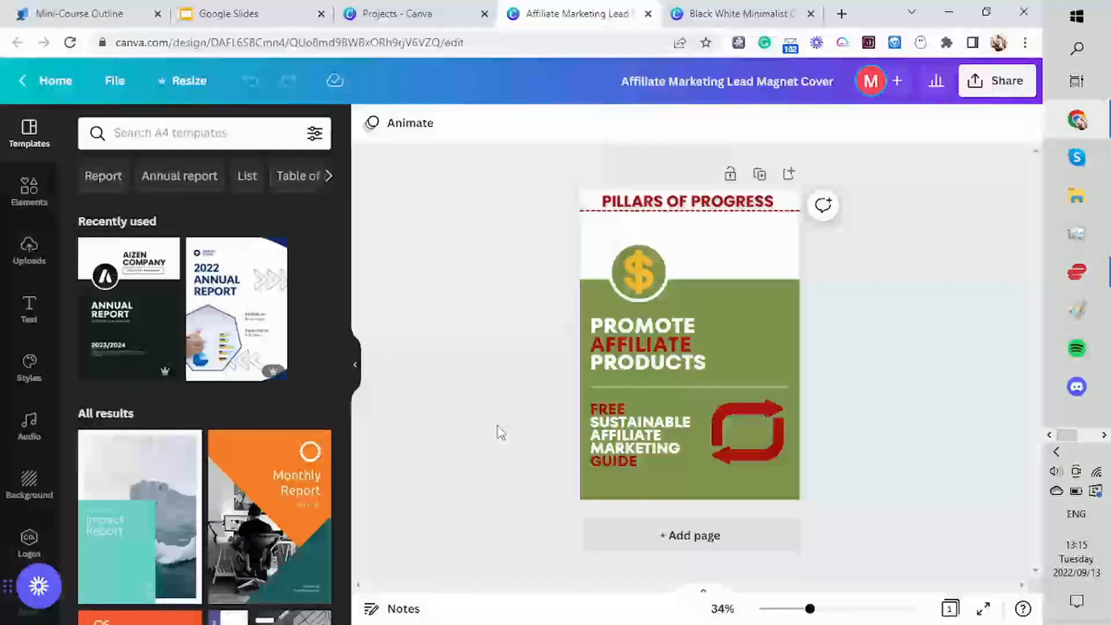
- Switch to Google Slides and create a new blank presentation
{"action": "left_click", "coordinate": [270, 9]}
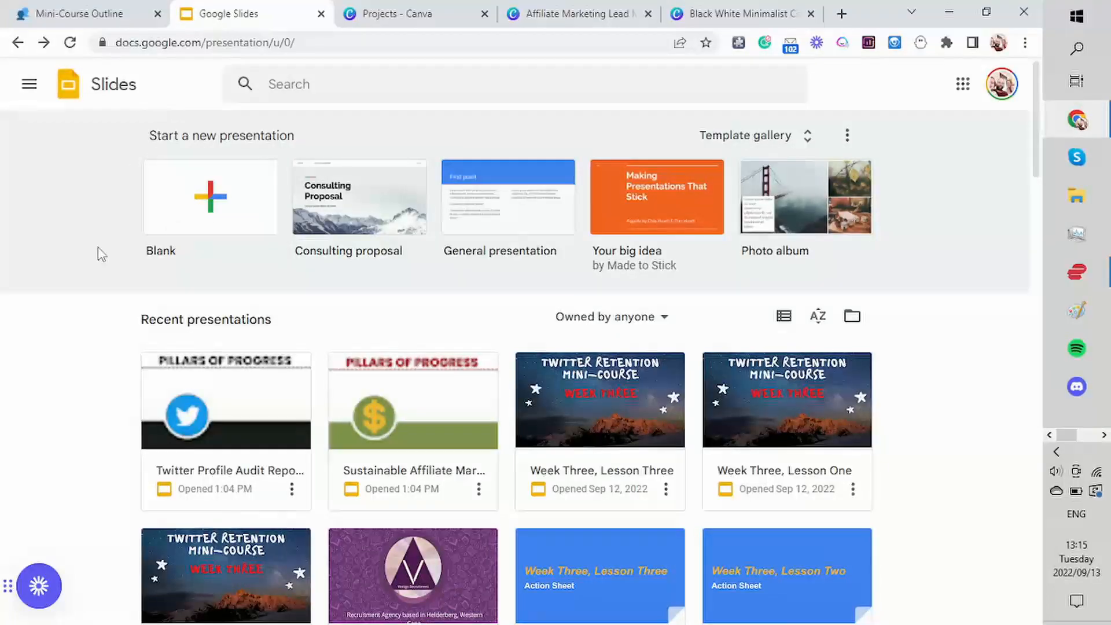
{"action": "left_click", "coordinate": [217, 212]}
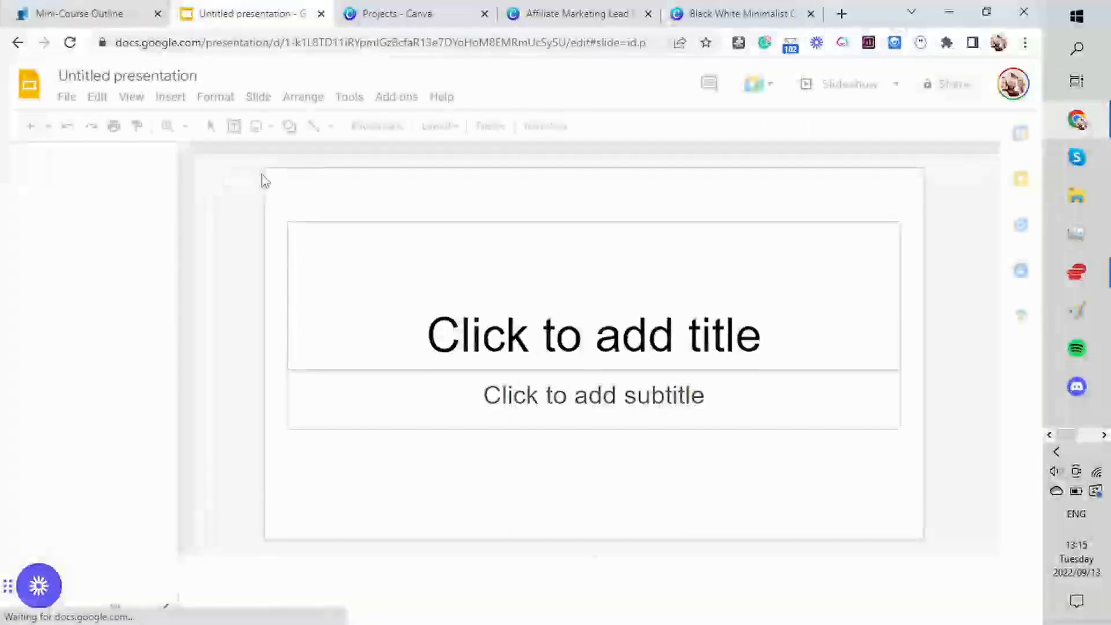
{"action": "left_click", "coordinate": [447, 127]}
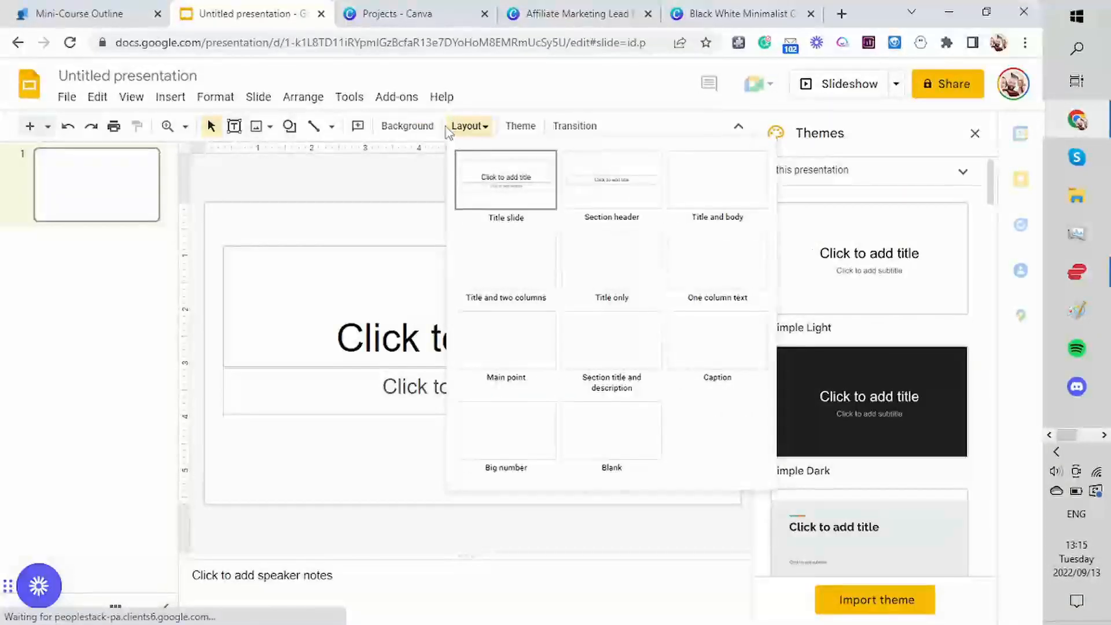
{"action": "left_click", "coordinate": [199, 278]}
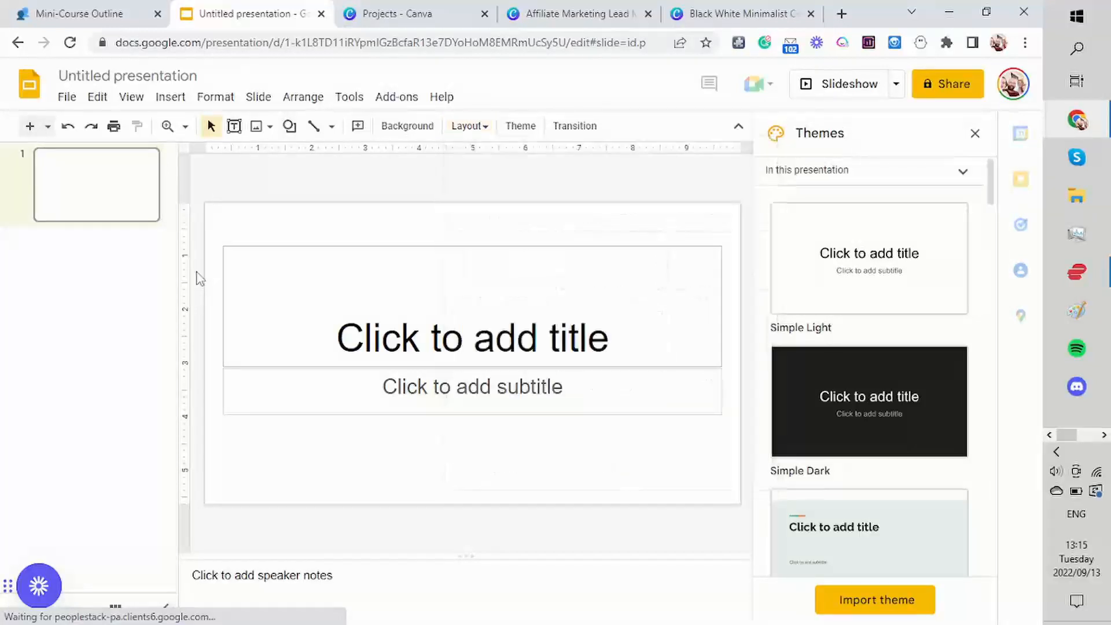
- Set the presentation's page setup to a custom size measured in centimeters
{"action": "left_click", "coordinate": [65, 99]}
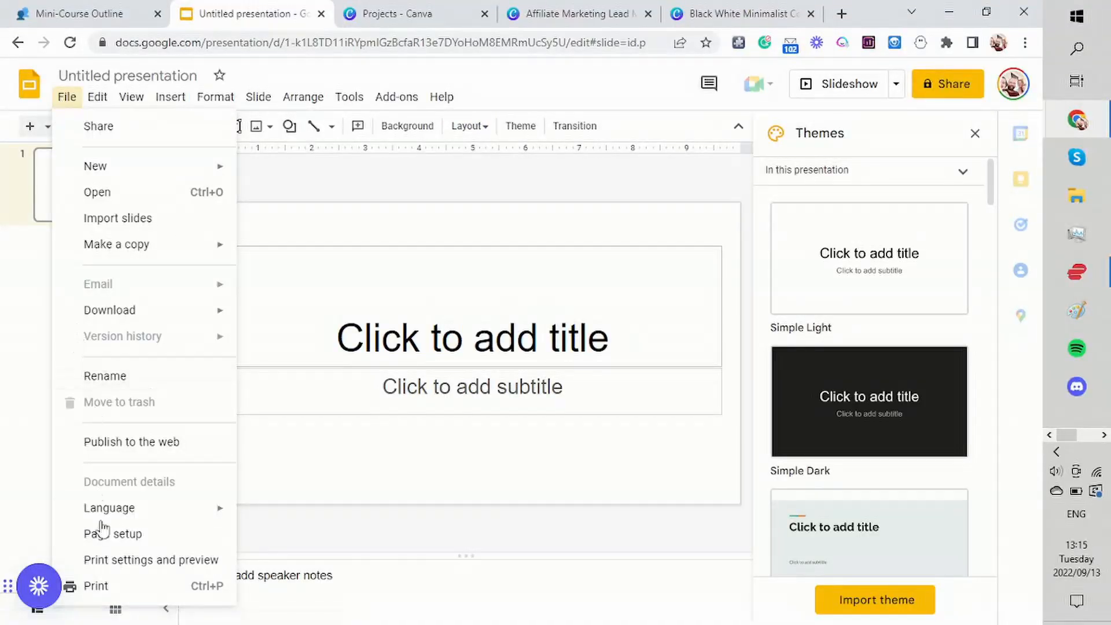
{"action": "left_click", "coordinate": [114, 534]}
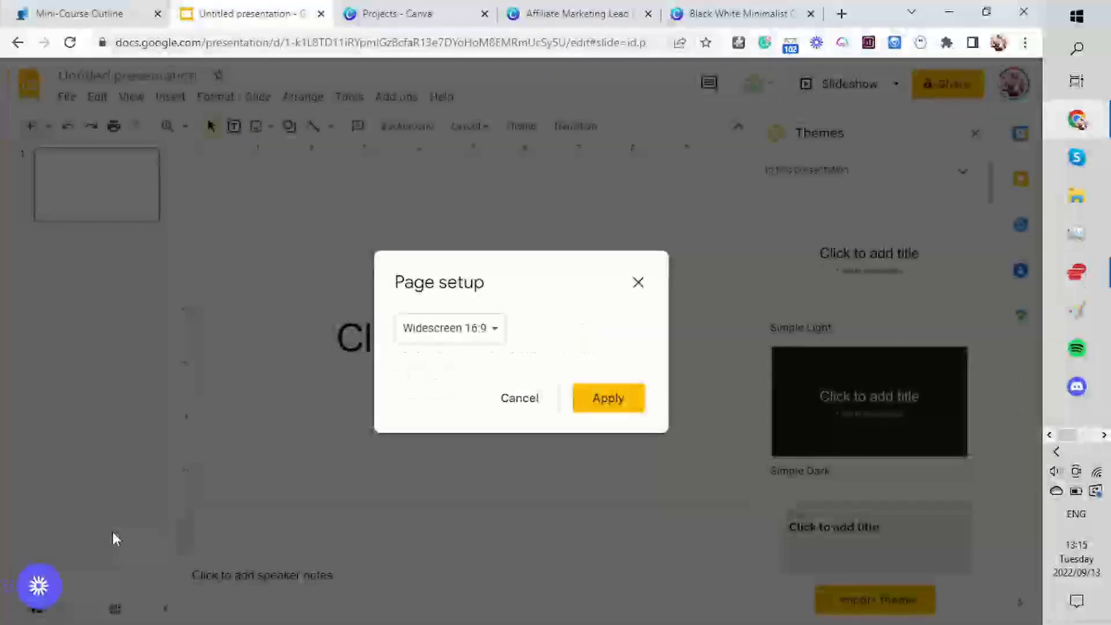
{"action": "left_click", "coordinate": [483, 342]}
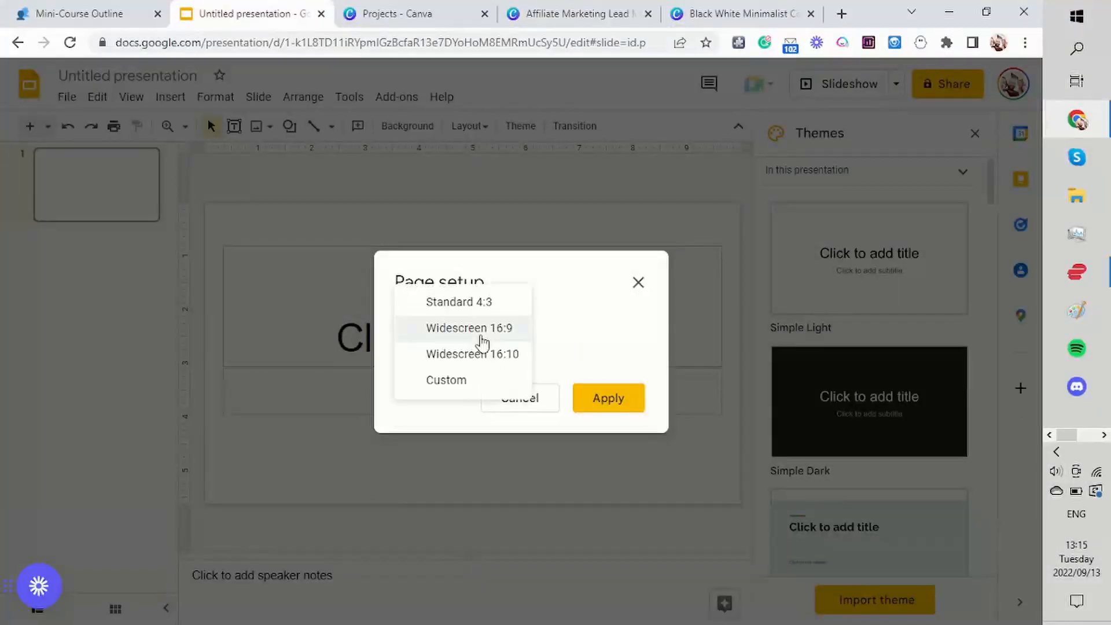
{"action": "left_click", "coordinate": [448, 381]}
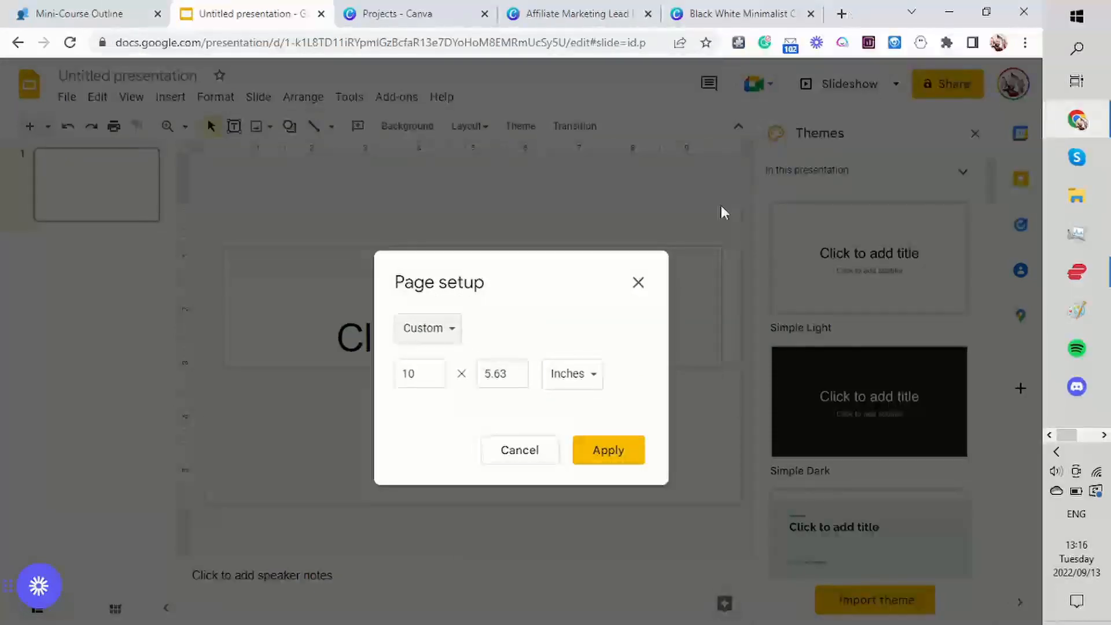
{"action": "left_click", "coordinate": [573, 382]}
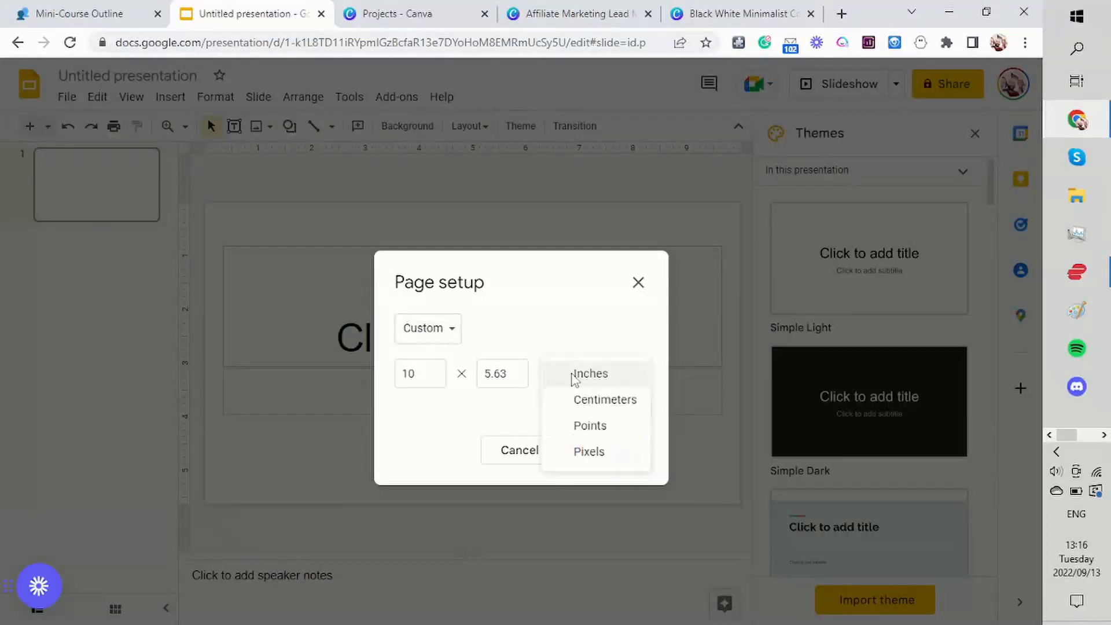
{"action": "left_click", "coordinate": [582, 400]}
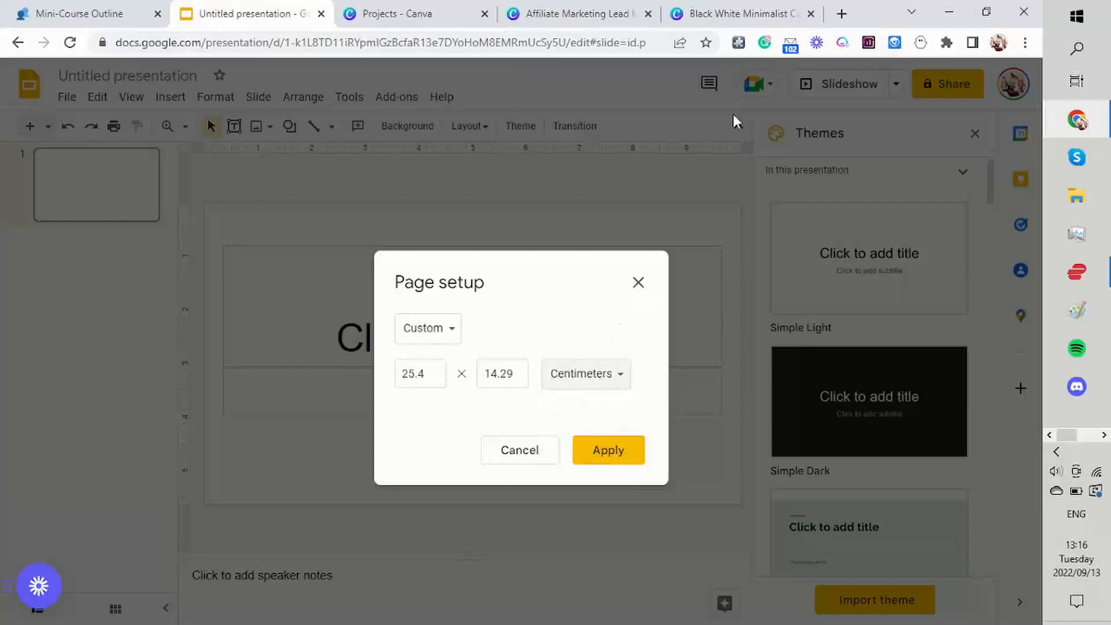
- Search Google for "a4 size" to look up the paper dimensions
{"action": "left_click", "coordinate": [843, 14]}
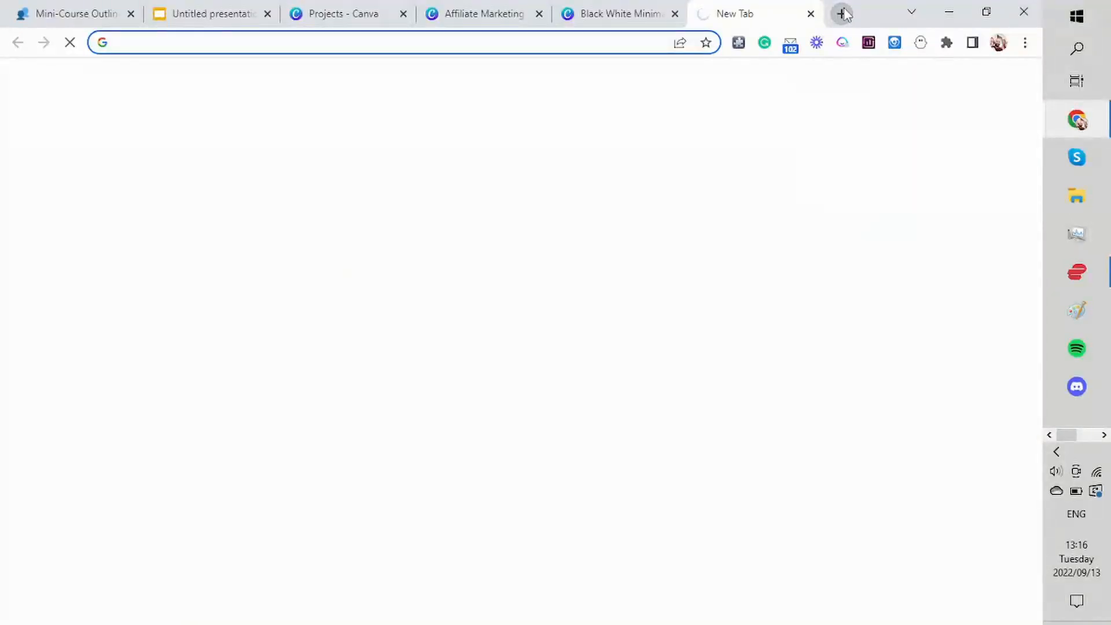
{"action": "type", "text": "a4"}
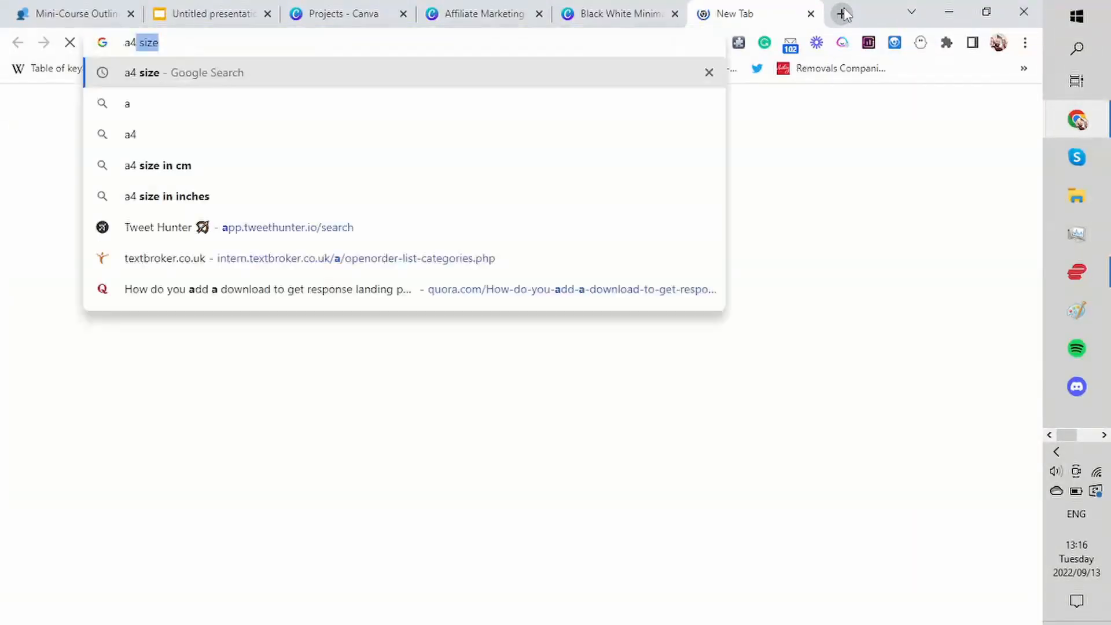
{"action": "left_click", "coordinate": [177, 74]}
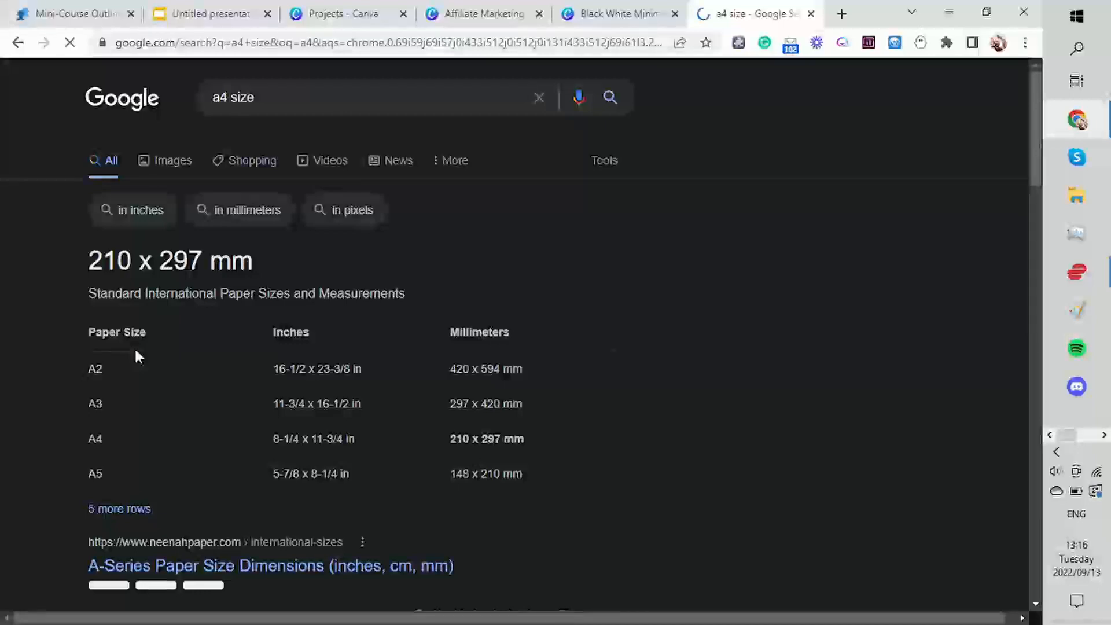
- Copy the A4 width from the search results and set the presentation's custom page width to 210
{"action": "double_click", "coordinate": [455, 439]}
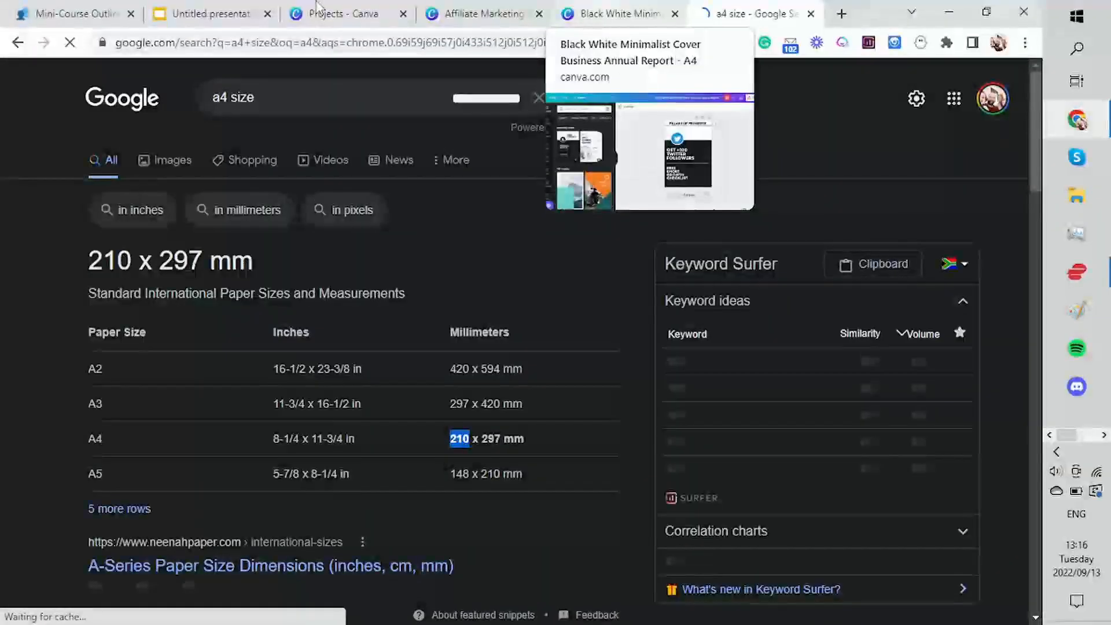
{"action": "left_click", "coordinate": [212, 13]}
{"action": "left_click_drag", "start_coordinate": [429, 378], "coordinate": [412, 377]}
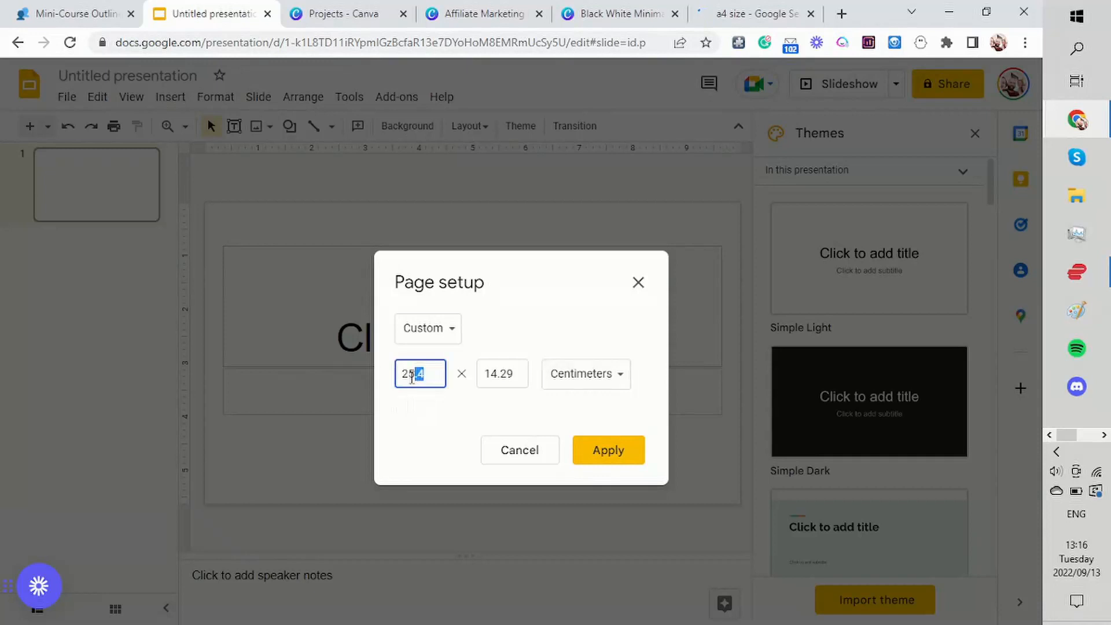
{"action": "type", "text": "210"}
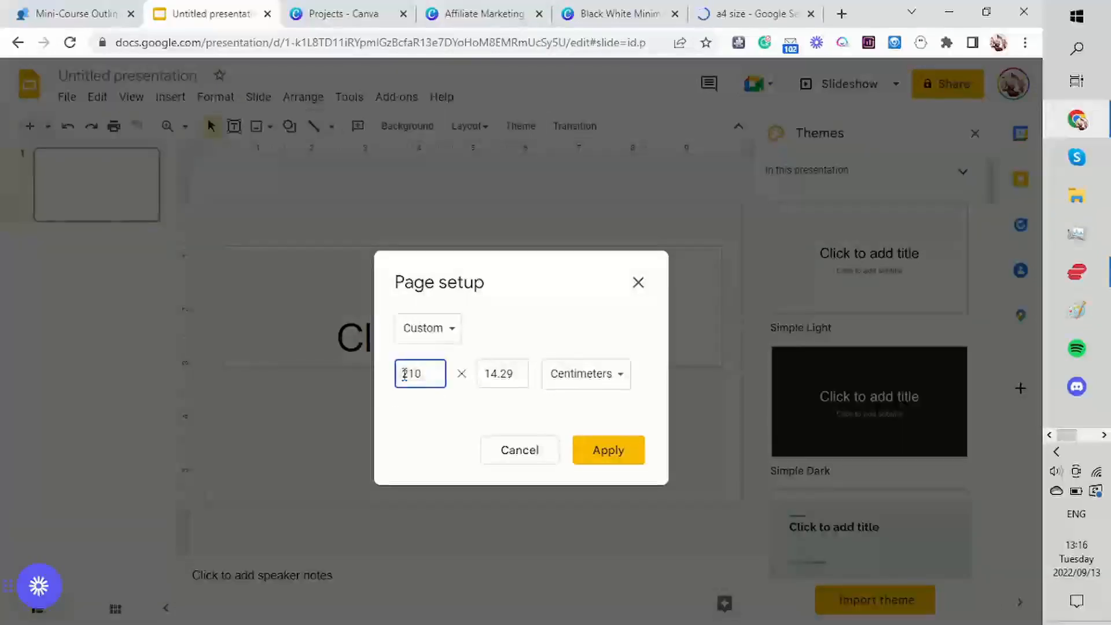
- Copy the A4 height from the search results, set the presentation's custom page height to 297, and apply the page setup
{"action": "left_click", "coordinate": [737, 4]}
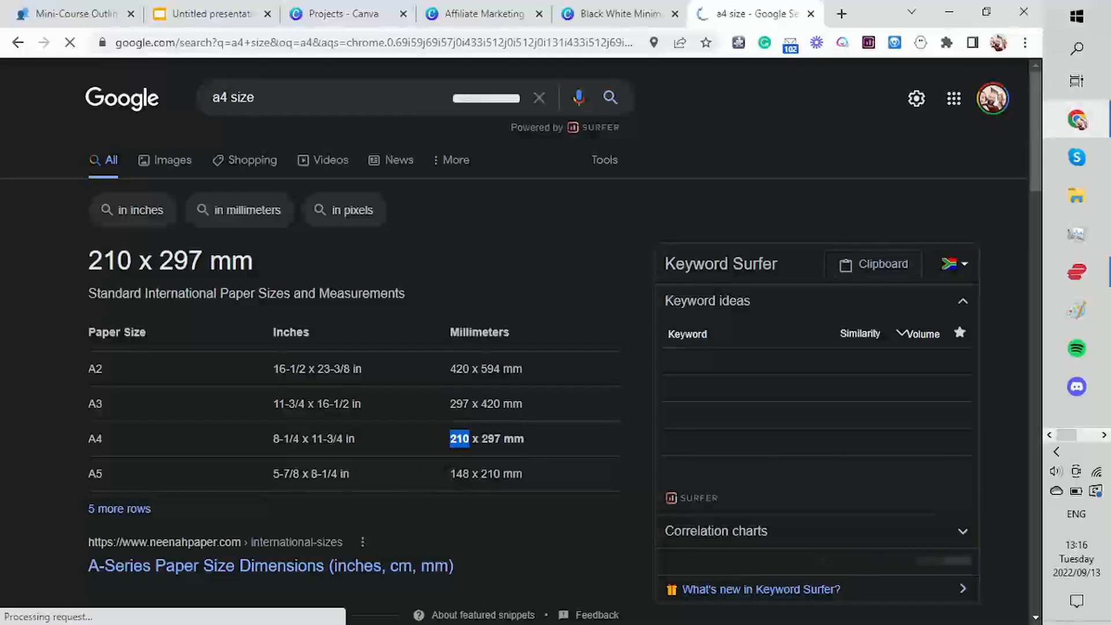
{"action": "double_click", "coordinate": [491, 439]}
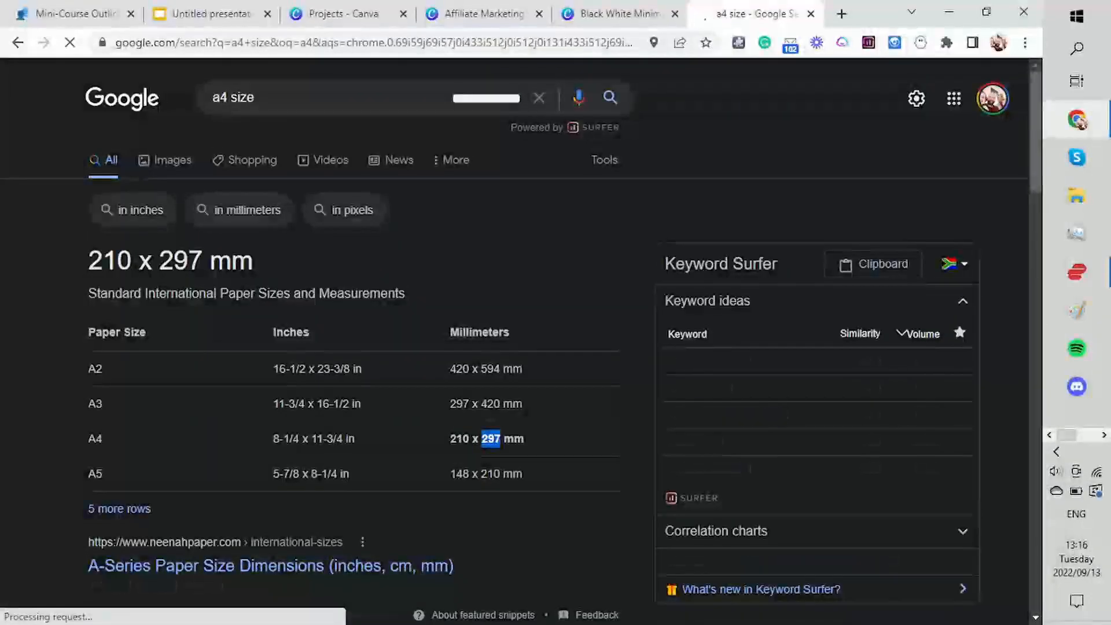
{"action": "left_click", "coordinate": [211, 14]}
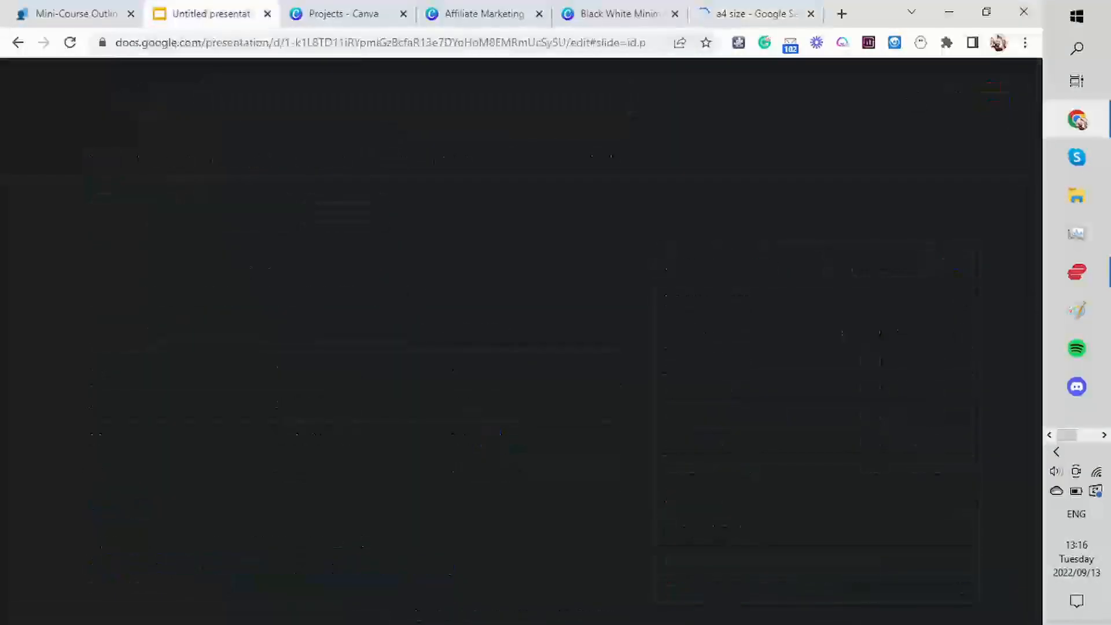
{"action": "left_click", "coordinate": [523, 373]}
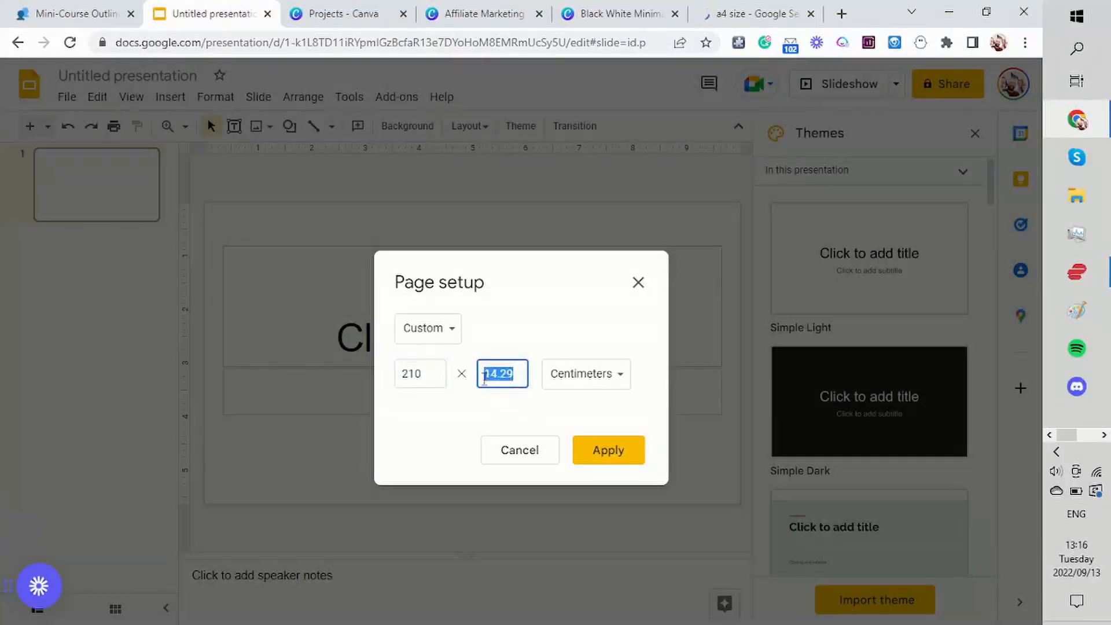
{"action": "type", "text": "297"}
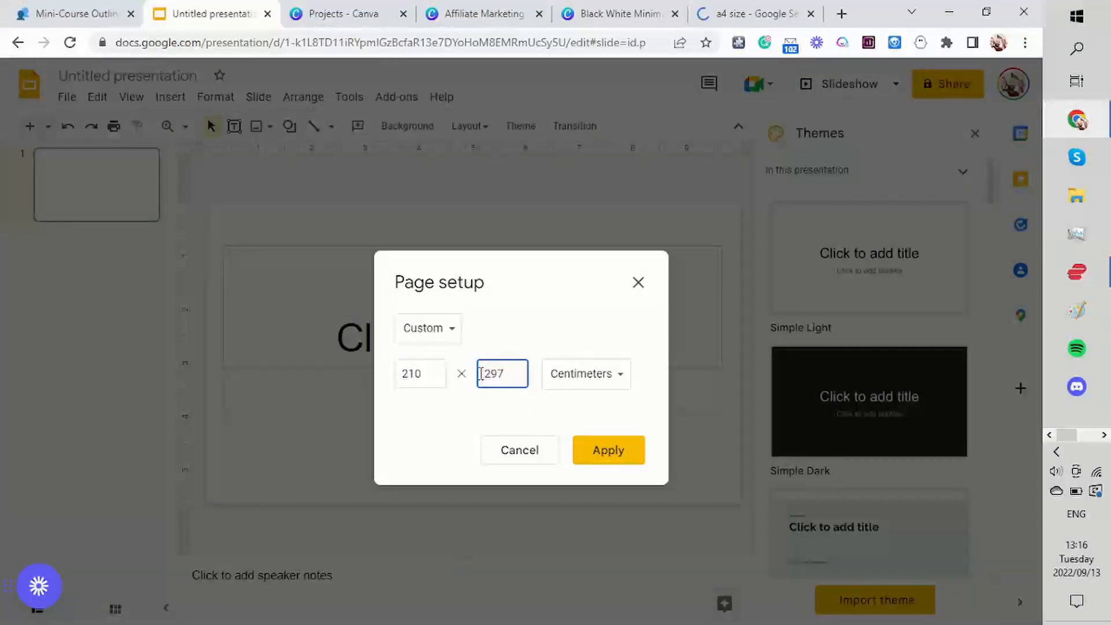
{"action": "left_click", "coordinate": [643, 457]}
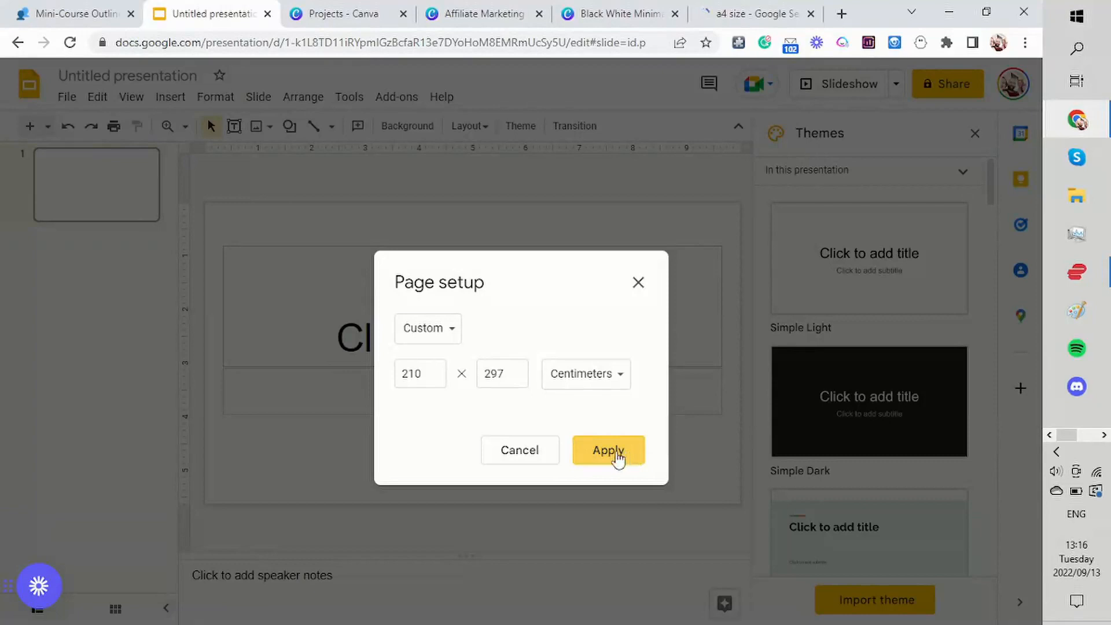
{"action": "left_click", "coordinate": [619, 457]}
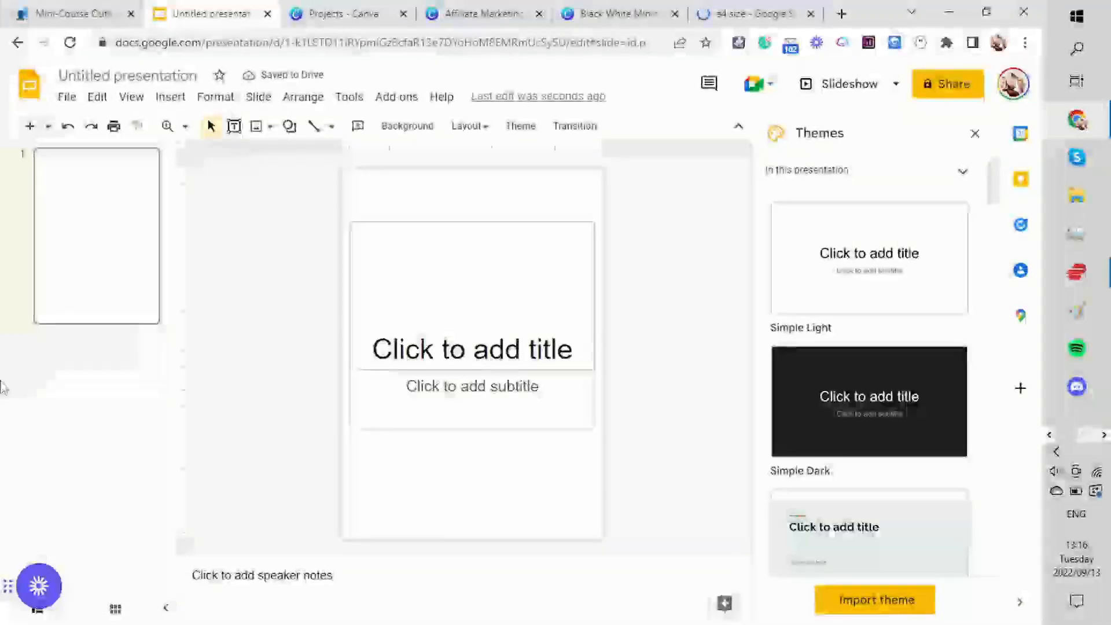
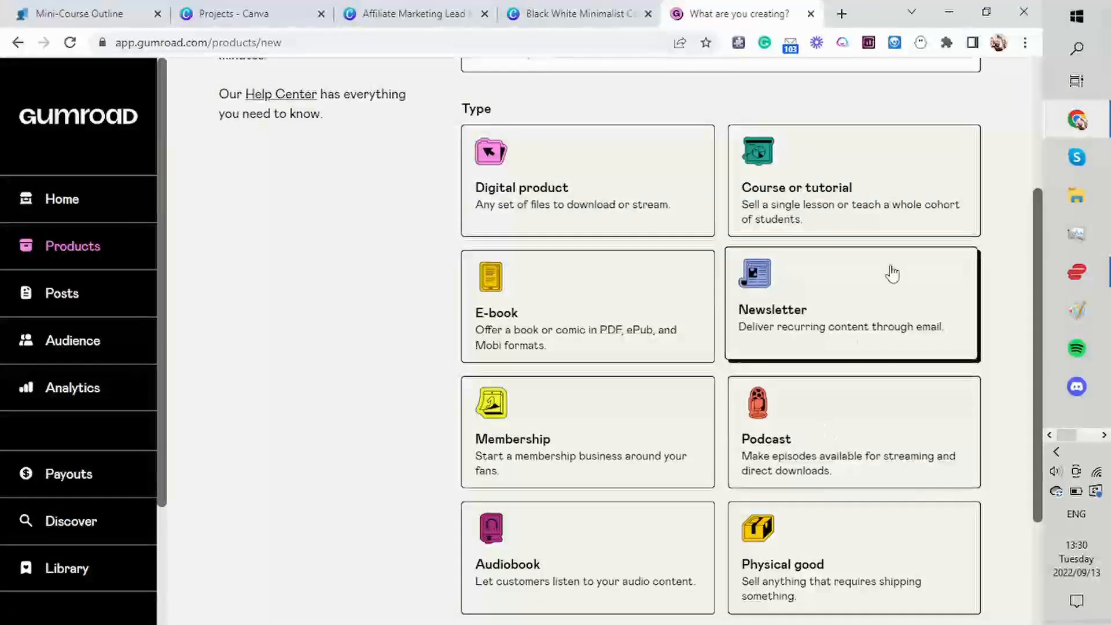
- From Gumroad's new product form, switch to the Google Slides lead magnet and copy "Sustainable Affiliate Marketing" from its title
{"action": "left_click_drag", "start_coordinate": [1038, 287], "coordinate": [1033, 199]}
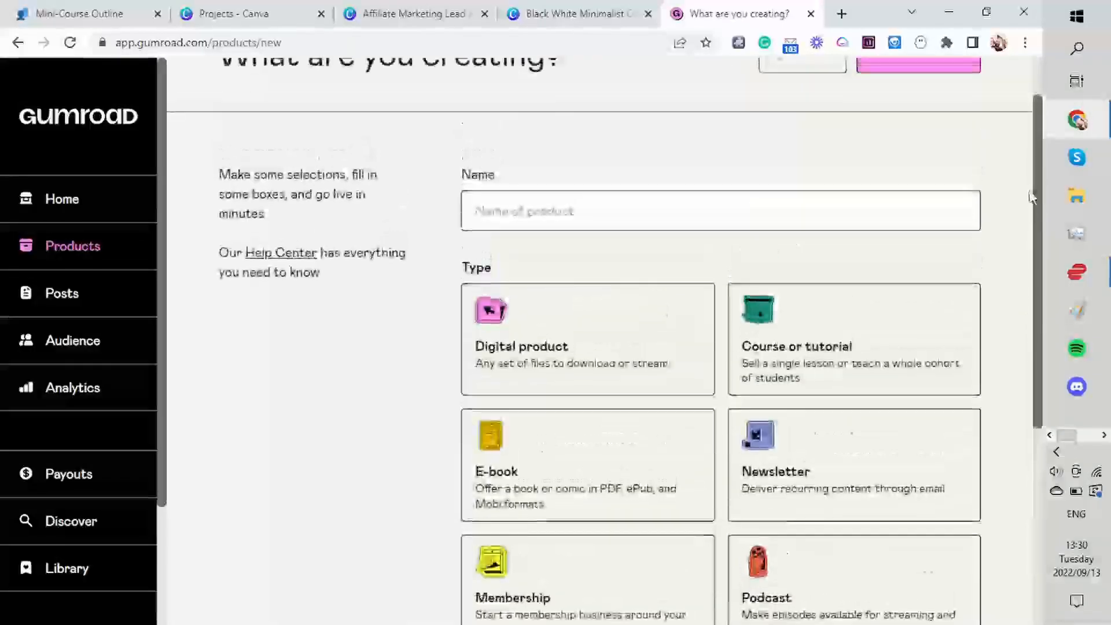
{"action": "left_click", "coordinate": [529, 205]}
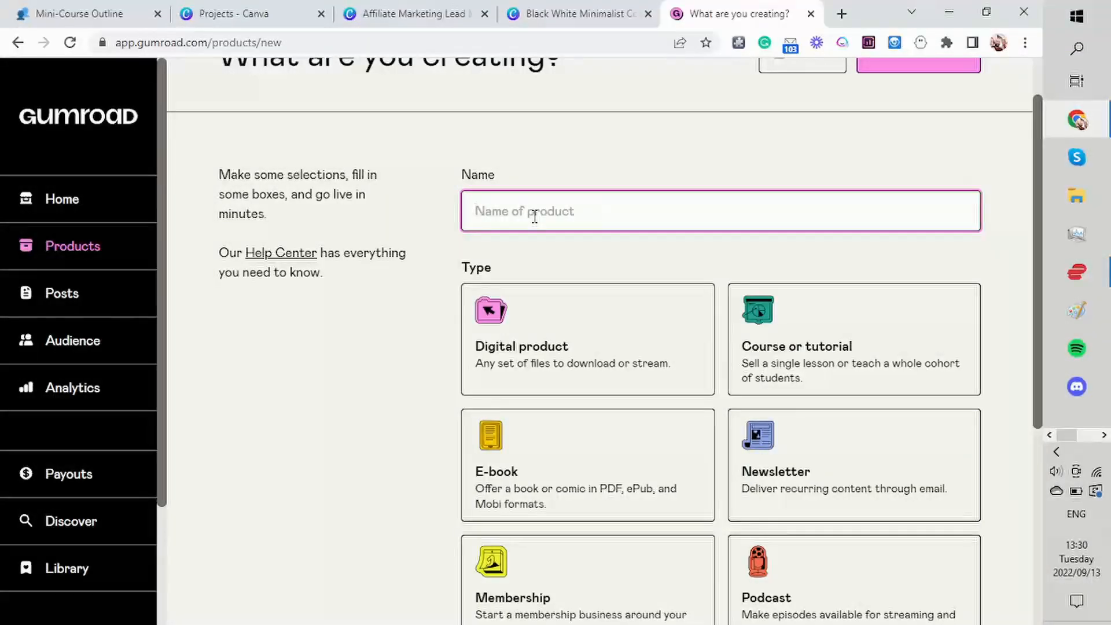
{"action": "key", "text": "alt+Tab"}
{"action": "key", "text": "alt+Tab"}
{"action": "key", "text": "alt+Tab"}
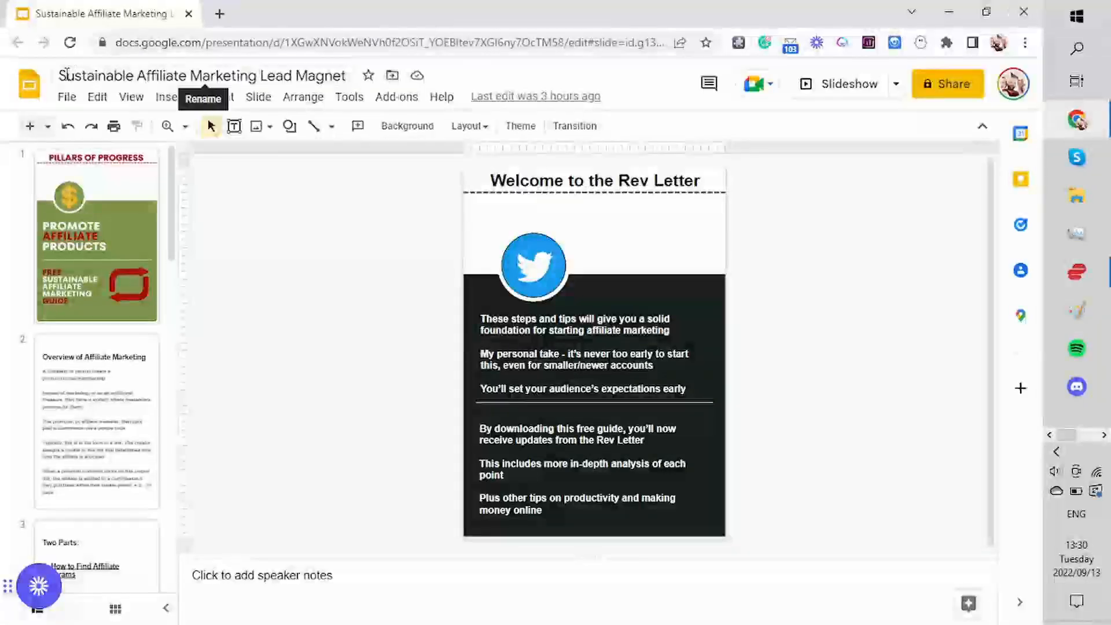
{"action": "left_click_drag", "start_coordinate": [60, 76], "coordinate": [259, 83]}
{"action": "key", "text": "ctrl+c"}
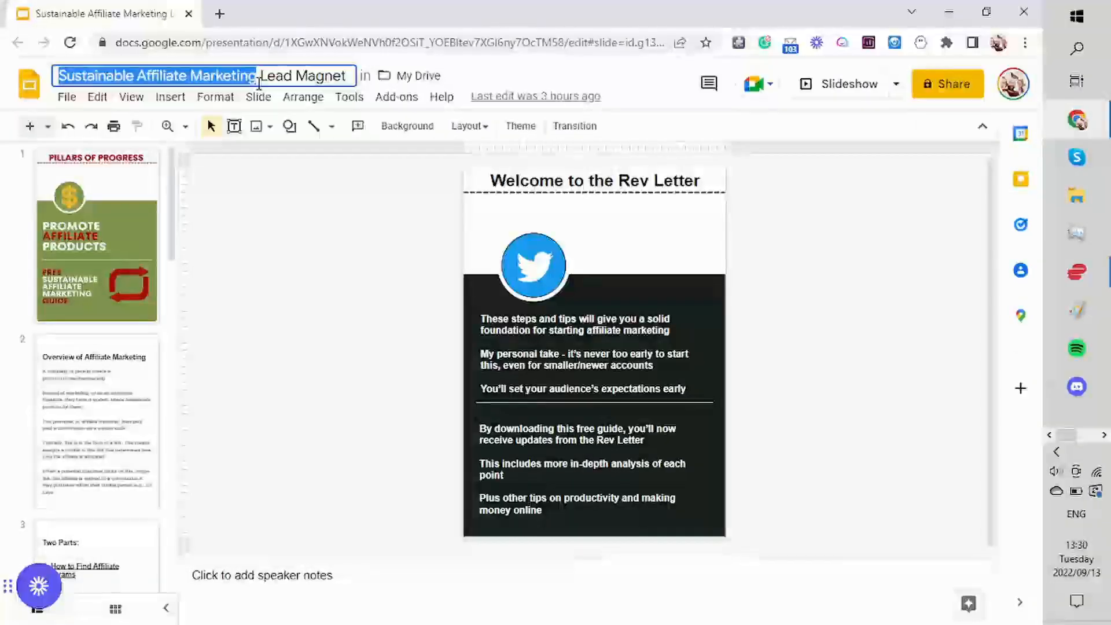
- Return to Gumroad and name the new product "Sustainable Affiliate Marketing Guide"
{"action": "key", "text": "alt+Tab"}
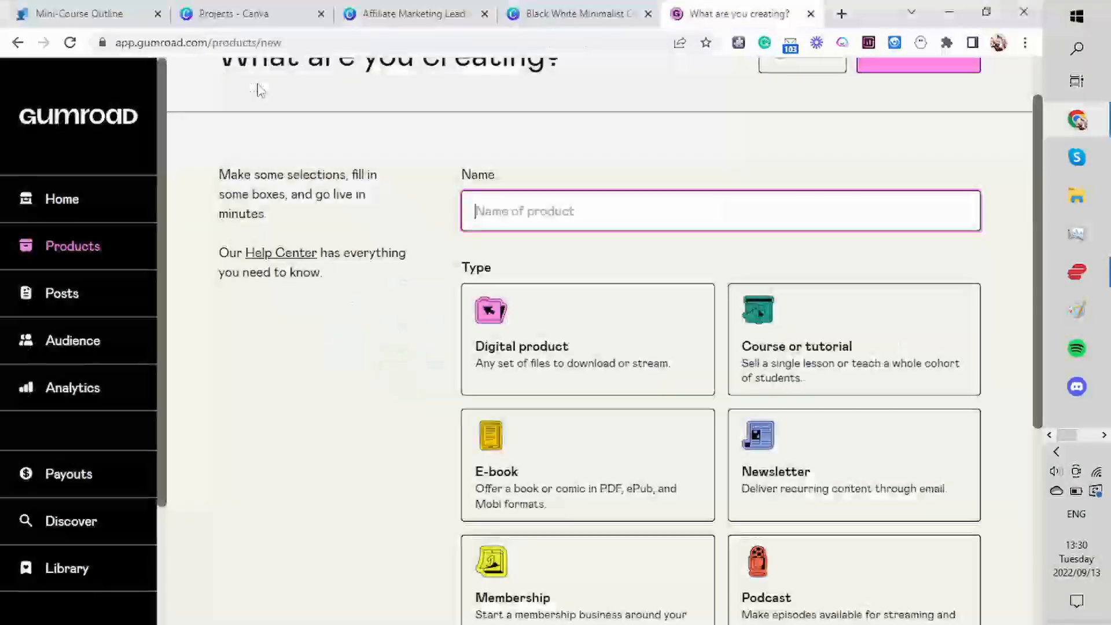
{"action": "key", "text": "ctrl+v"}
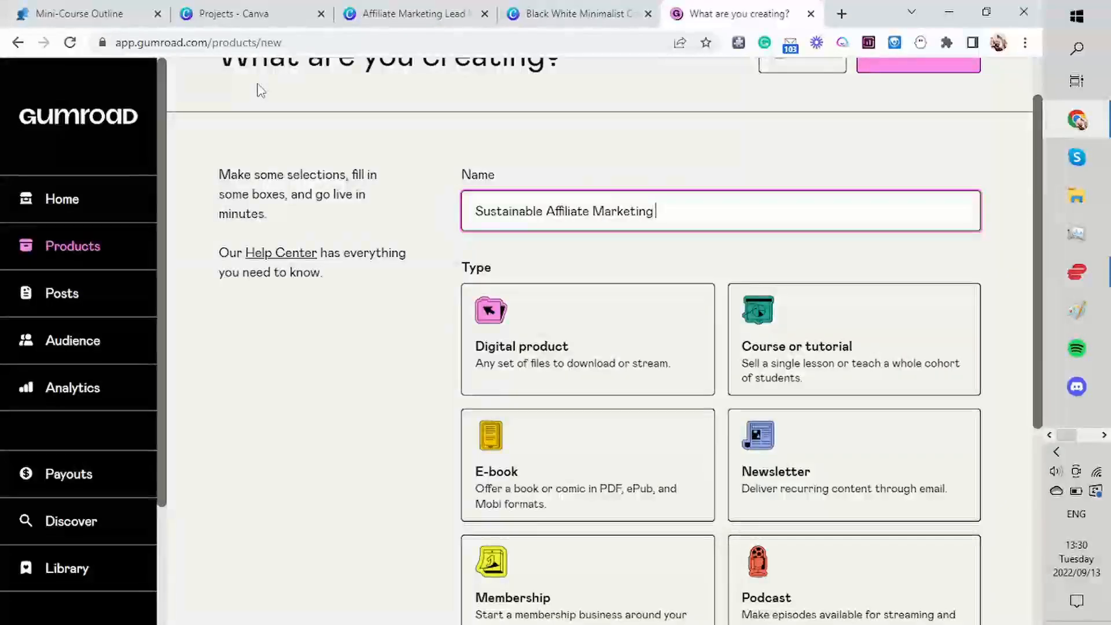
{"action": "type", "text": "Guide"}
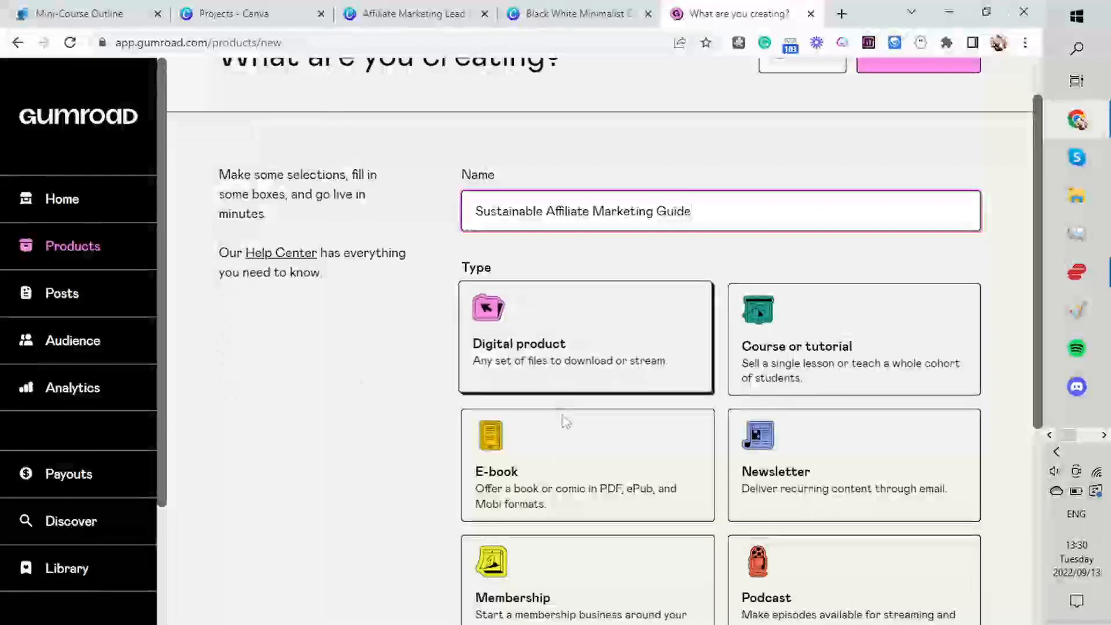
- Set the product type to E-book with a price of $0 and continue to the customization page
{"action": "left_click", "coordinate": [566, 470]}
{"action": "scroll", "coordinate": [1031, 299], "scroll_direction": "down", "scroll_amount": 5}
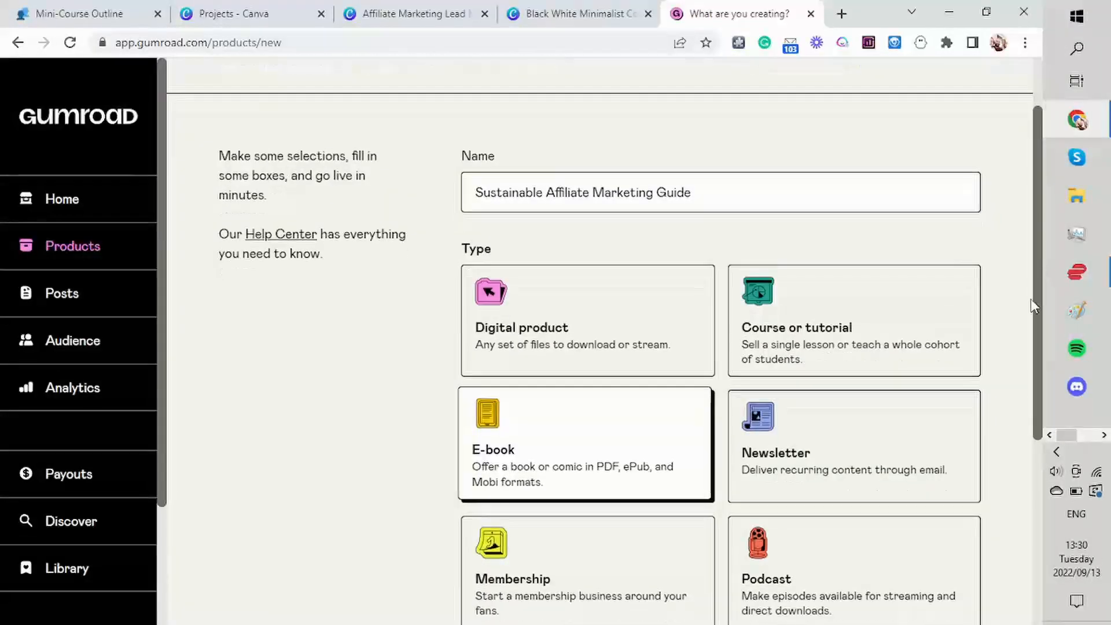
{"action": "left_click", "coordinate": [582, 526]}
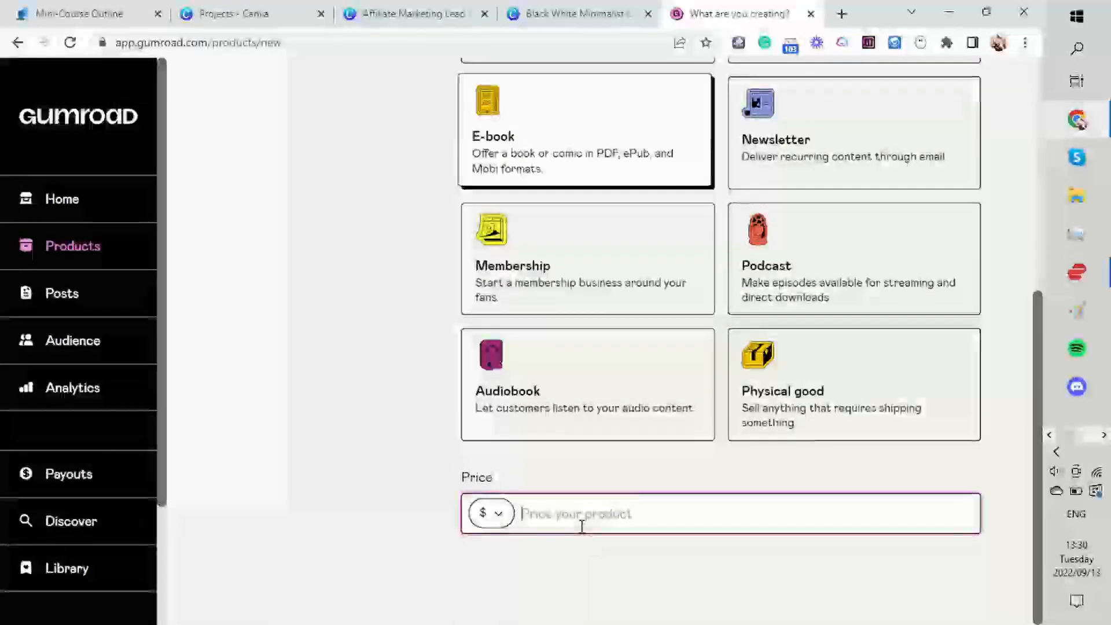
{"action": "type", "text": "0"}
{"action": "left_click", "coordinate": [295, 397]}
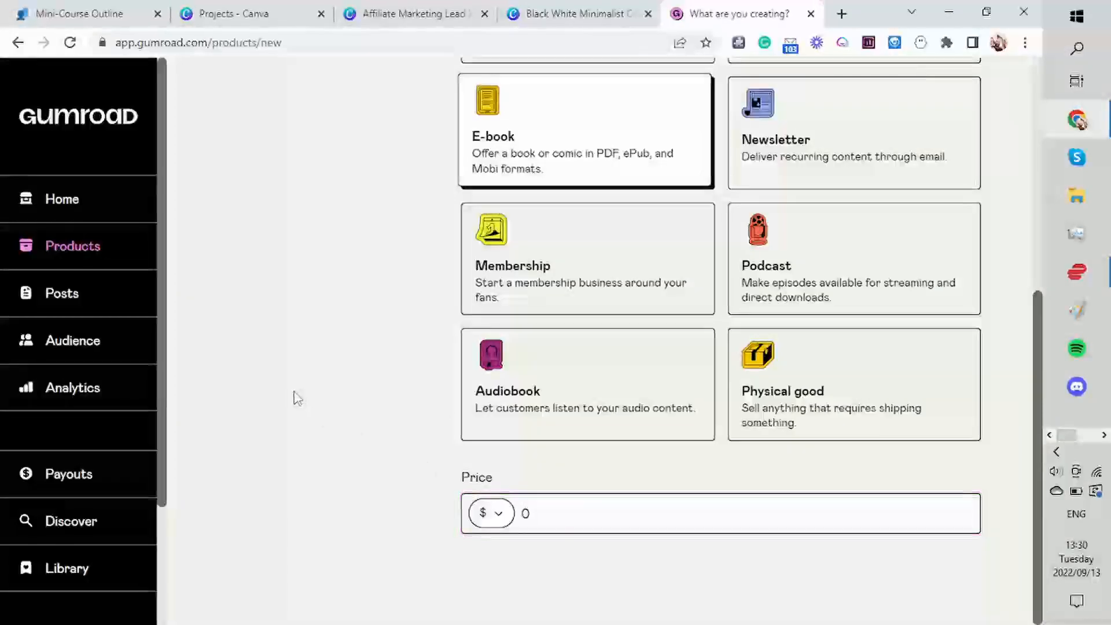
{"action": "left_click_drag", "start_coordinate": [1035, 470], "coordinate": [1034, 241]}
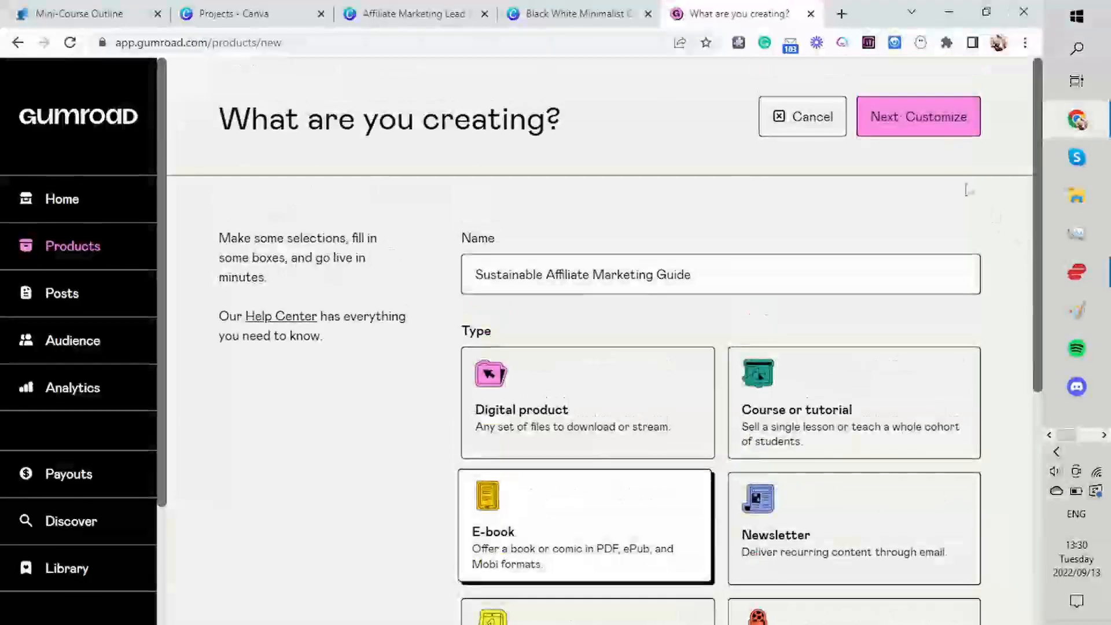
{"action": "left_click", "coordinate": [920, 132]}
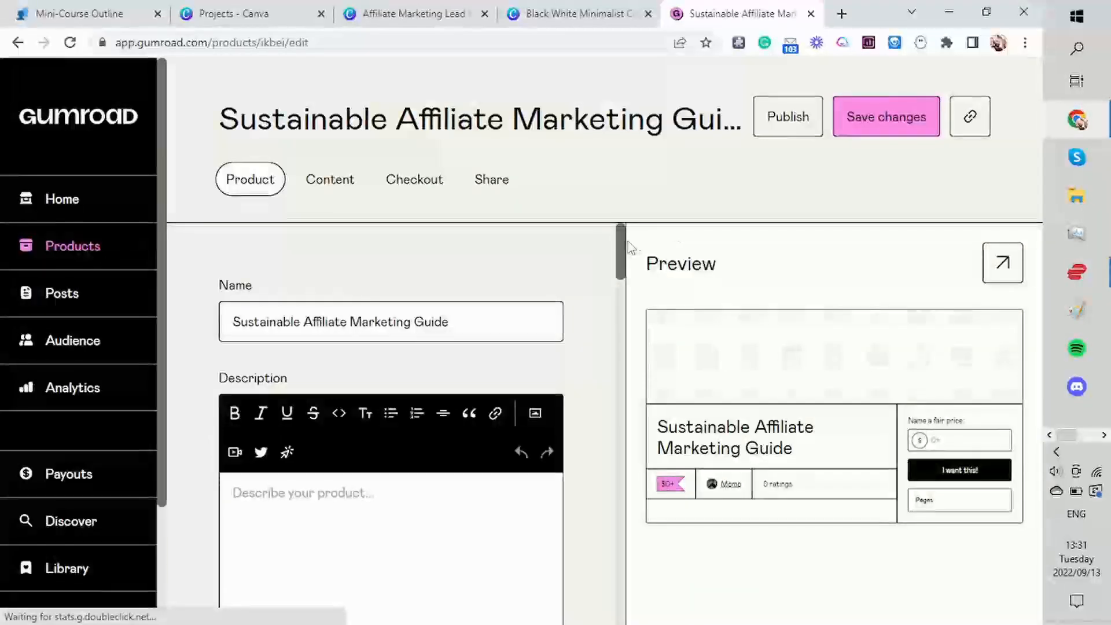
- Set the product's custom URL ending to "sustainableaffiliate"
{"action": "left_click_drag", "start_coordinate": [630, 248], "coordinate": [630, 299]}
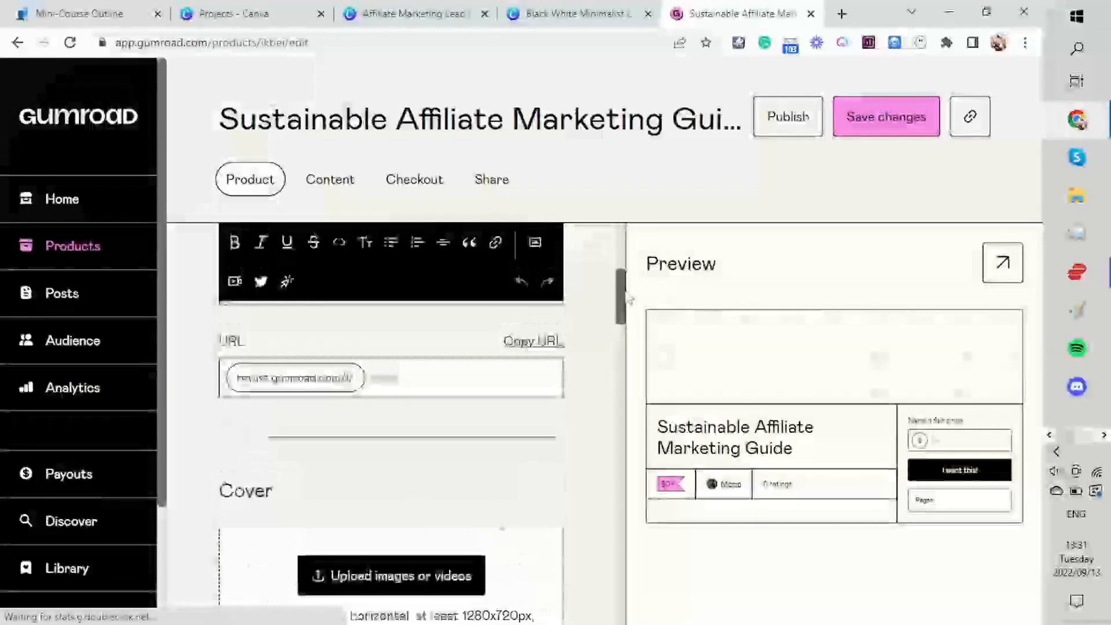
{"action": "left_click", "coordinate": [399, 402]}
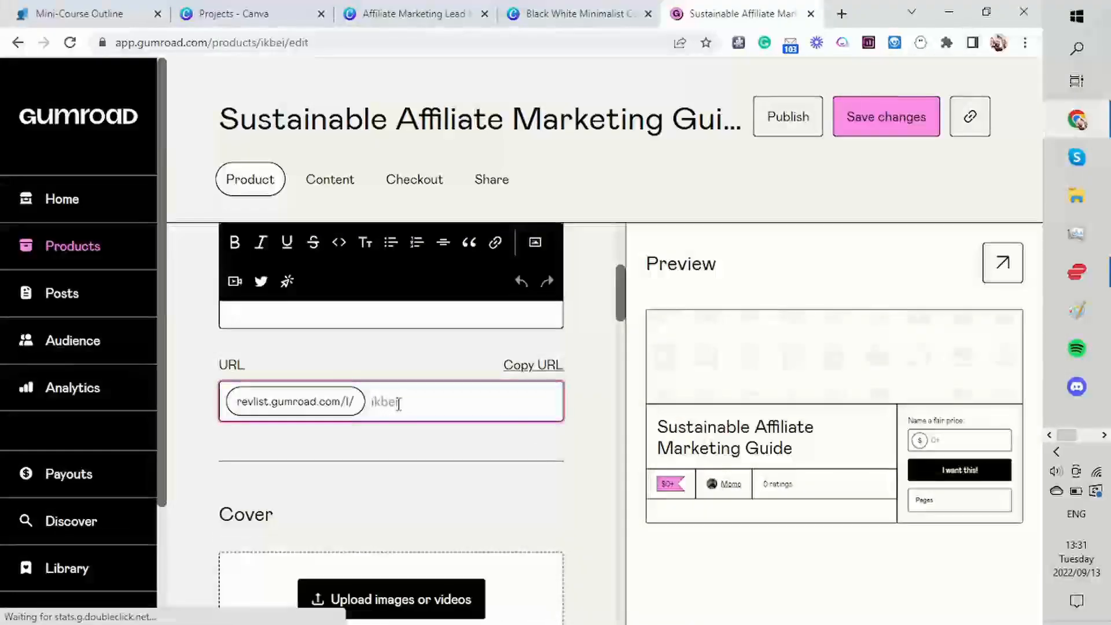
{"action": "type", "text": "sustaina"}
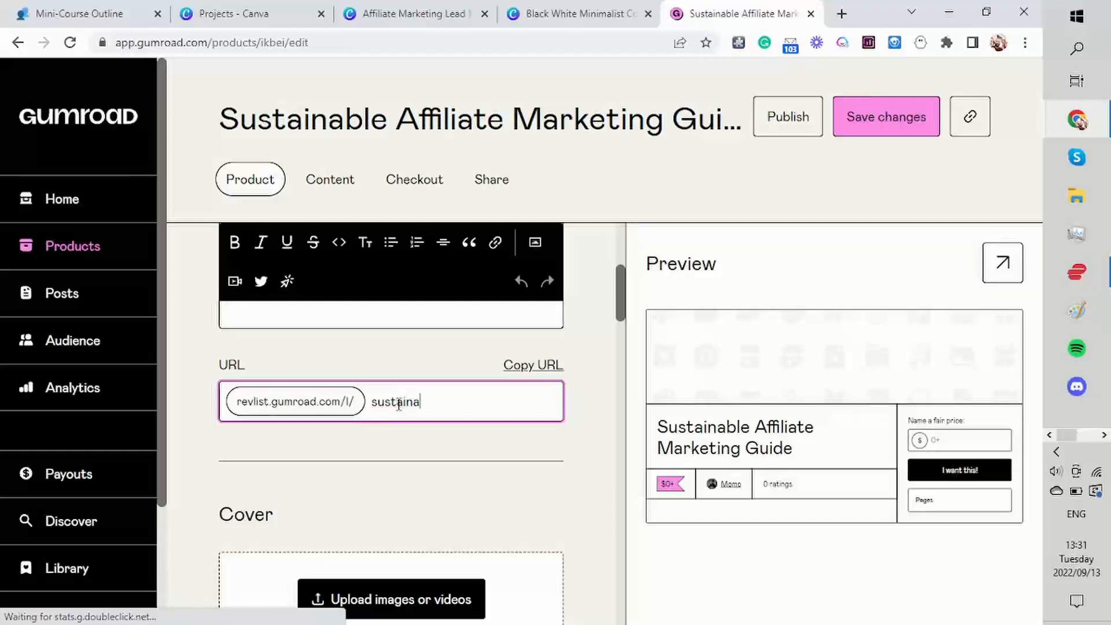
{"action": "type", "text": "bleaffiliate"}
{"action": "left_click", "coordinate": [604, 404]}
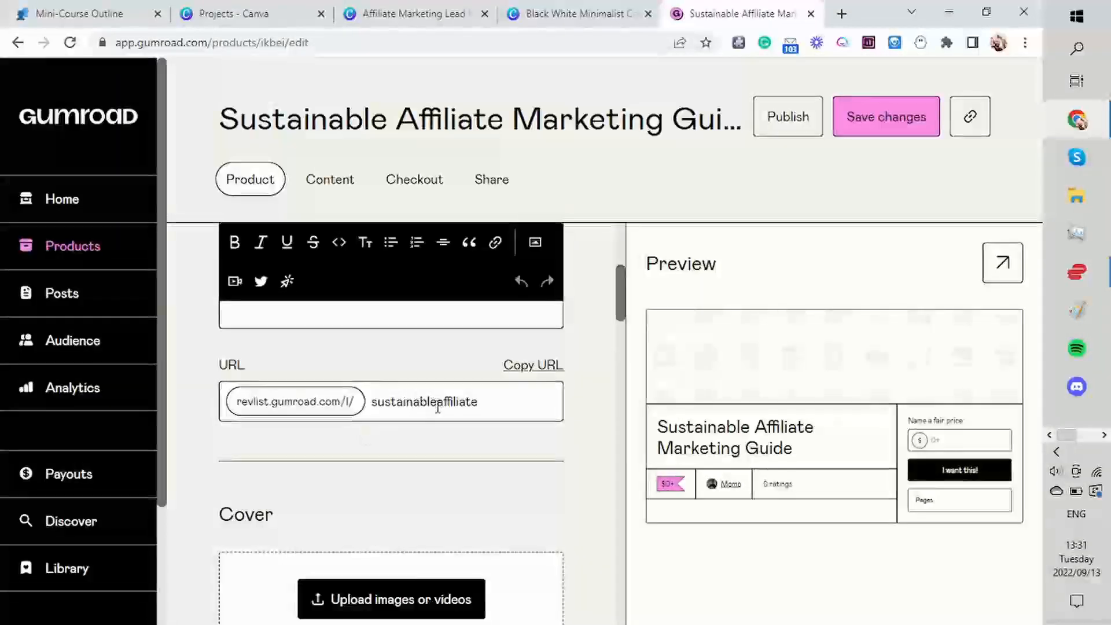
- Switch to the Canva lead magnet cover, create a resized copy at 600 × 600 px for the thumbnail, and close the extra copy
{"action": "left_click_drag", "start_coordinate": [620, 300], "coordinate": [625, 335]}
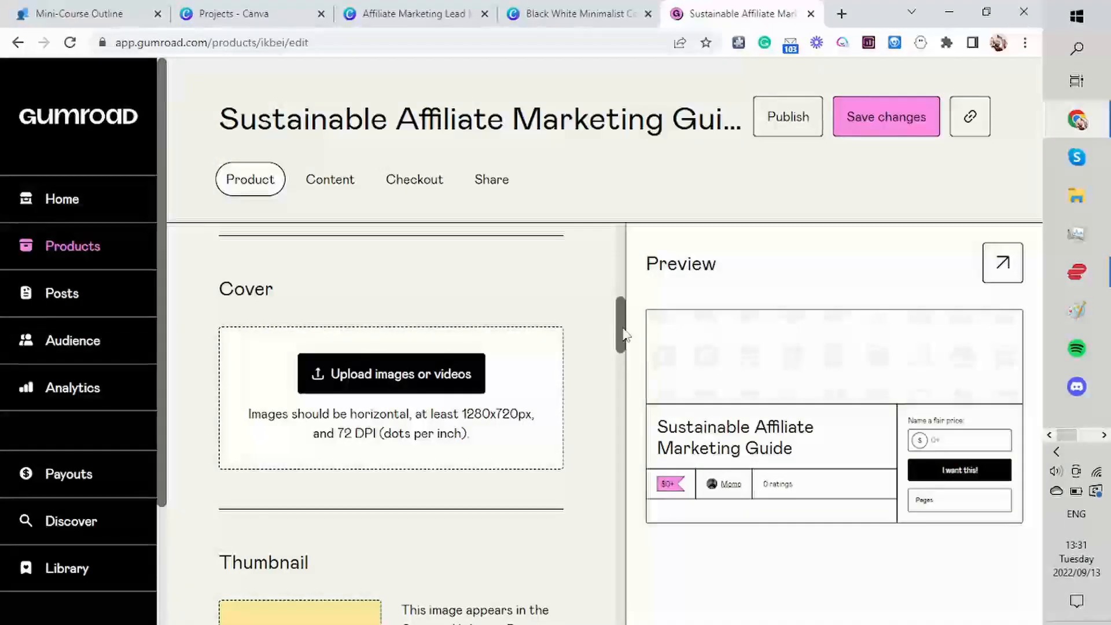
{"action": "left_click_drag", "start_coordinate": [624, 335], "coordinate": [617, 367]}
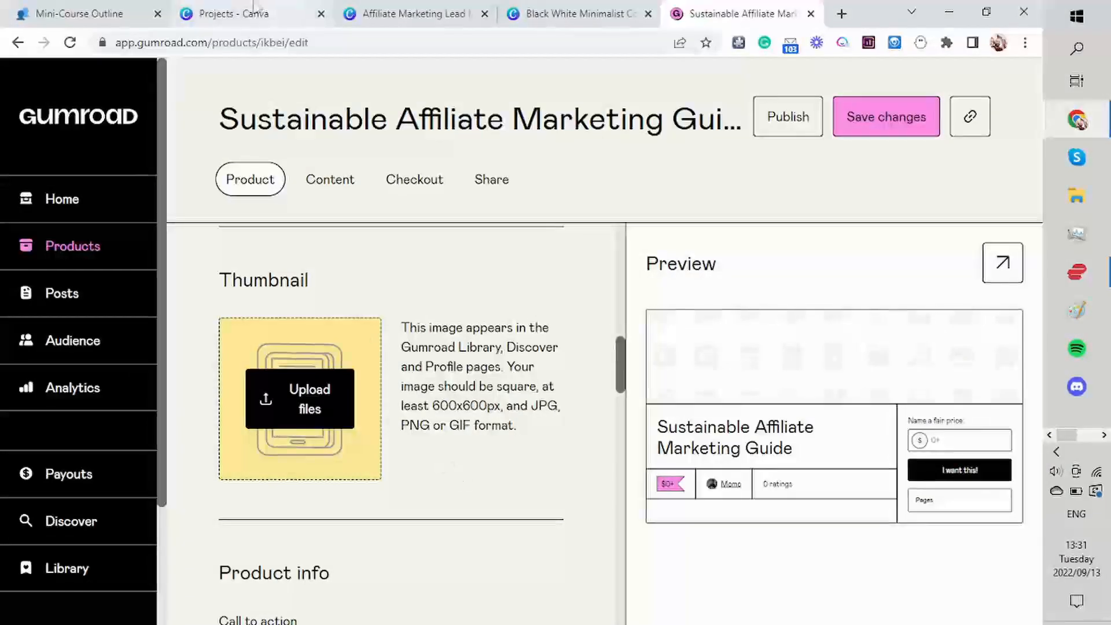
{"action": "left_click", "coordinate": [390, 13]}
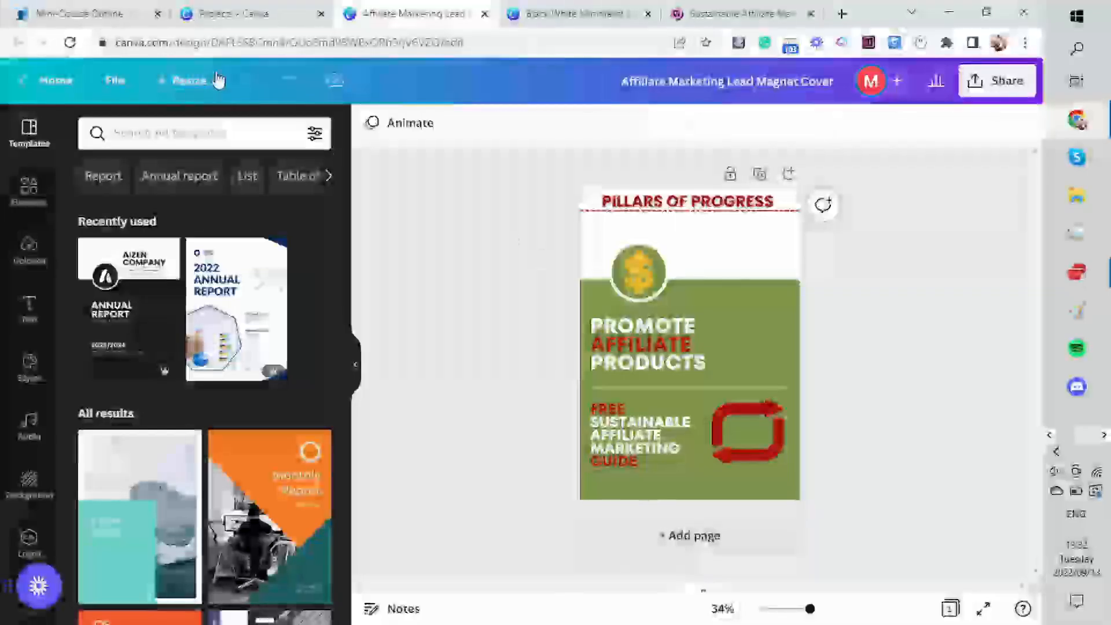
{"action": "left_click", "coordinate": [191, 89]}
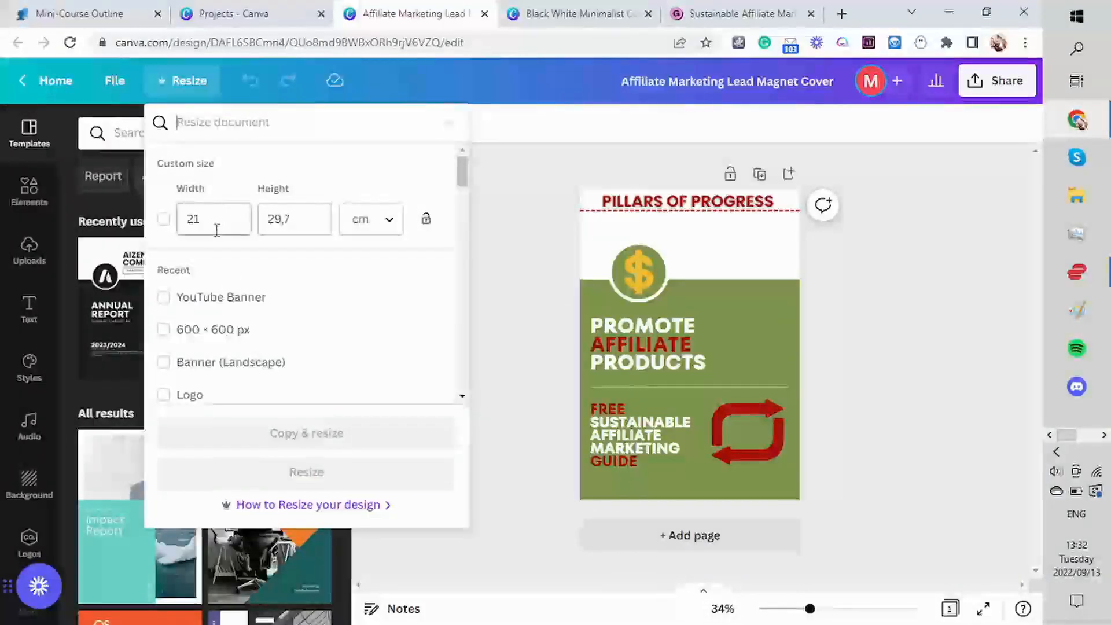
{"action": "left_click", "coordinate": [164, 220]}
{"action": "scroll", "coordinate": [466, 183], "scroll_direction": "down", "scroll_amount": 3}
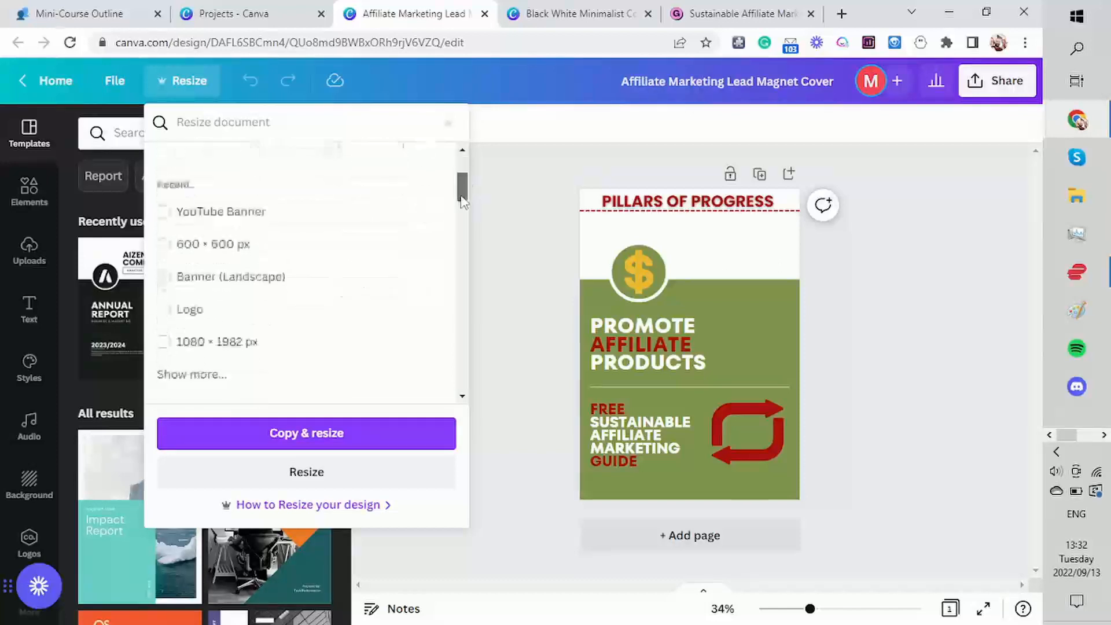
{"action": "left_click", "coordinate": [164, 237]}
{"action": "left_click", "coordinate": [303, 435]}
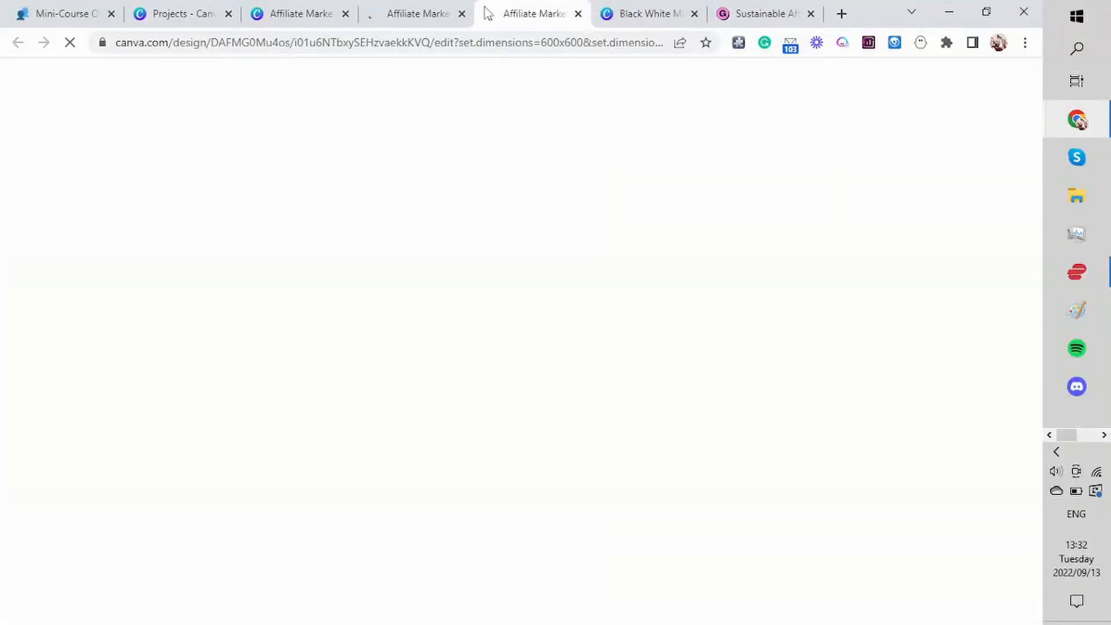
{"action": "left_click", "coordinate": [462, 13]}
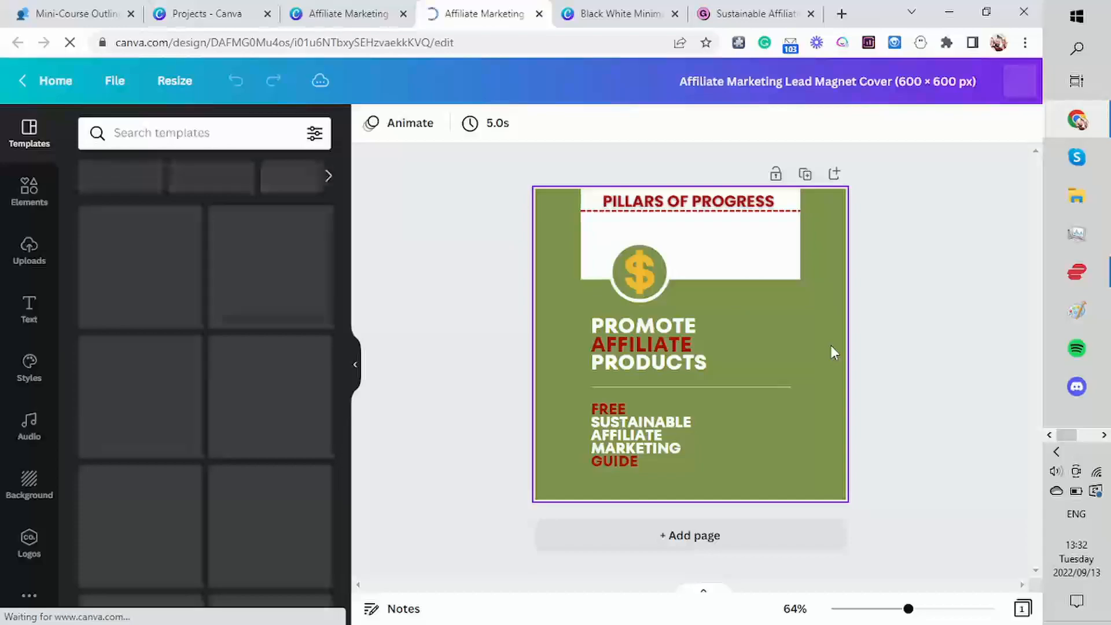
- Stretch the white header rectangle behind "PILLARS OF PROGRESS" to both side edges of the square design
{"action": "right_click", "coordinate": [583, 248]}
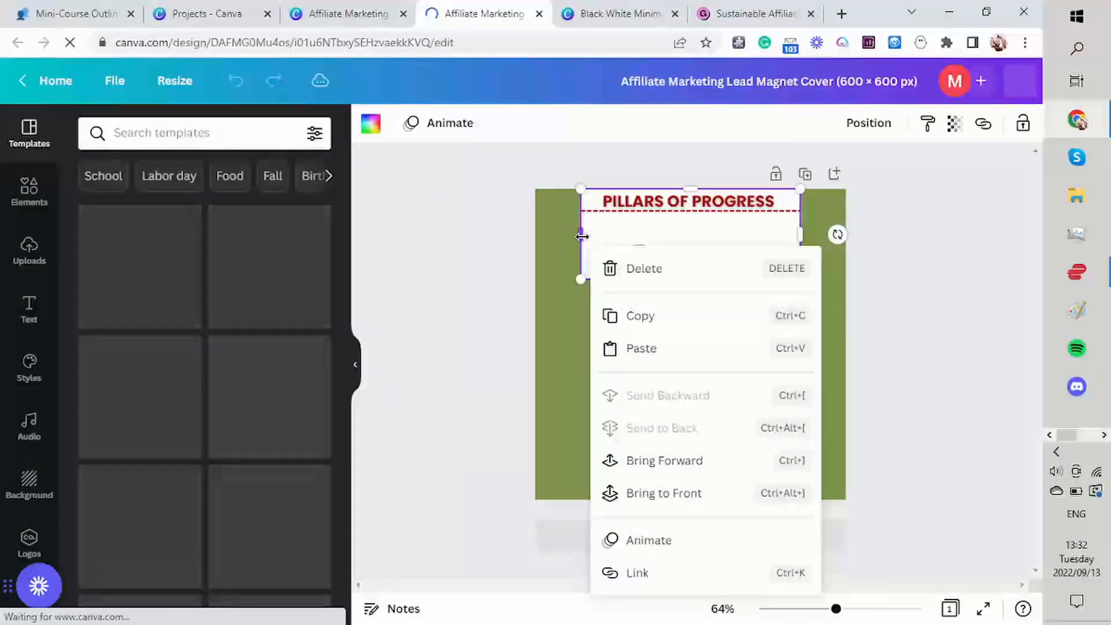
{"action": "left_click", "coordinate": [565, 237]}
{"action": "left_click_drag", "start_coordinate": [556, 237], "coordinate": [536, 238]}
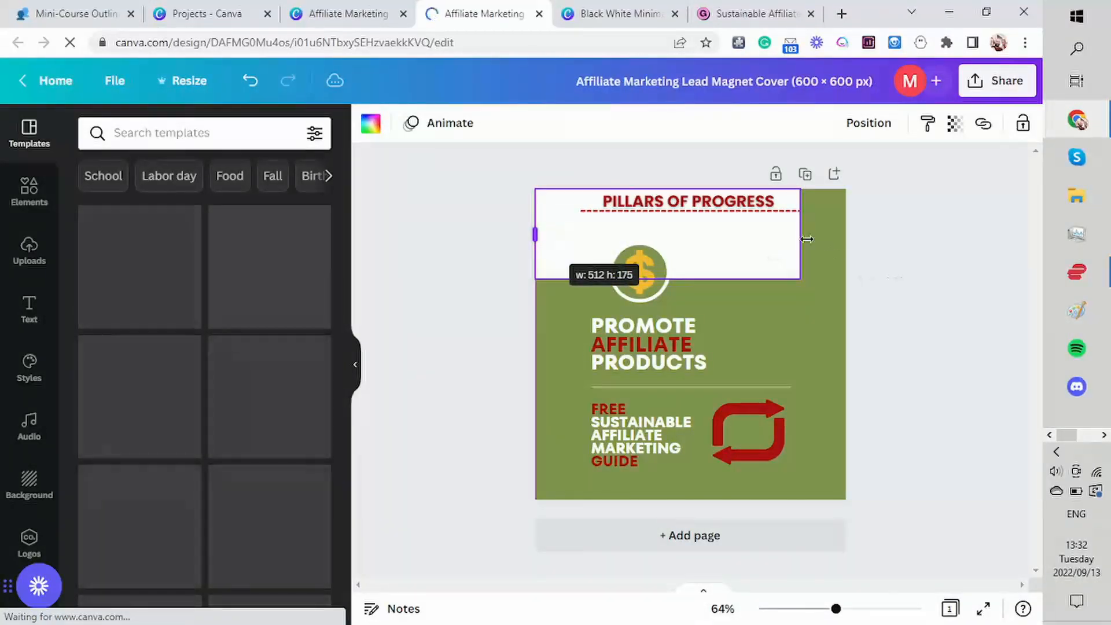
{"action": "left_click_drag", "start_coordinate": [800, 238], "coordinate": [847, 235]}
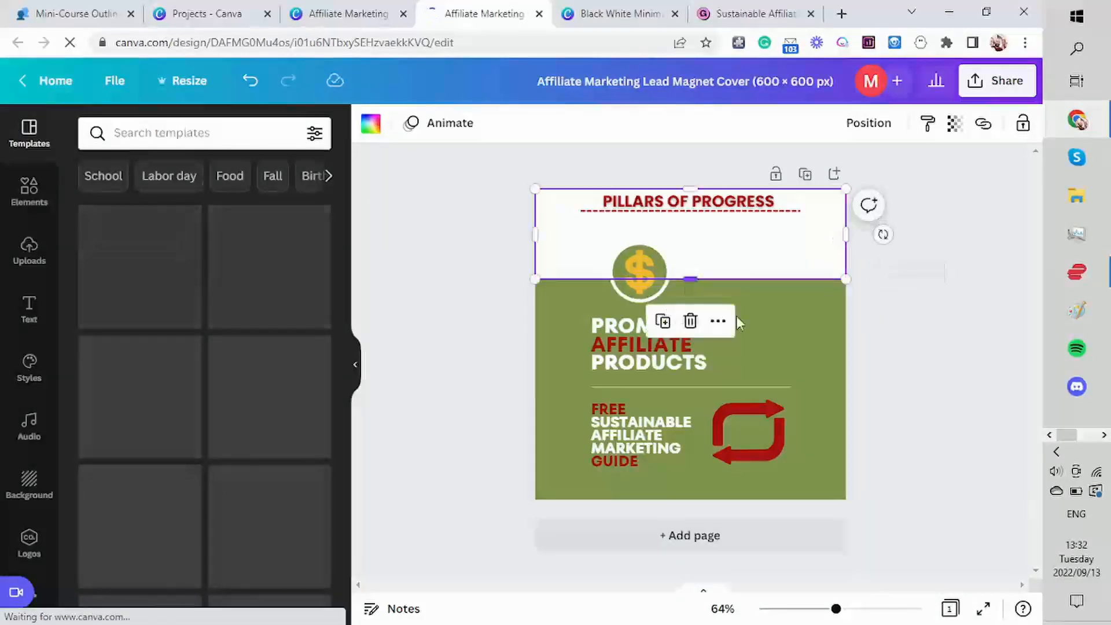
{"action": "left_click", "coordinate": [924, 323]}
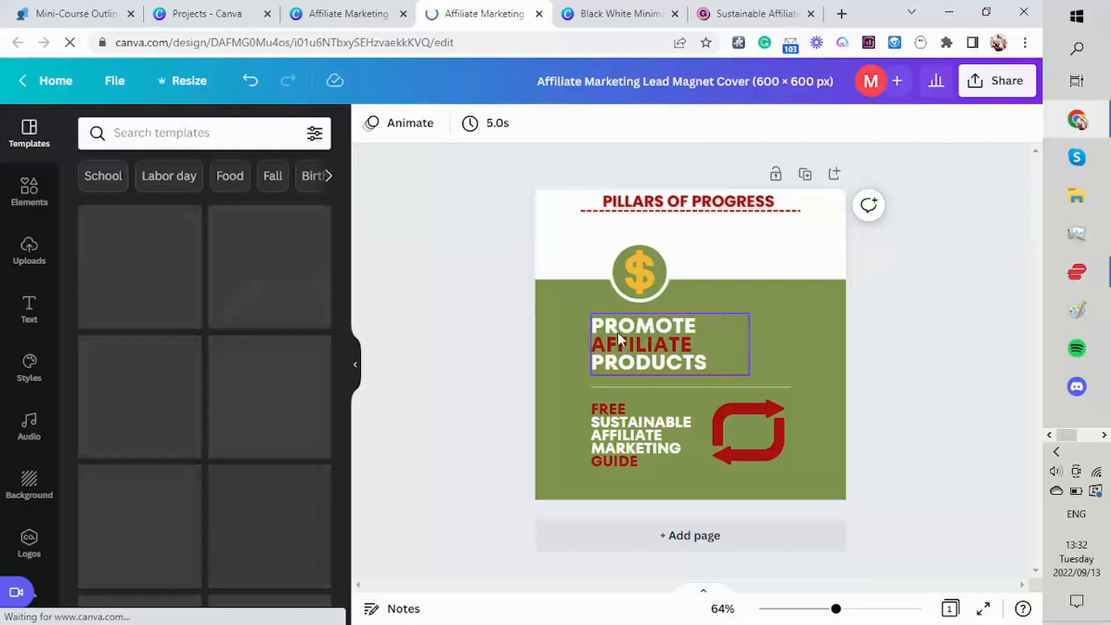
- Stretch the thin divider line between the two text blocks to both side edges of the square design
{"action": "left_click", "coordinate": [596, 388]}
{"action": "left_click", "coordinate": [593, 388]}
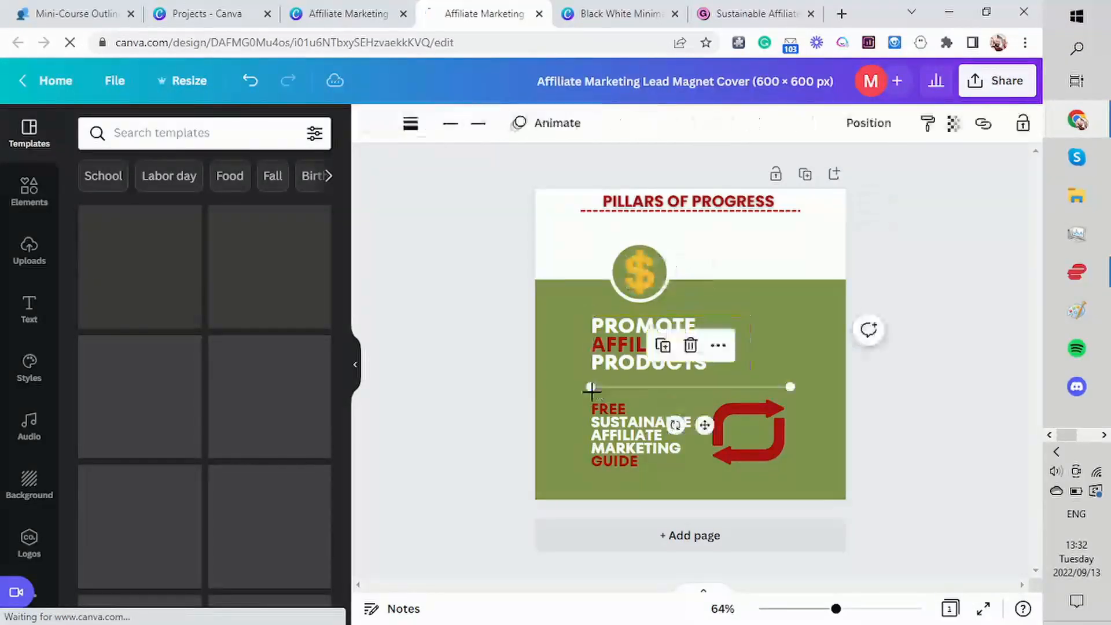
{"action": "left_click_drag", "start_coordinate": [591, 388], "coordinate": [529, 393]}
{"action": "left_click_drag", "start_coordinate": [789, 385], "coordinate": [849, 385]}
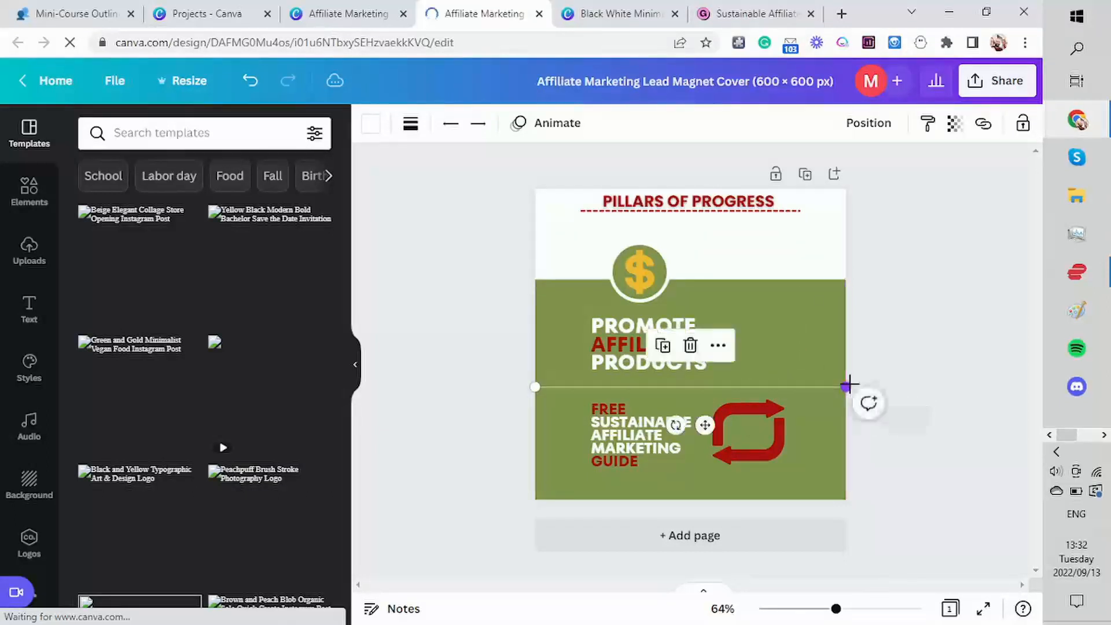
{"action": "left_click", "coordinate": [417, 330]}
- Shift the "PROMOTE AFFILIATE PRODUCTS" and "FREE SUSTAINABLE AFFILIATE MARKETING GUIDE" texts toward the design's left edge and enlarge both, the guide text to size 24.8
{"action": "left_click_drag", "start_coordinate": [604, 445], "coordinate": [575, 446]}
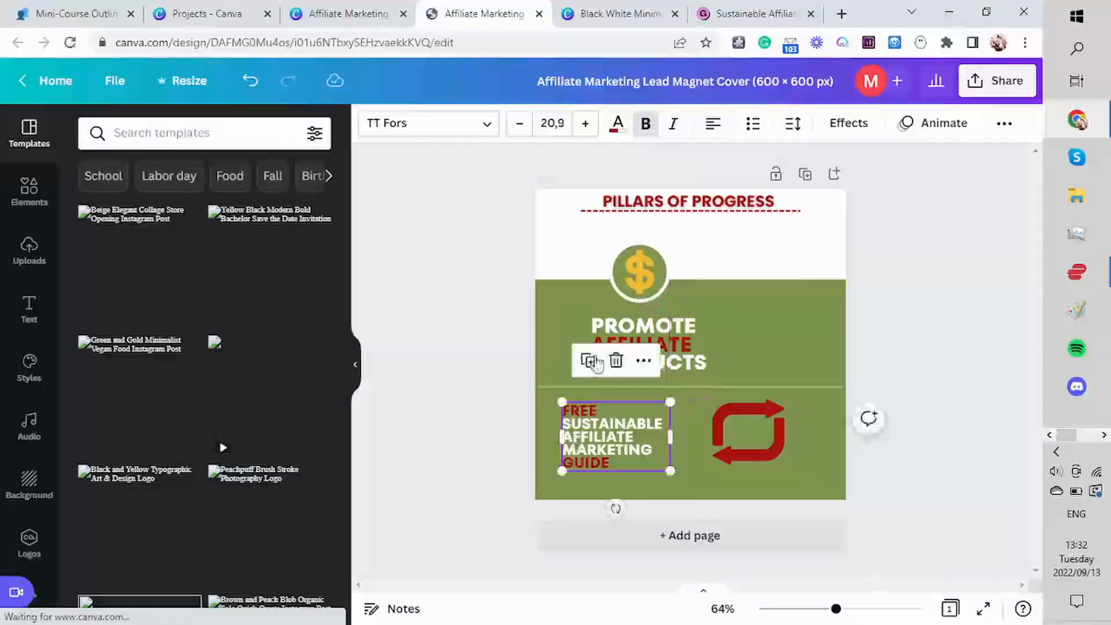
{"action": "left_click_drag", "start_coordinate": [610, 345], "coordinate": [580, 345]}
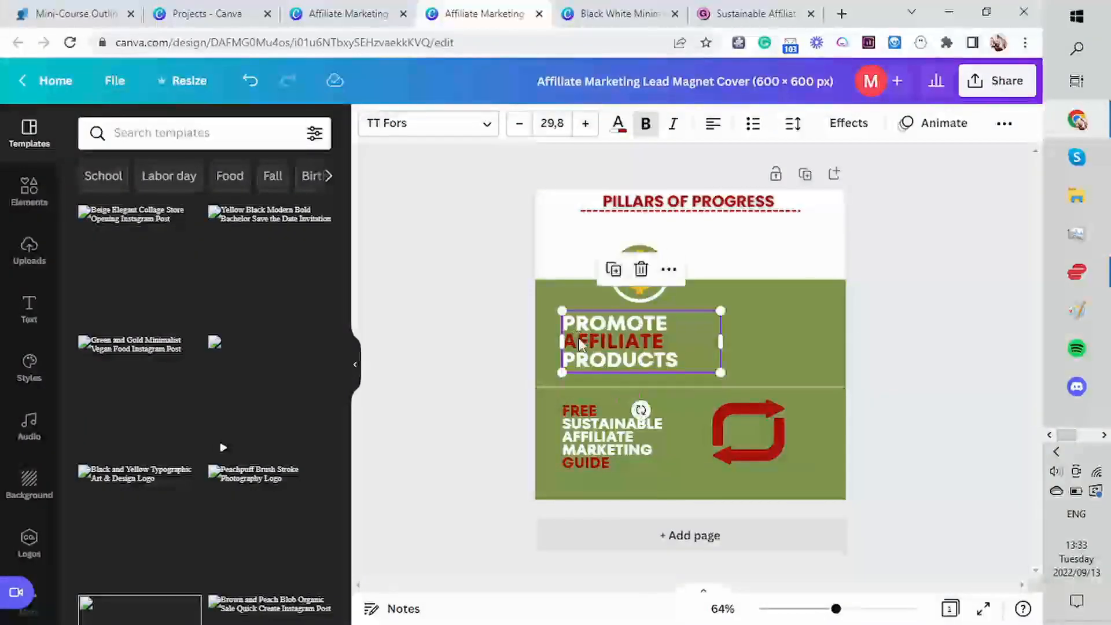
{"action": "left_click_drag", "start_coordinate": [721, 311], "coordinate": [729, 310]}
{"action": "left_click", "coordinate": [616, 466]}
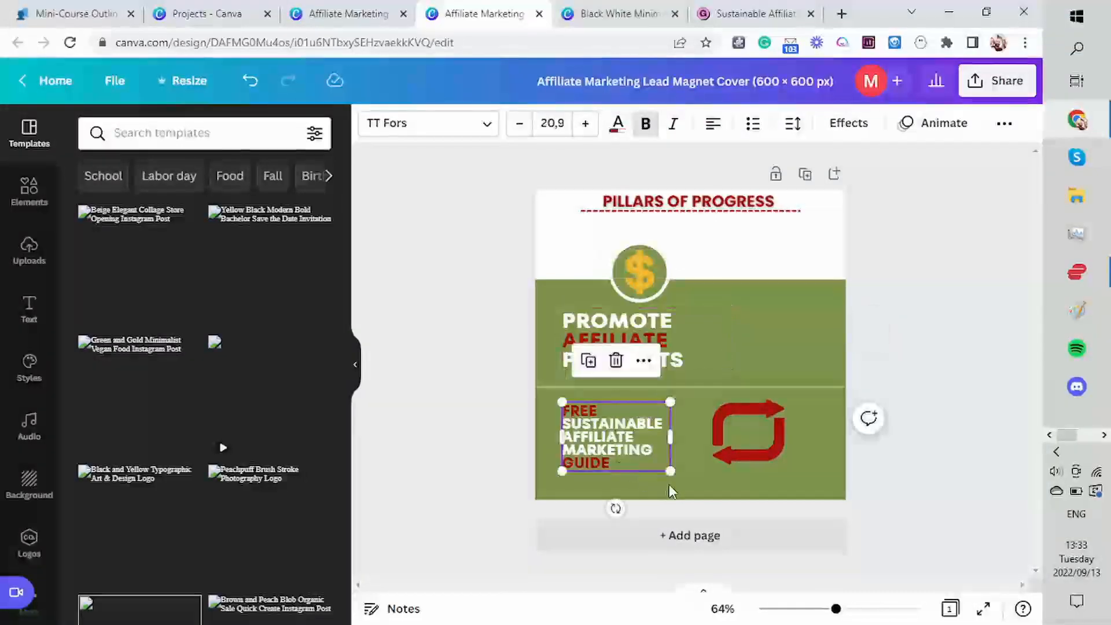
{"action": "left_click_drag", "start_coordinate": [671, 475], "coordinate": [694, 488]}
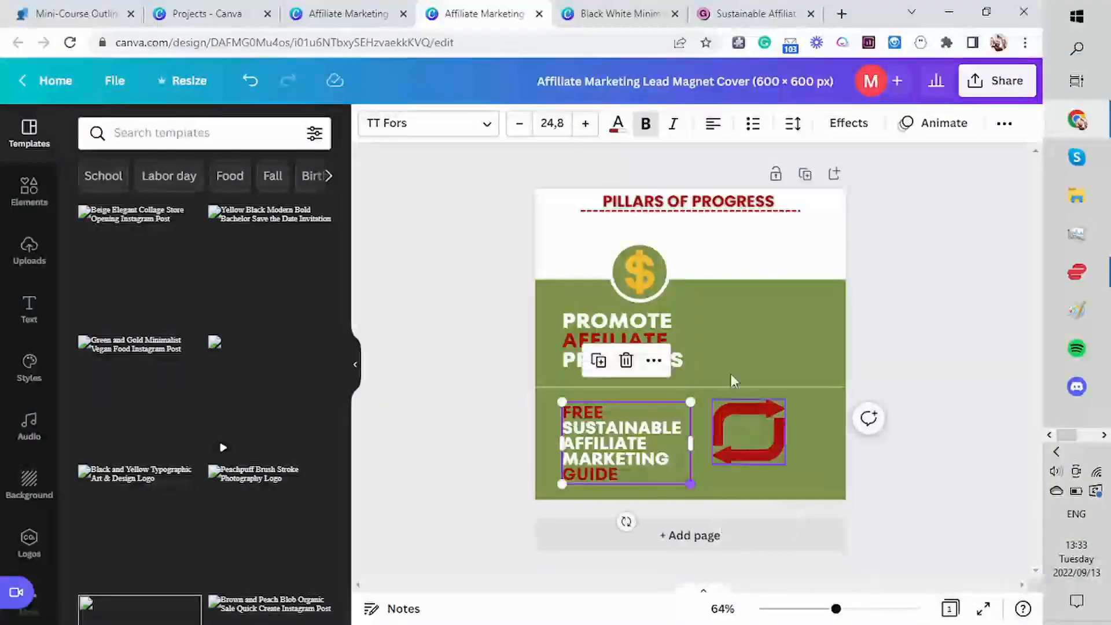
{"action": "left_click", "coordinate": [926, 271]}
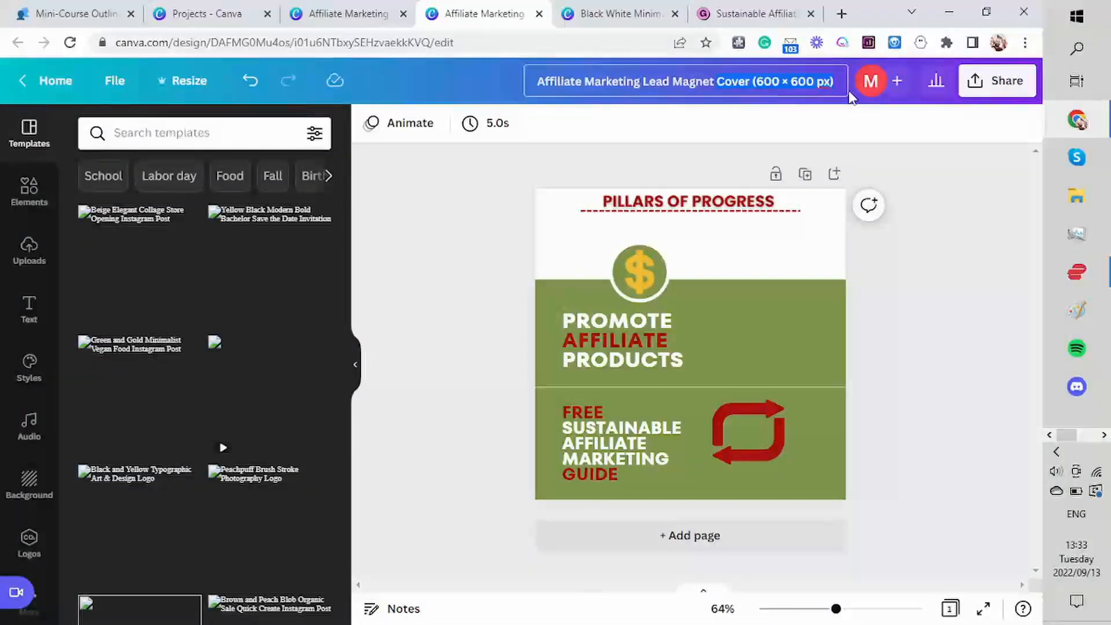
- Rename the design to "Affiliate Marketing Lead Magnet Thumbnail"
{"action": "key", "text": "BackSpace"}
{"action": "key", "text": "BackSpace"}
{"action": "key", "text": "BackSpace"}
{"action": "key", "text": "BackSpace"}
{"action": "key", "text": "BackSpace"}
{"action": "key", "text": "BackSpace"}
{"action": "key", "text": "BackSpace"}
{"action": "key", "text": "BackSpace"}
{"action": "key", "text": "BackSpace"}
{"action": "key", "text": "BackSpace"}
{"action": "key", "text": "BackSpace"}
{"action": "key", "text": "BackSpace"}
{"action": "key", "text": "BackSpace"}
{"action": "key", "text": "BackSpace"}
{"action": "key", "text": "BackSpace"}
{"action": "key", "text": "BackSpace"}
{"action": "key", "text": "BackSpace"}
{"action": "key", "text": "BackSpace"}
{"action": "key", "text": "BackSpace"}
{"action": "key", "text": "BackSpace"}
{"action": "type", "text": "Thumbnail"}
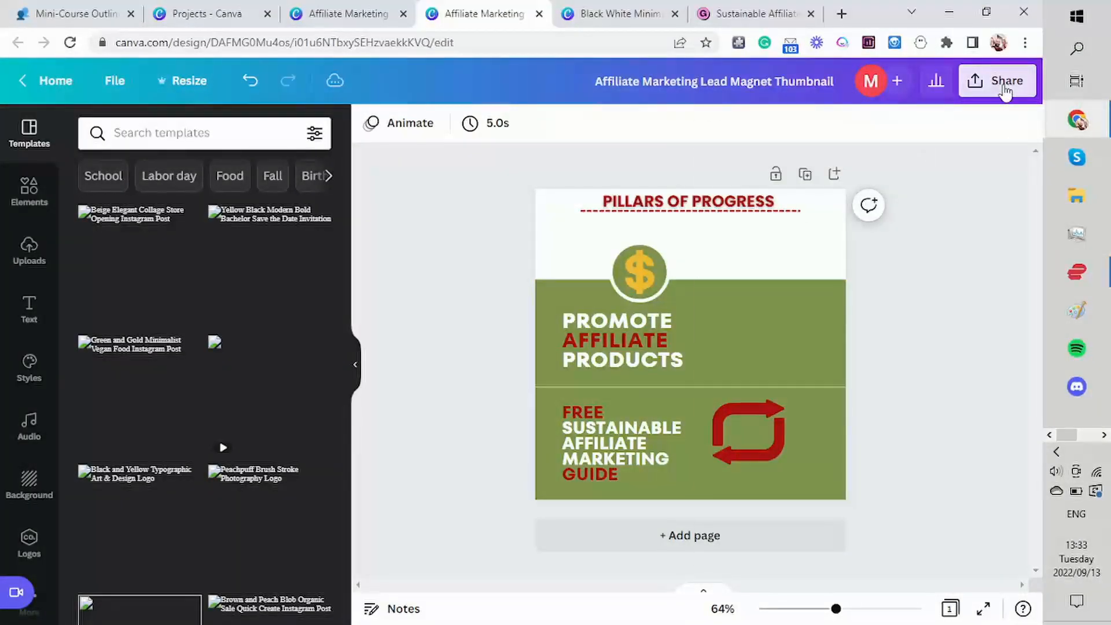
- Download the thumbnail design as a PNG at 600 × 600 px and dismiss the download notices
{"action": "left_click", "coordinate": [1006, 90]}
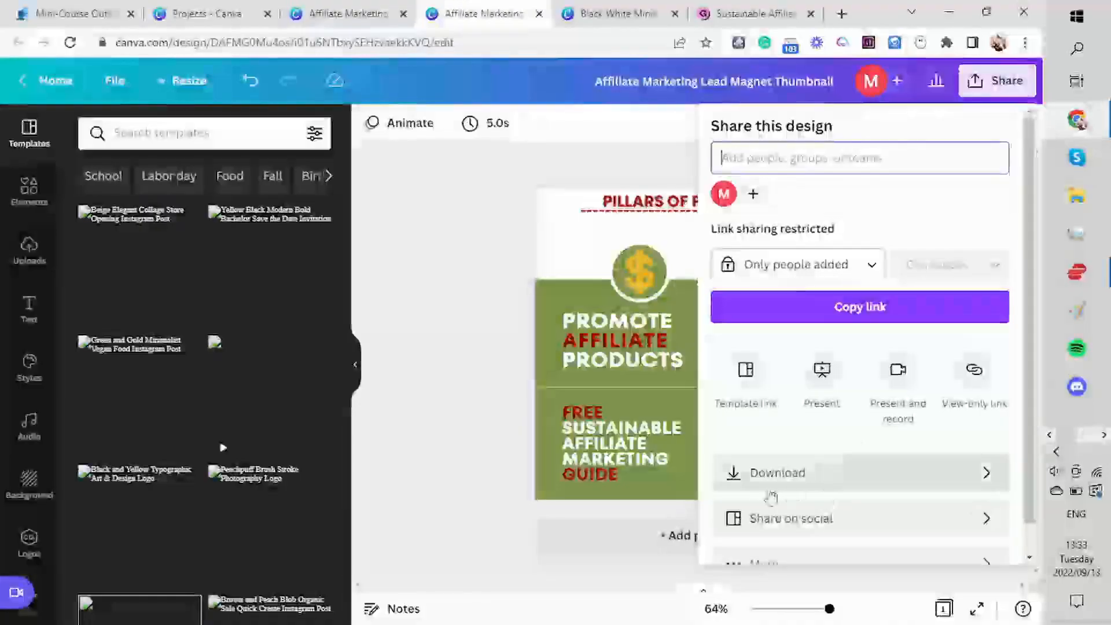
{"action": "left_click", "coordinate": [762, 485]}
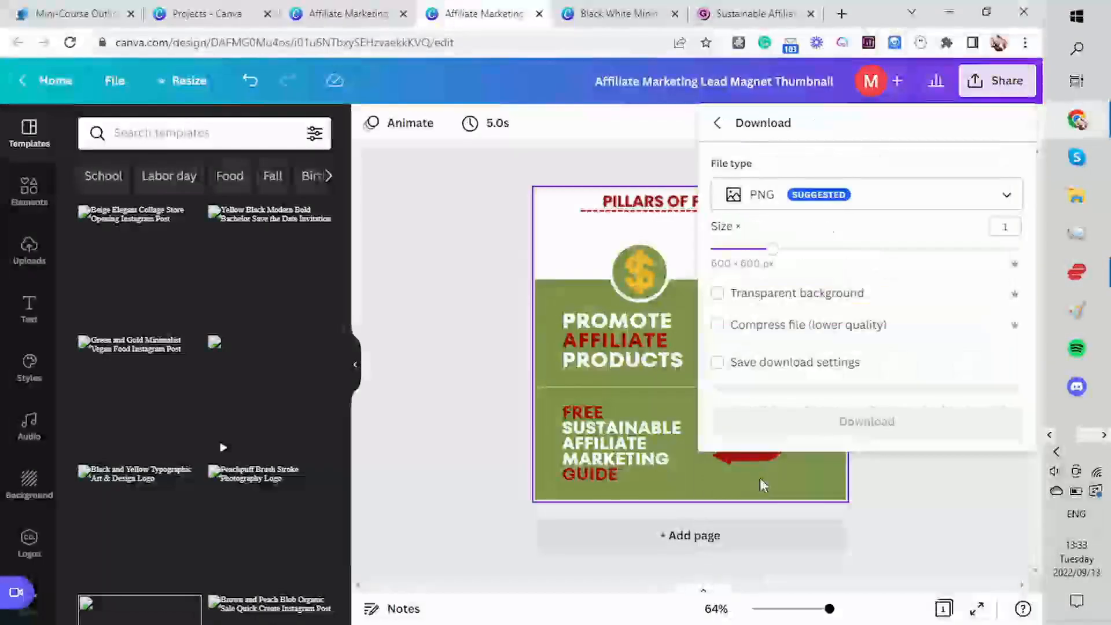
{"action": "left_click", "coordinate": [822, 431]}
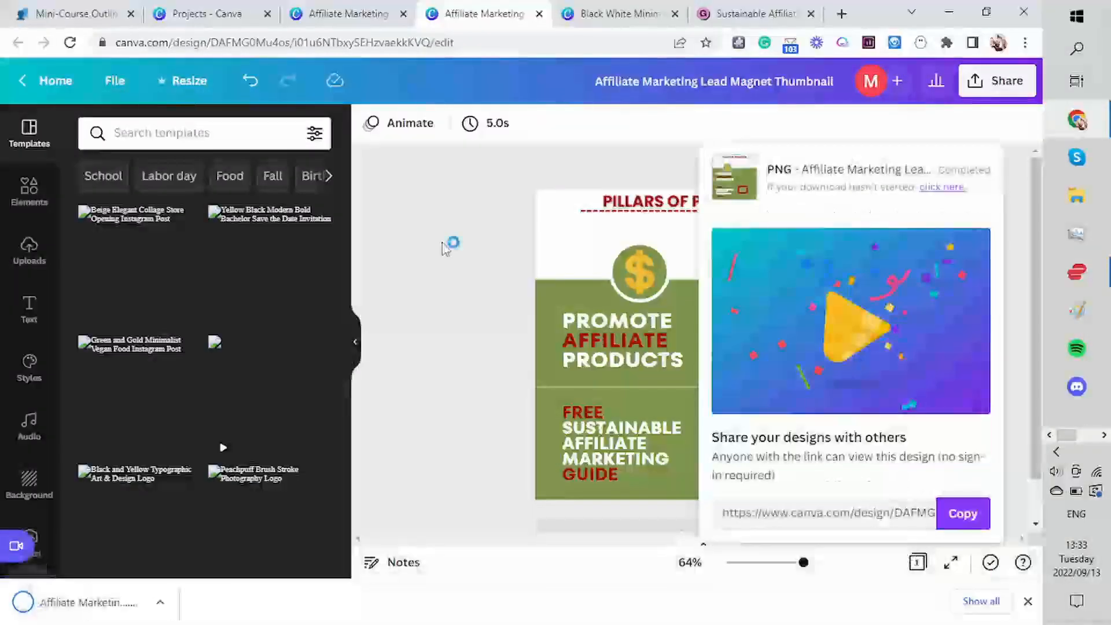
{"action": "left_click", "coordinate": [446, 249]}
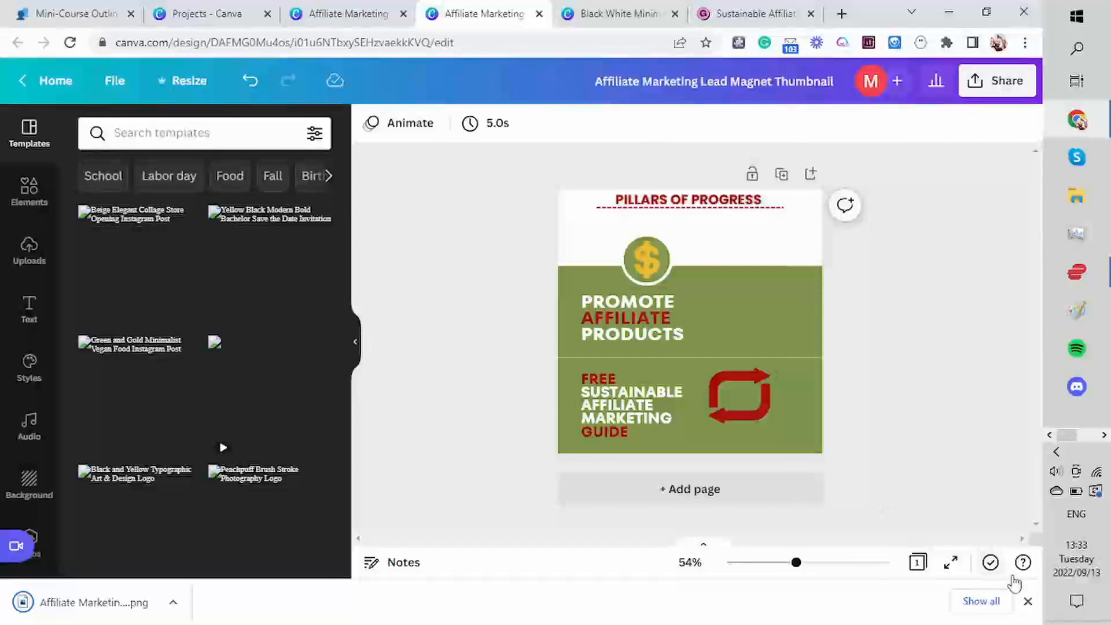
{"action": "left_click", "coordinate": [1028, 602]}
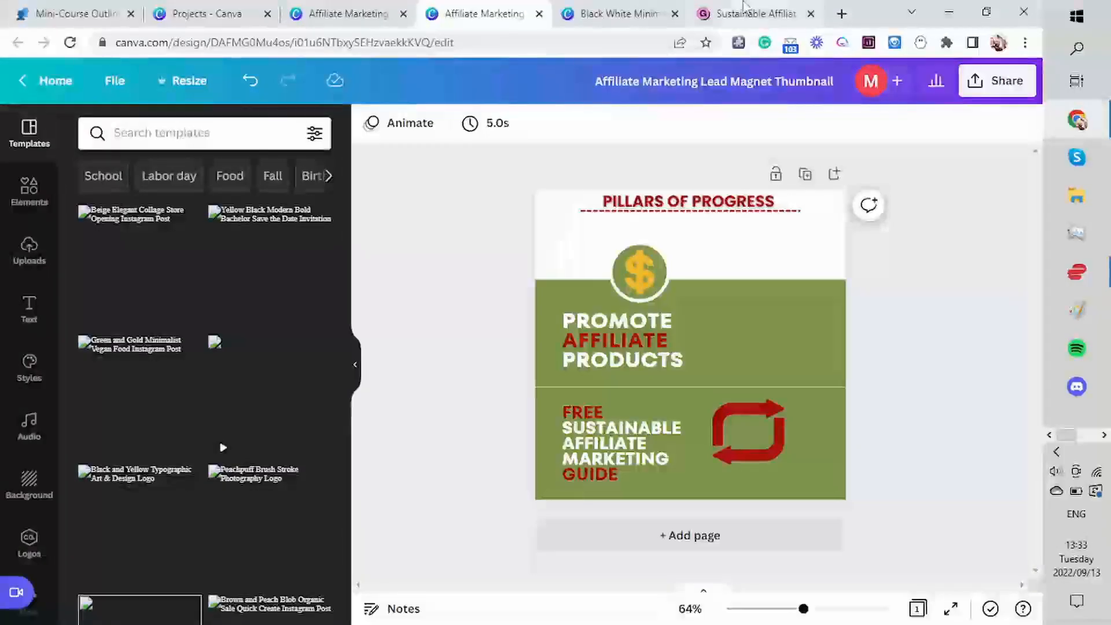
- Switch to the Gumroad product page and upload "Affiliate Marketing Lead Magnet Thumbnail" from Downloads as the product thumbnail
{"action": "left_click", "coordinate": [744, 8]}
{"action": "left_click", "coordinate": [317, 414]}
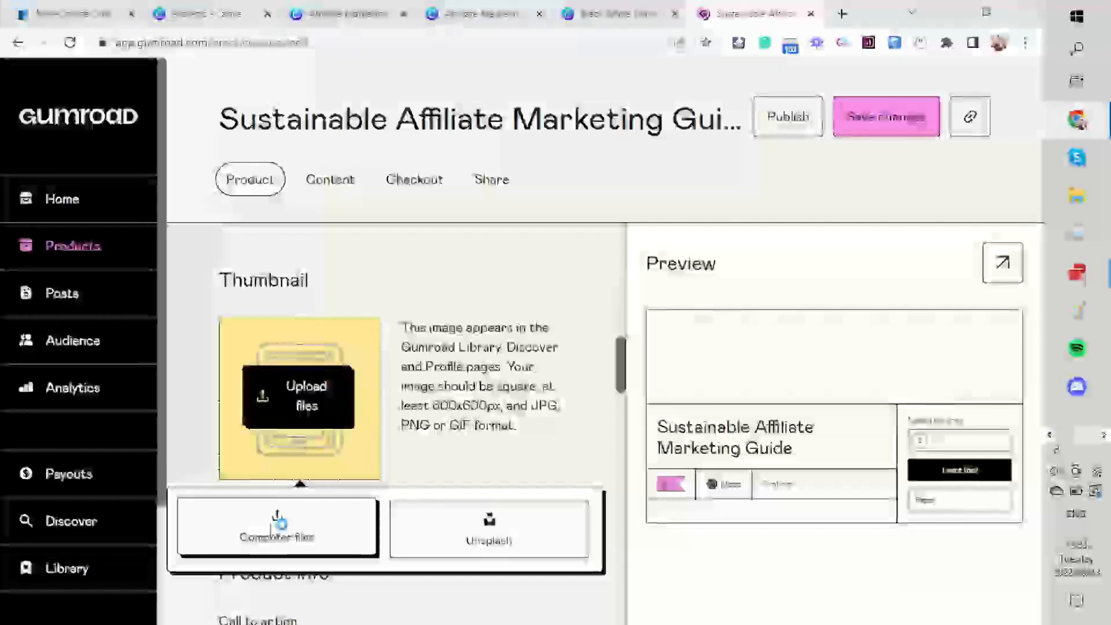
{"action": "left_click", "coordinate": [271, 529]}
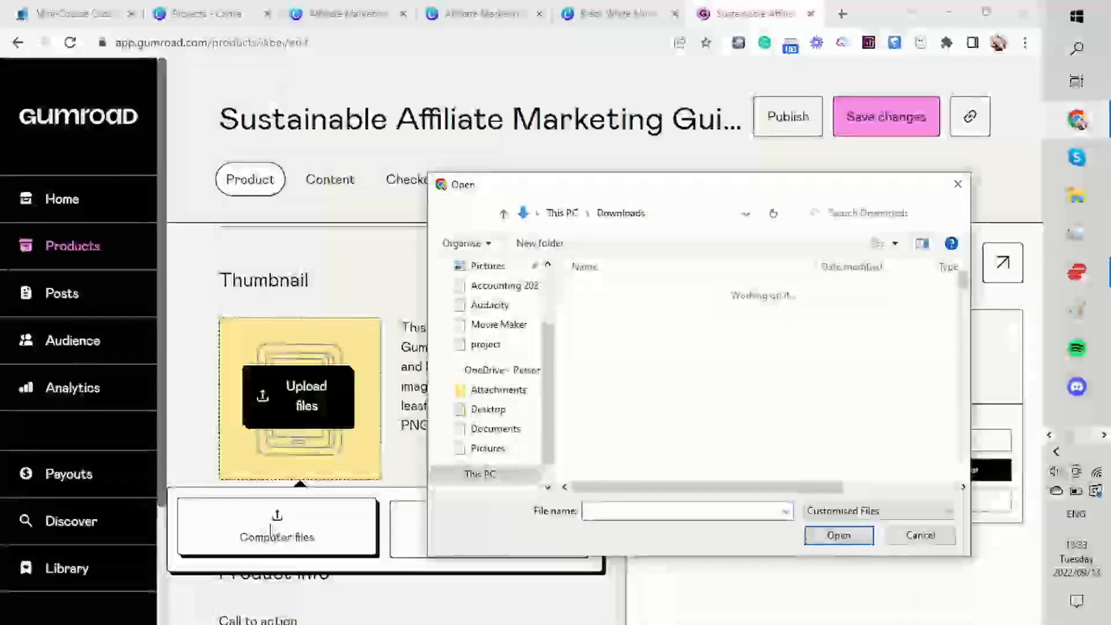
{"action": "left_click", "coordinate": [676, 315]}
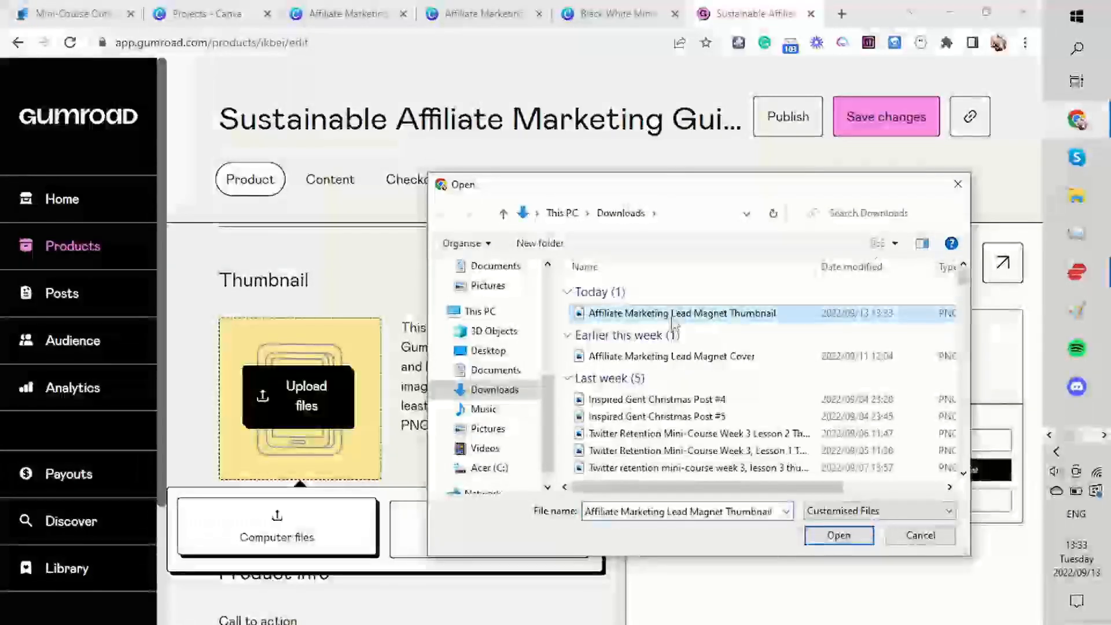
{"action": "double_click", "coordinate": [676, 316]}
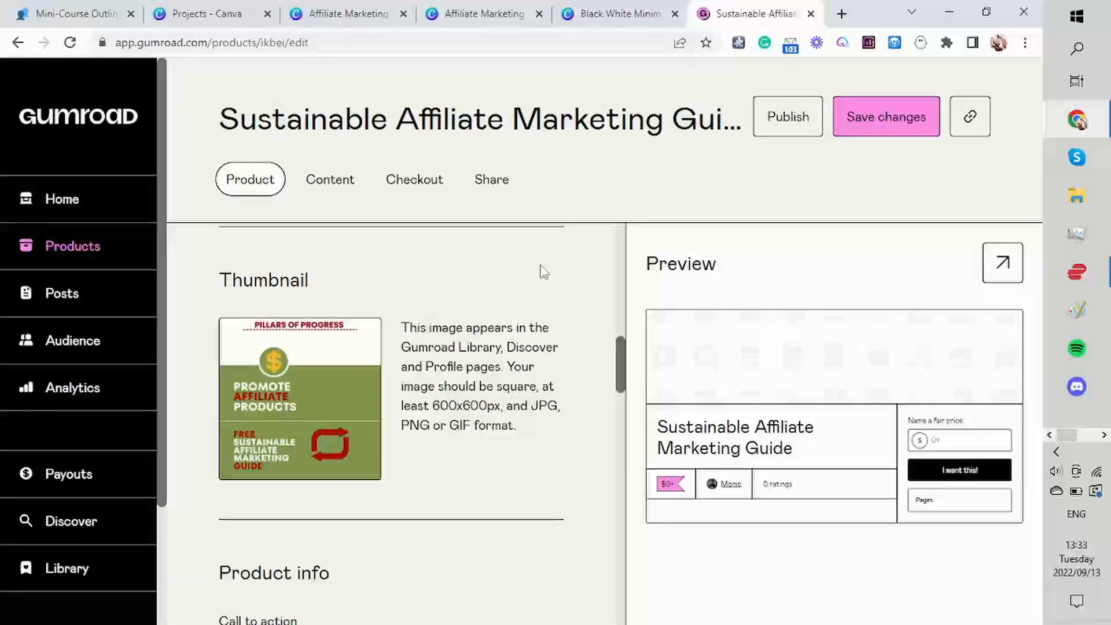
- Enter the product summary "A free beginner's guide to affiliate marketing"
{"action": "left_click_drag", "start_coordinate": [625, 365], "coordinate": [618, 331]}
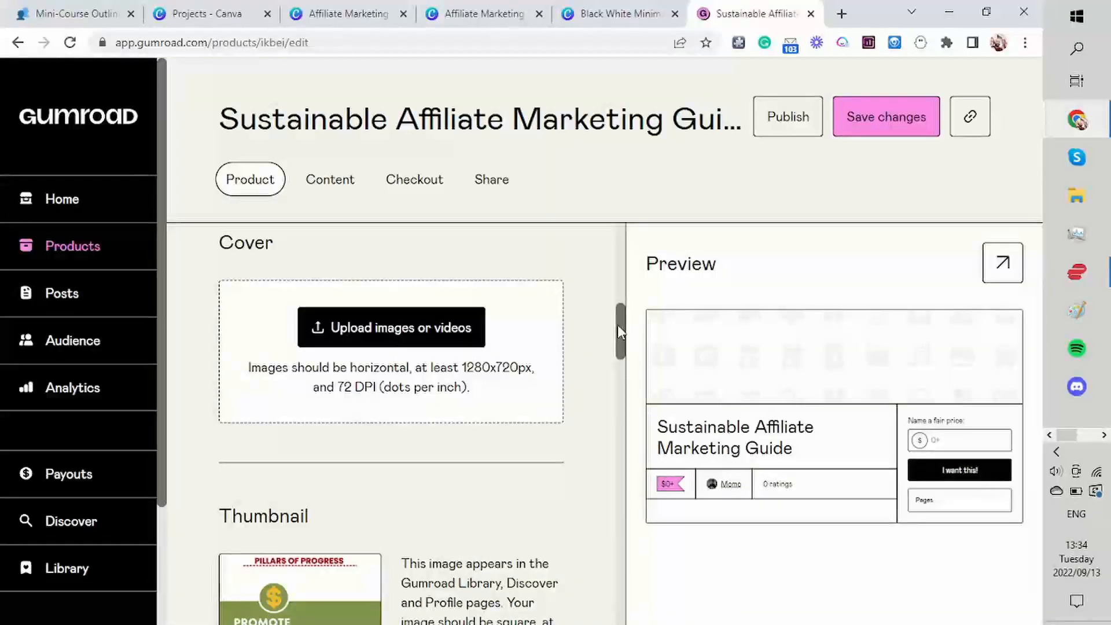
{"action": "left_click_drag", "start_coordinate": [617, 325], "coordinate": [617, 329]}
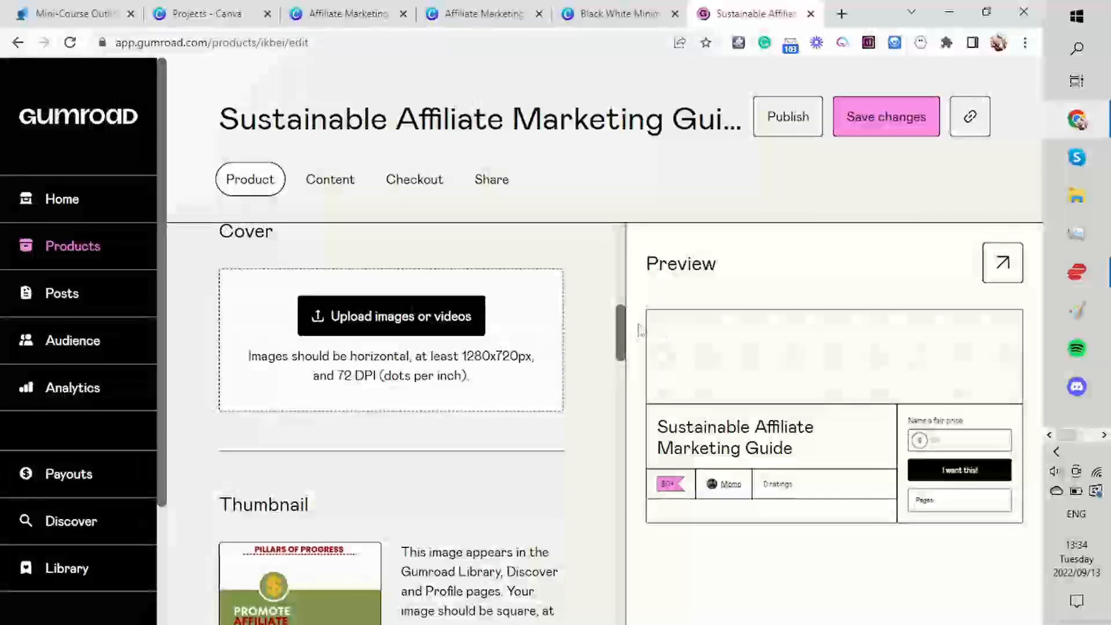
{"action": "left_click_drag", "start_coordinate": [621, 334], "coordinate": [623, 410]}
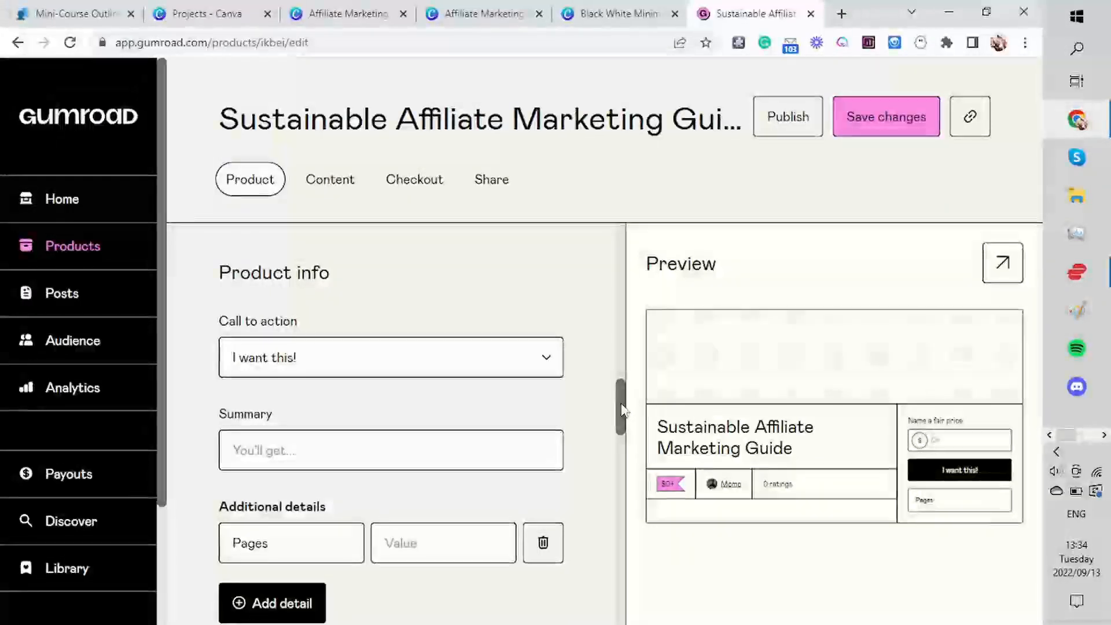
{"action": "left_click_drag", "start_coordinate": [622, 410], "coordinate": [622, 427]}
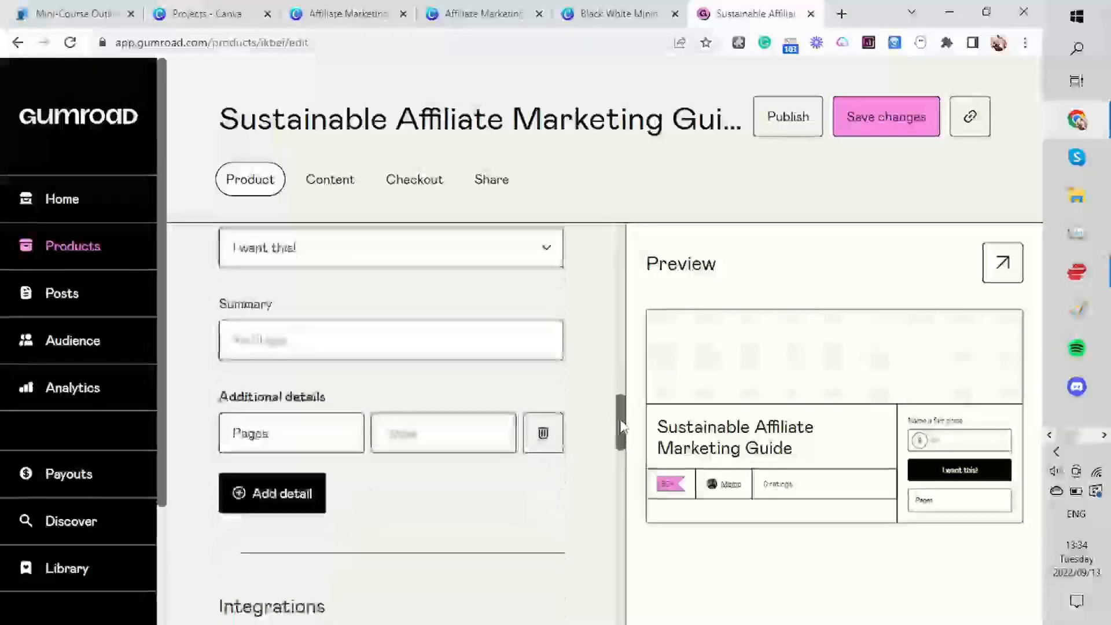
{"action": "left_click", "coordinate": [322, 346]}
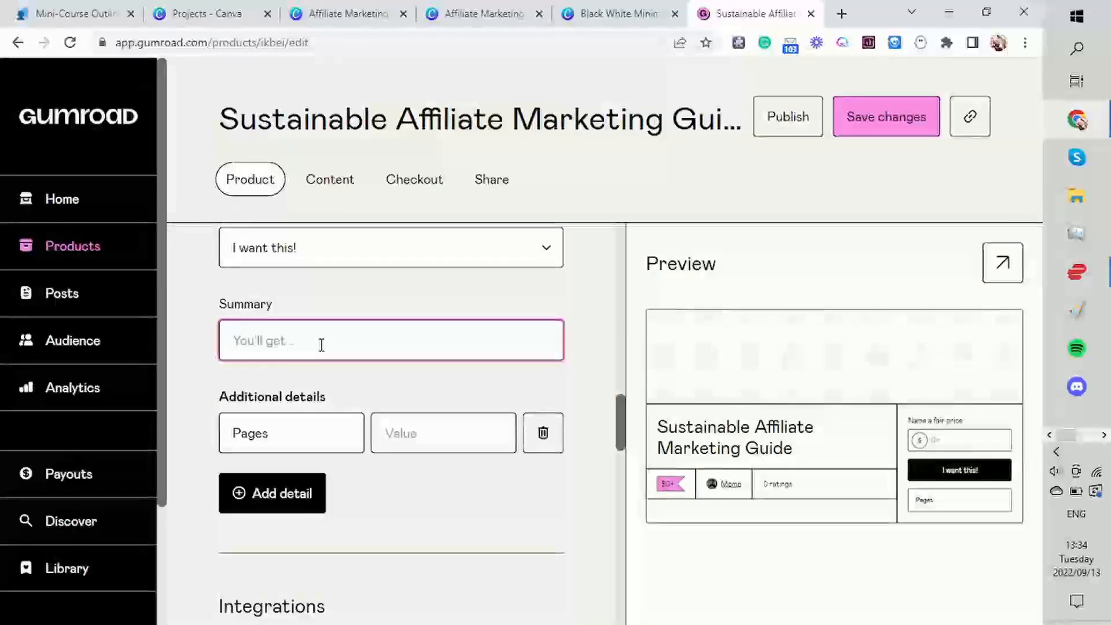
{"action": "type", "text": "A free beginn"}
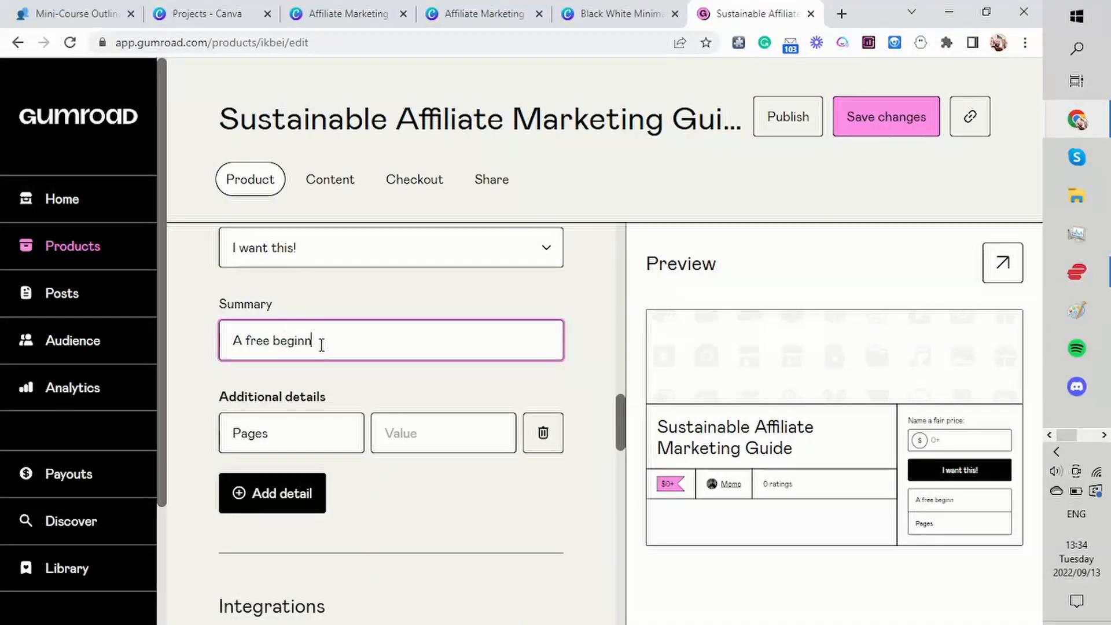
{"action": "type", "text": "er's guide to affiliate marketing"}
- Set the Pages value in the product's additional details to 9
{"action": "left_click", "coordinate": [431, 427]}
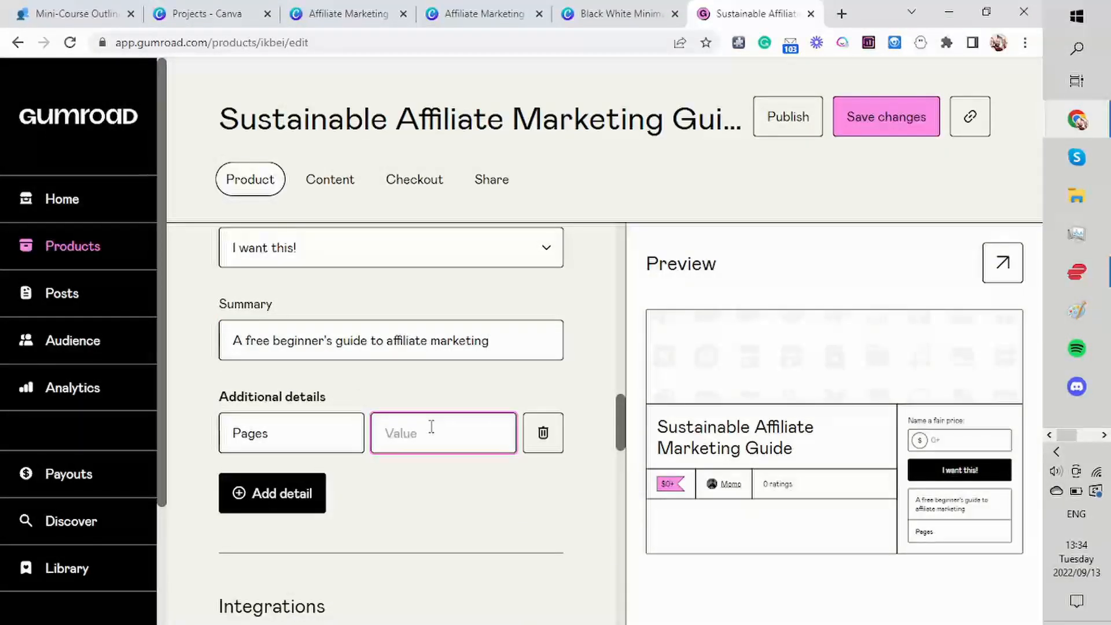
{"action": "scroll", "coordinate": [620, 429], "scroll_direction": "down", "scroll_amount": 1}
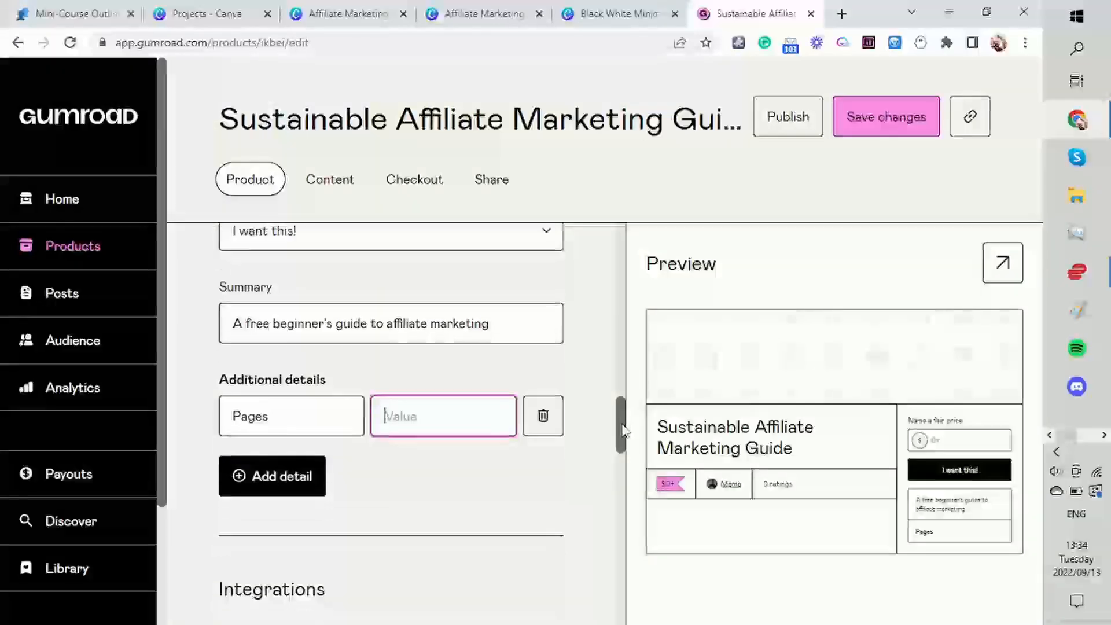
{"action": "type", "text": "9"}
{"action": "left_click", "coordinate": [604, 435]}
{"action": "left_click_drag", "start_coordinate": [620, 431], "coordinate": [617, 490]}
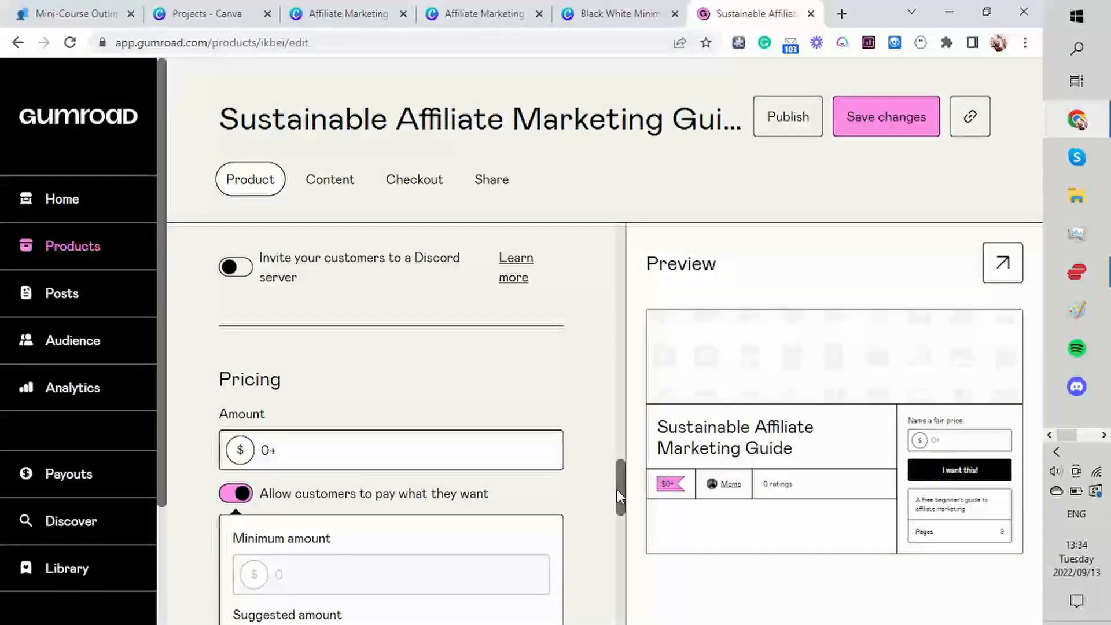
{"action": "left_click_drag", "start_coordinate": [617, 489], "coordinate": [615, 501]}
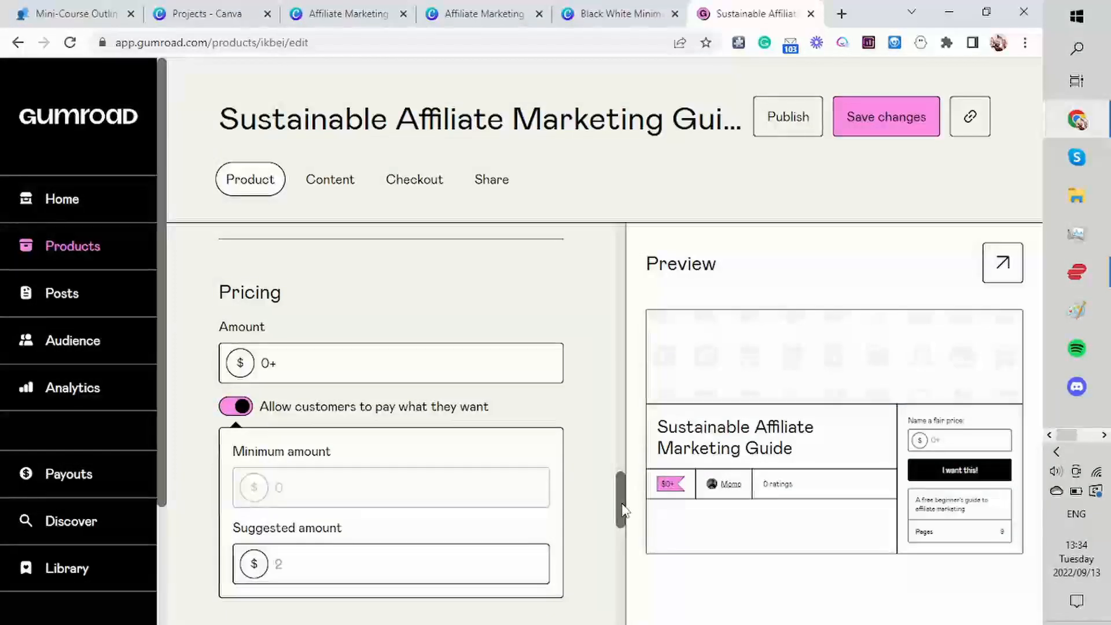
{"action": "left_click_drag", "start_coordinate": [623, 509], "coordinate": [620, 255]}
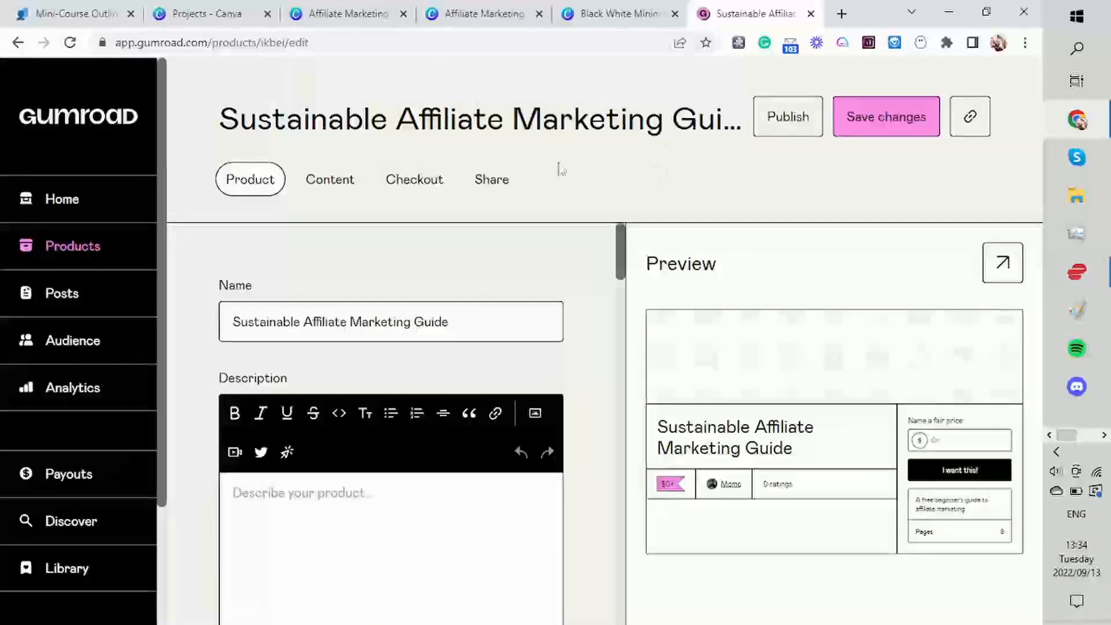
{"action": "left_click", "coordinate": [342, 189]}
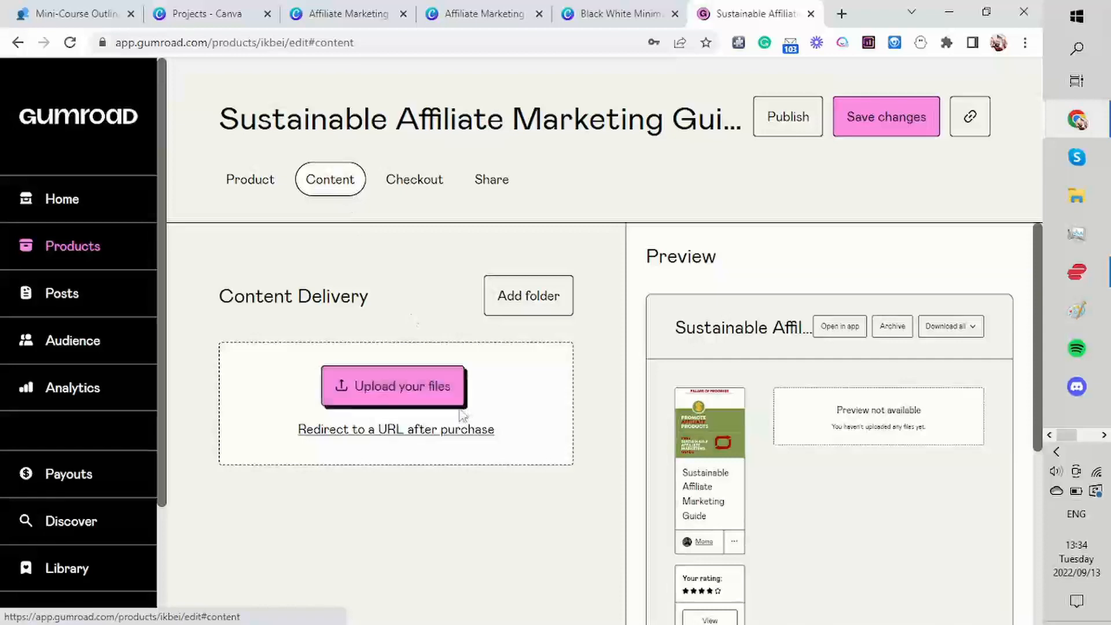
{"action": "left_click", "coordinate": [415, 397]}
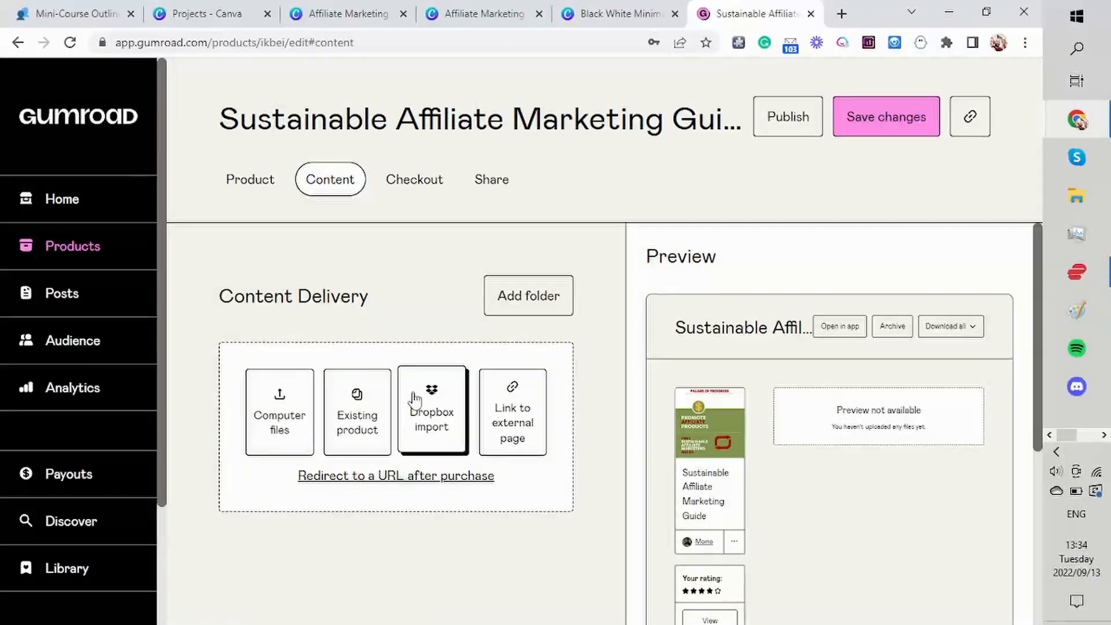
{"action": "left_click", "coordinate": [277, 411]}
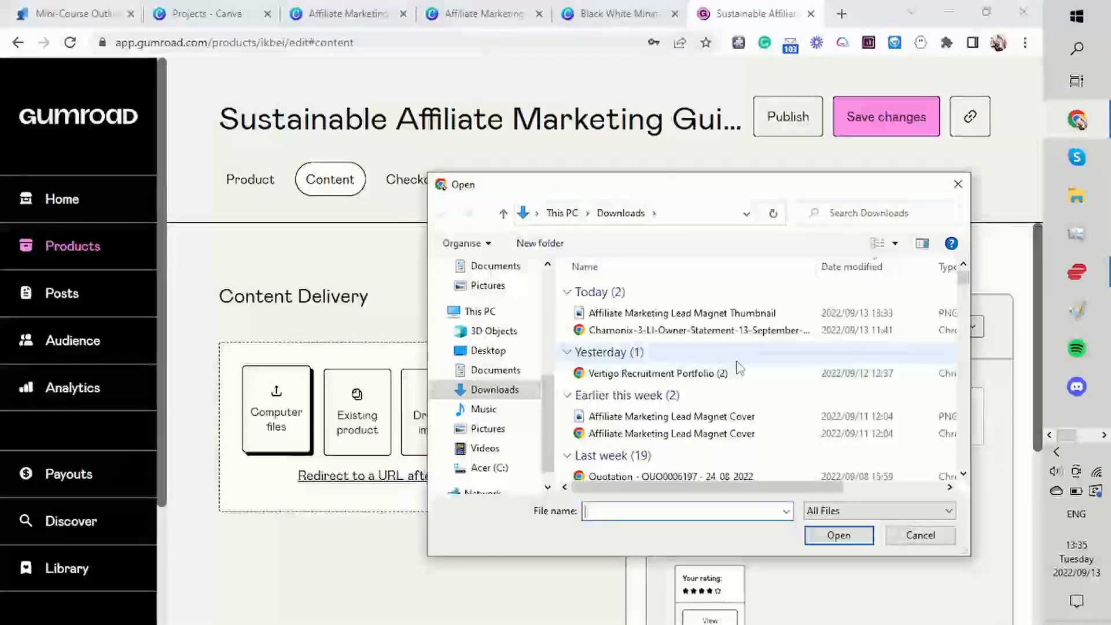
{"action": "left_click", "coordinate": [919, 535]}
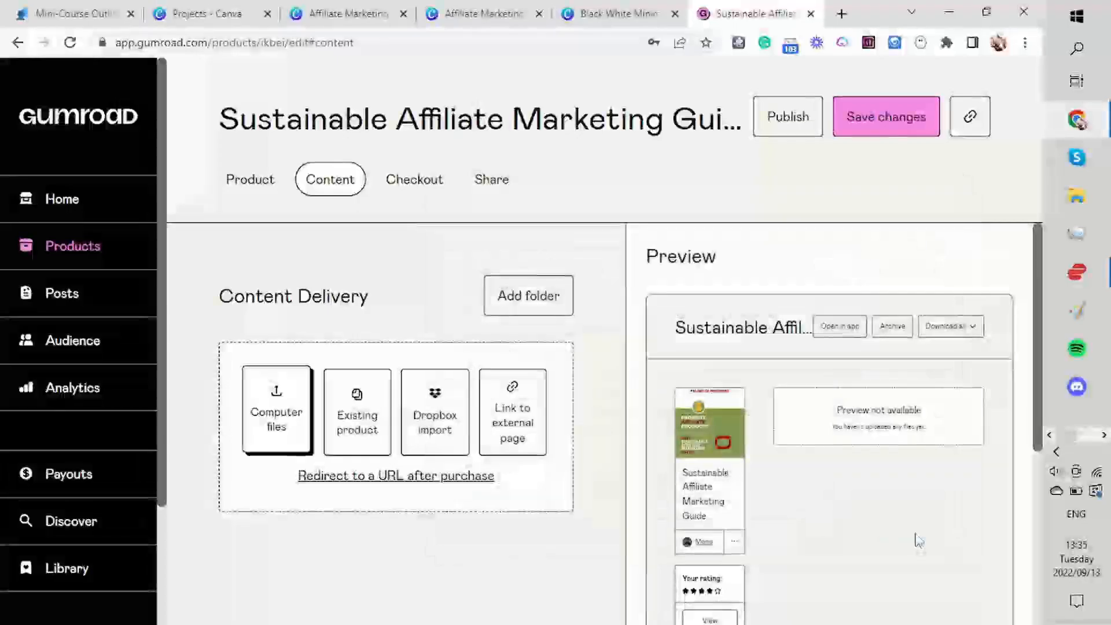
- Switch to the "Sustainable Affiliate Marketing Lead Magnet" presentation in Google Slides and download it as a PDF document
{"action": "key", "text": "alt+Tab"}
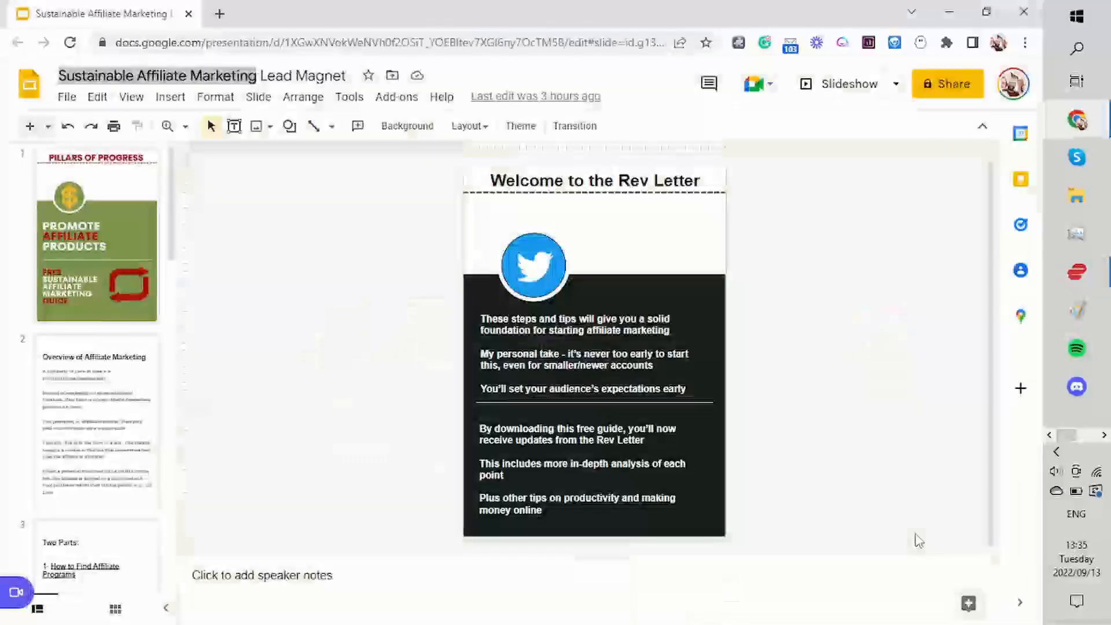
{"action": "left_click", "coordinate": [67, 97]}
{"action": "mouse_move", "coordinate": [118, 312]}
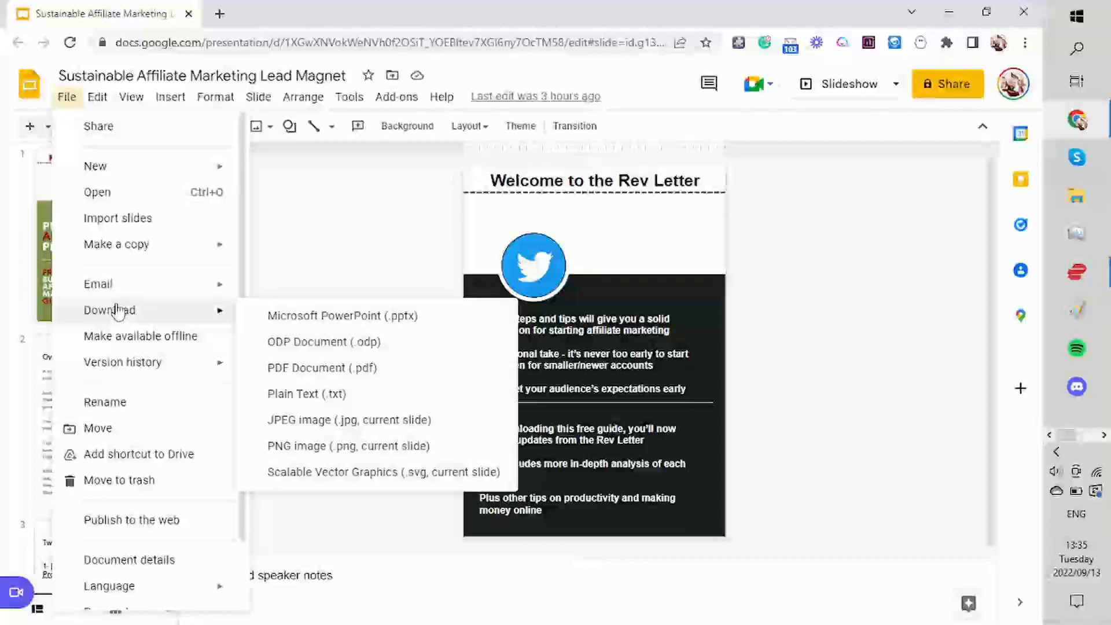
{"action": "left_click", "coordinate": [361, 374]}
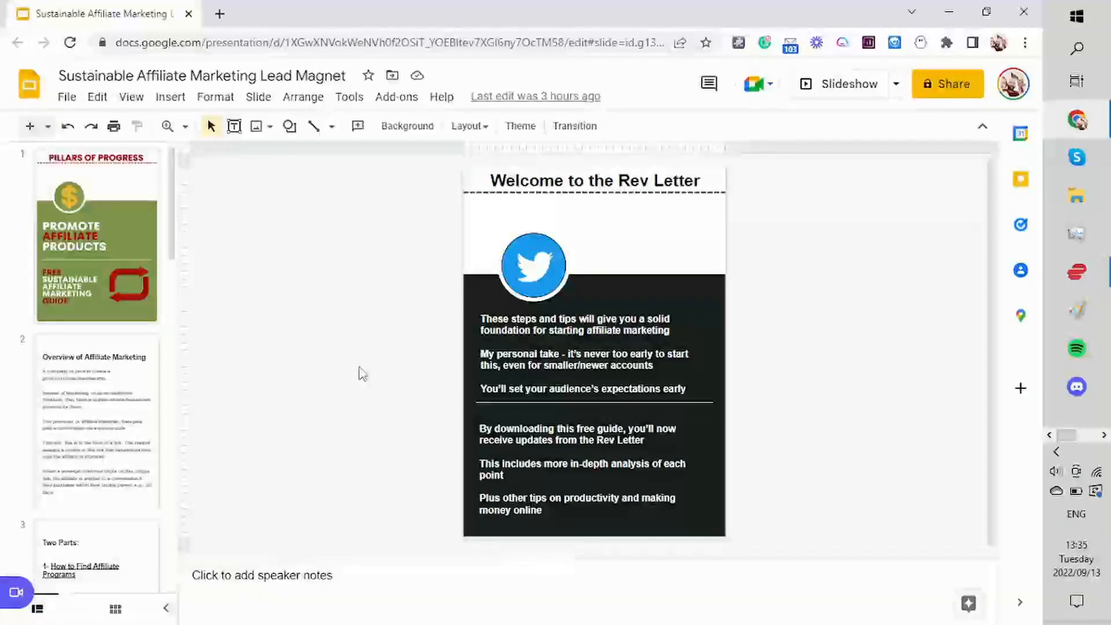
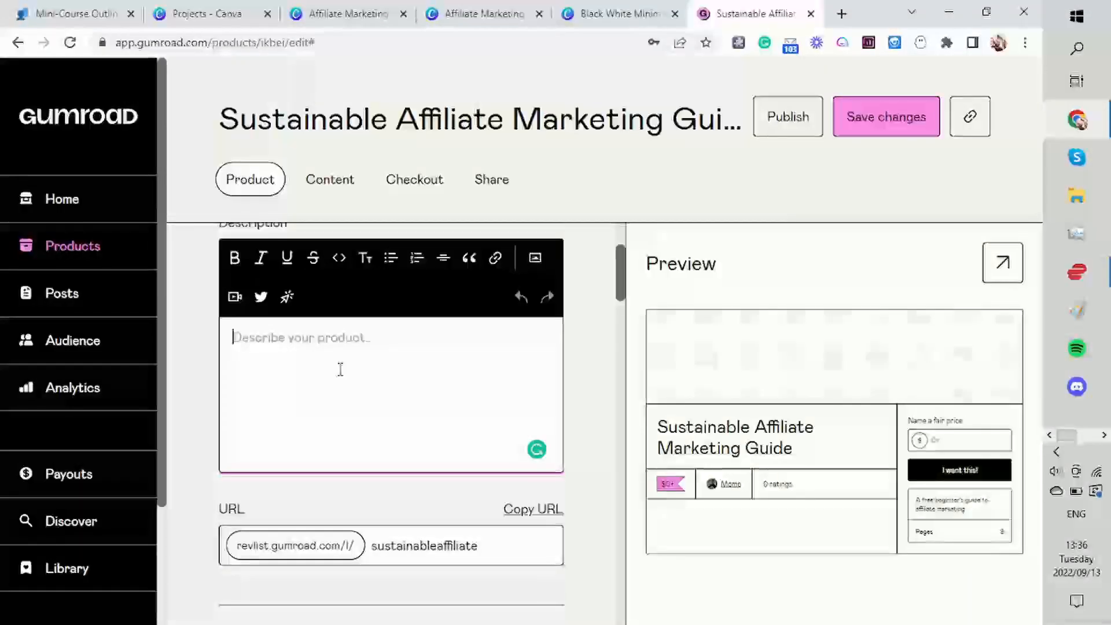
- Begin the product description with "Affiliate marketing is an excellent way to add an income stream"
{"action": "type", "text": "Aff"}
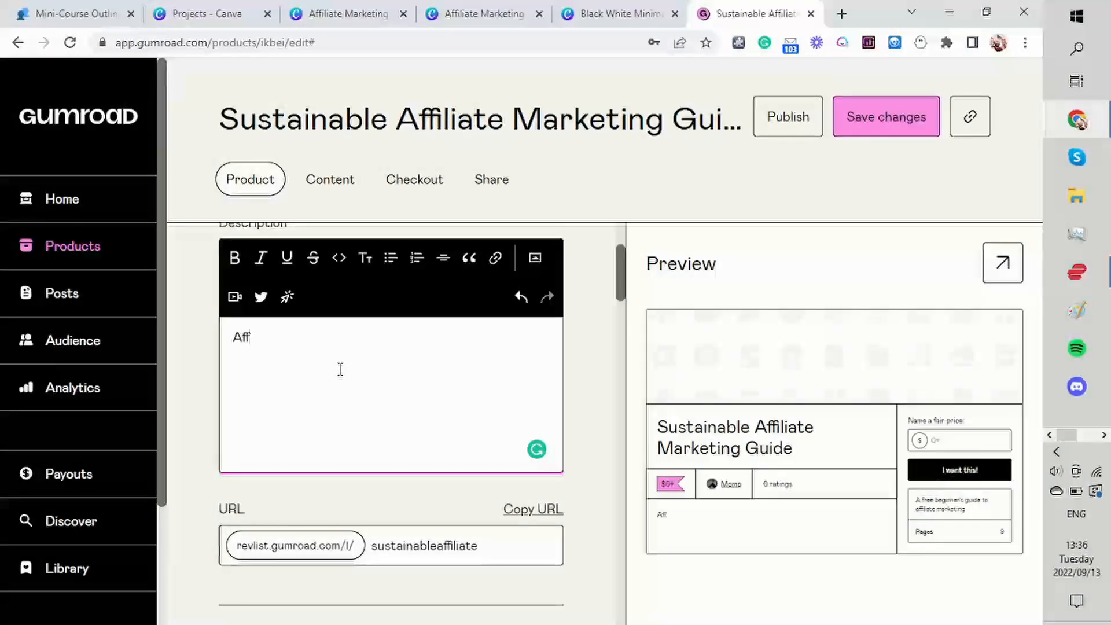
{"action": "type", "text": "iliate marketing is am excellent way t"}
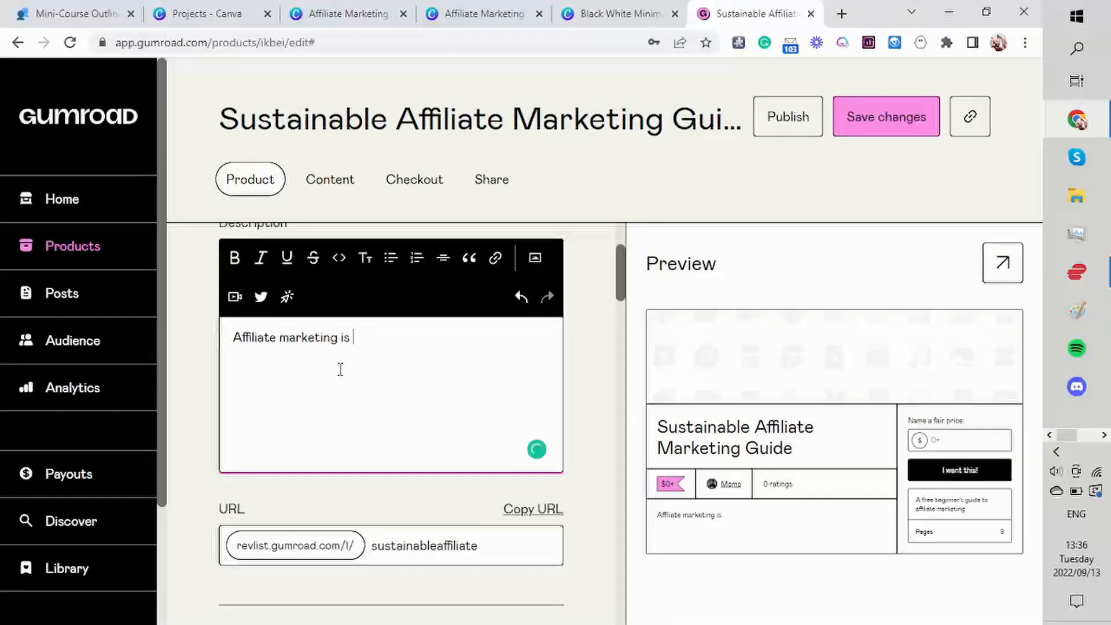
{"action": "type", "text": "an excellent"}
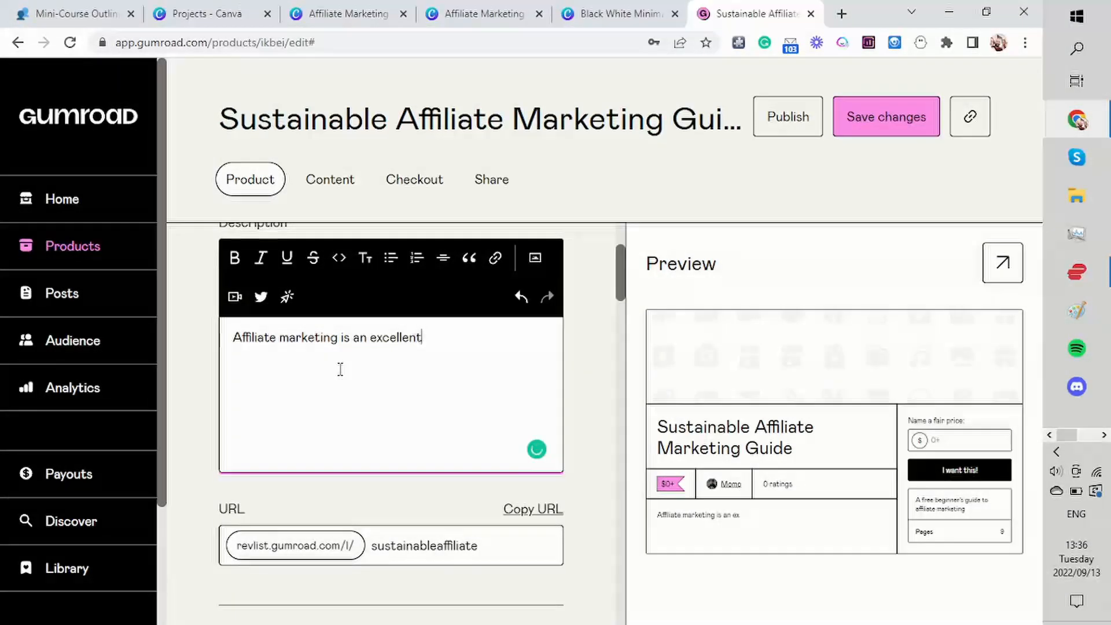
{"action": "type", "text": " way to a"}
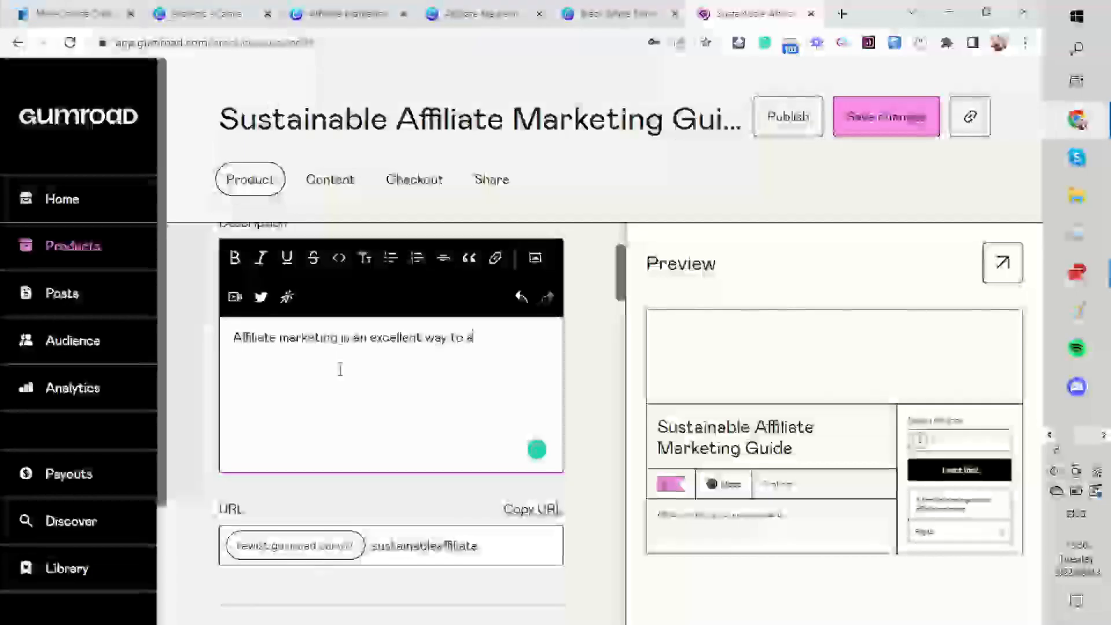
{"action": "type", "text": "dd an income "}
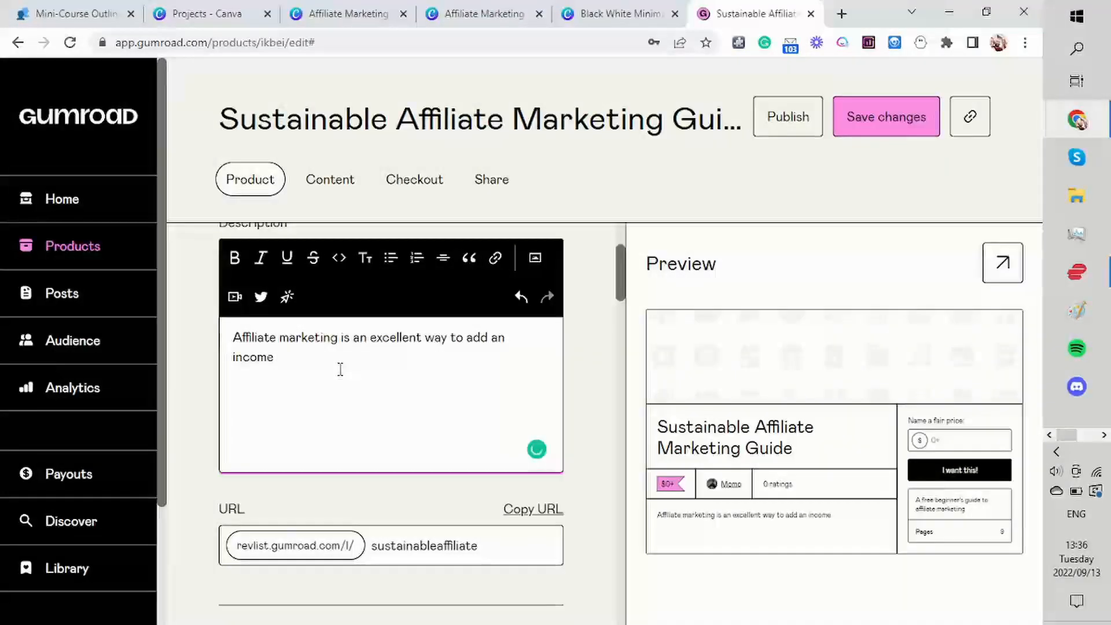
{"action": "type", "text": "stream"}
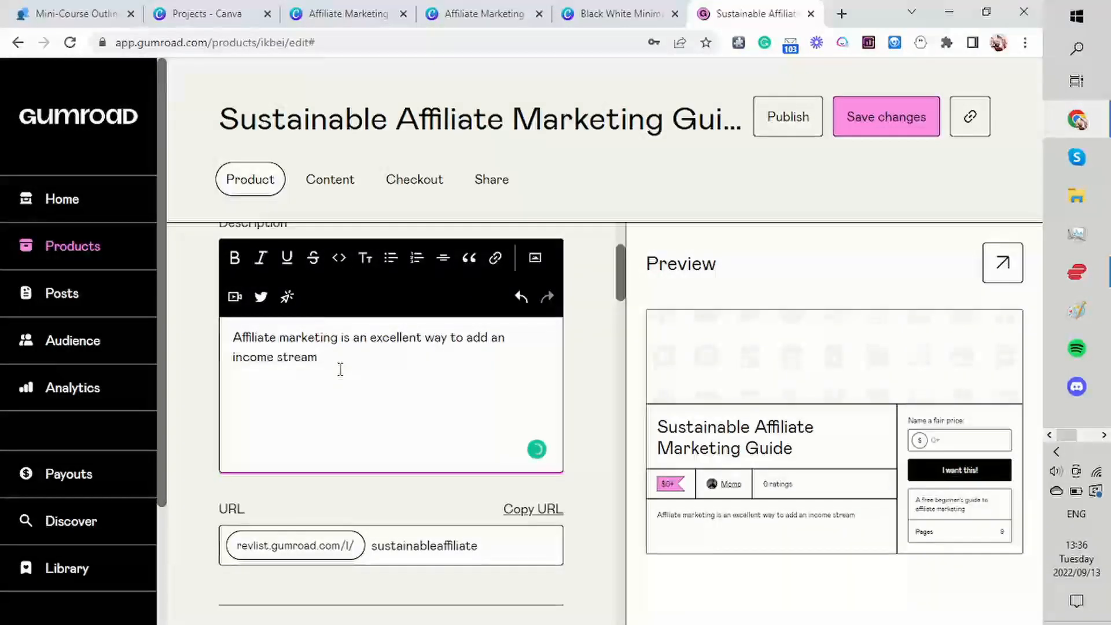
- Continue the first description paragraph with the sentence "There are virtually no barriers to entry"
{"action": "type", "text": ". There are no barriers"}
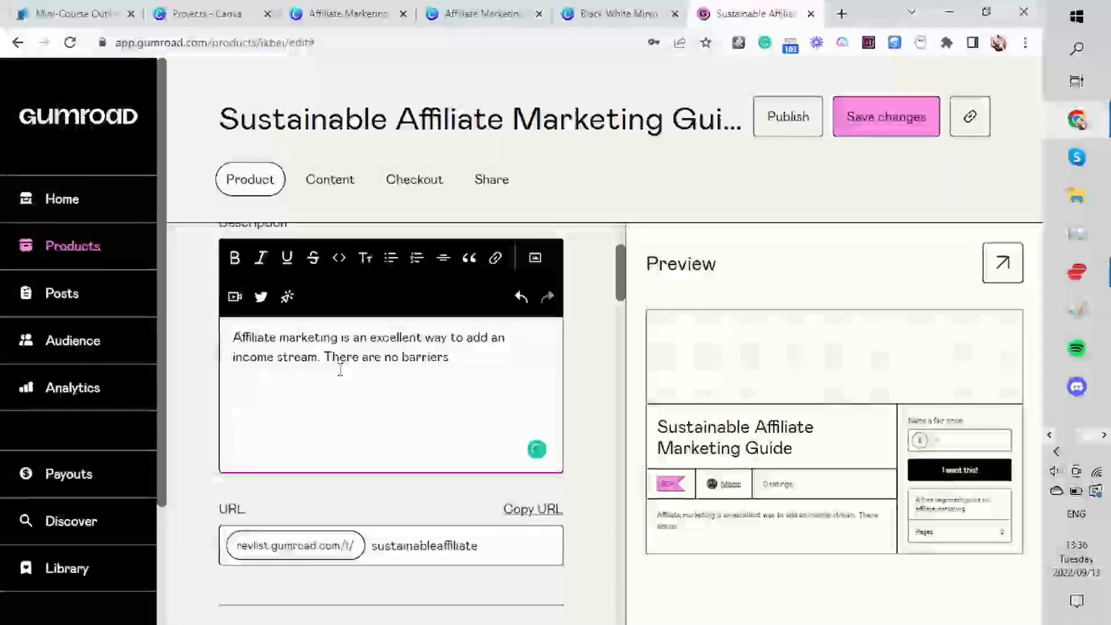
{"action": "key", "text": "BackSpace"}
{"action": "key", "text": "BackSpace"}
{"action": "key", "text": "BackSpace"}
{"action": "key", "text": "BackSpace"}
{"action": "key", "text": "BackSpace"}
{"action": "key", "text": "BackSpace"}
{"action": "key", "text": "BackSpace"}
{"action": "key", "text": "BackSpace"}
{"action": "key", "text": "BackSpace"}
{"action": "key", "text": "BackSpace"}
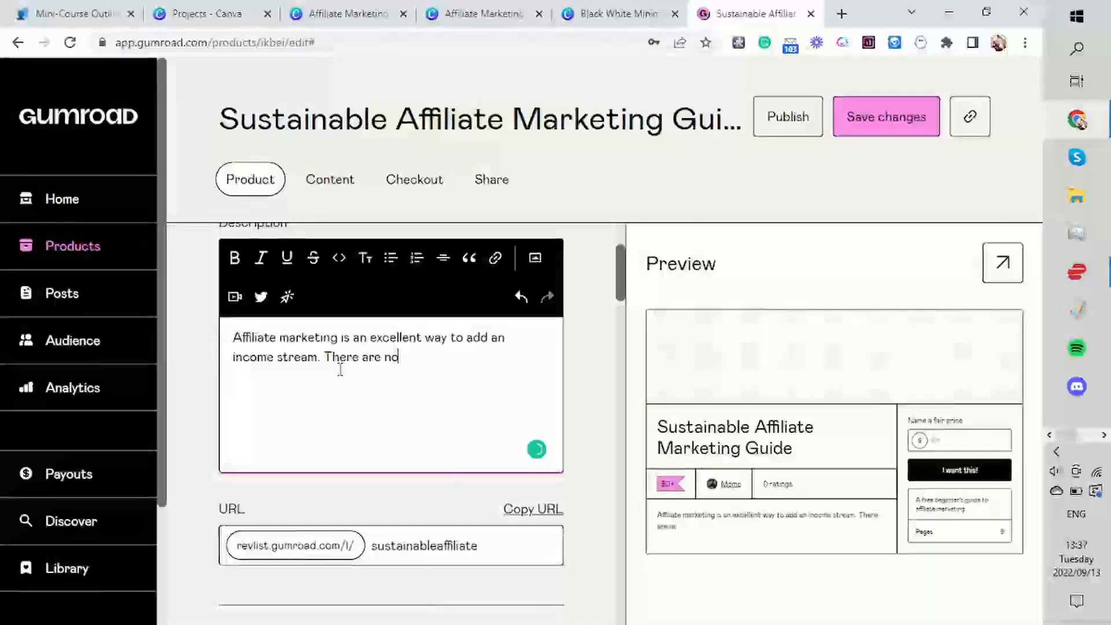
{"action": "key", "text": "BackSpace"}
{"action": "key", "text": "BackSpace"}
{"action": "key", "text": "BackSpace"}
{"action": "type", "text": "virtually no bar"}
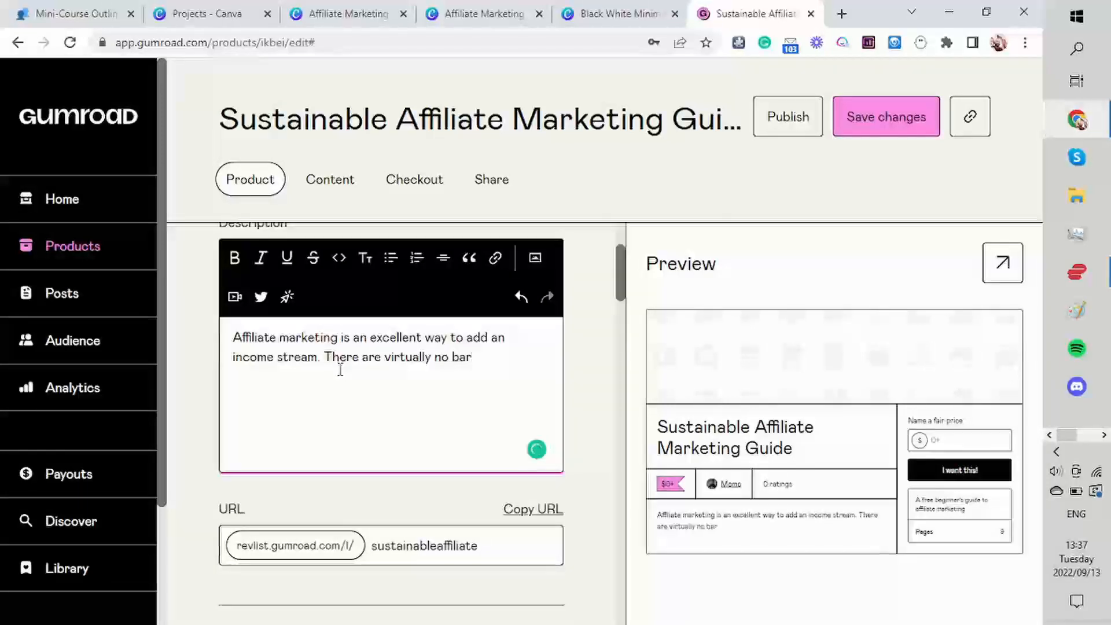
{"action": "type", "text": "riers to entry"}
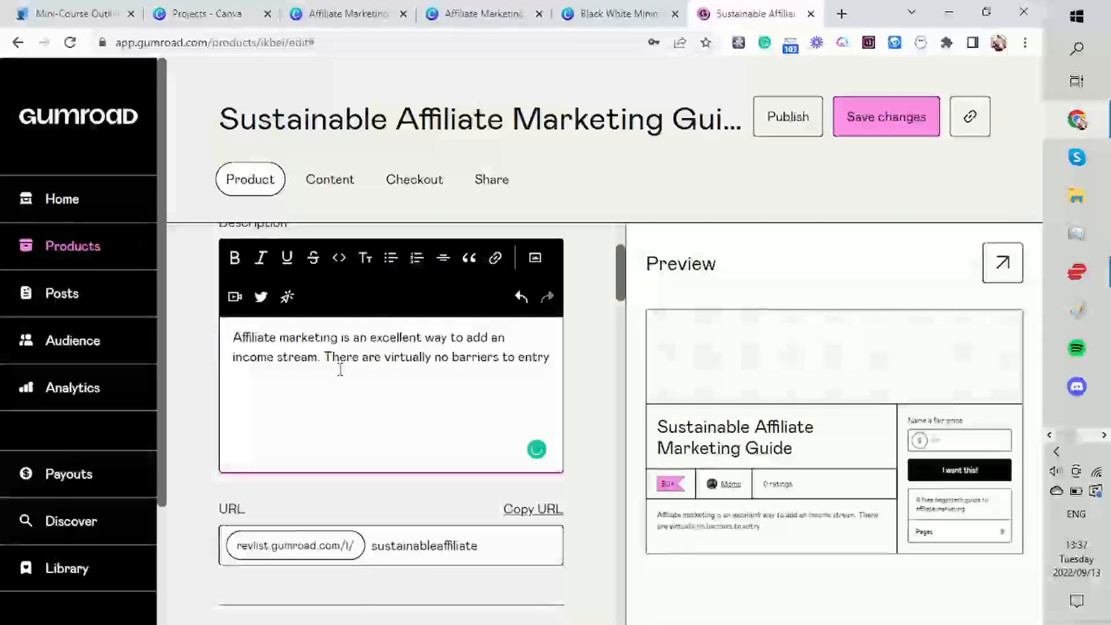
- Finish the first description paragraph with ", but that doesn't mean it's a get-rich-quick-scheme"
{"action": "type", "text": " - you can"}
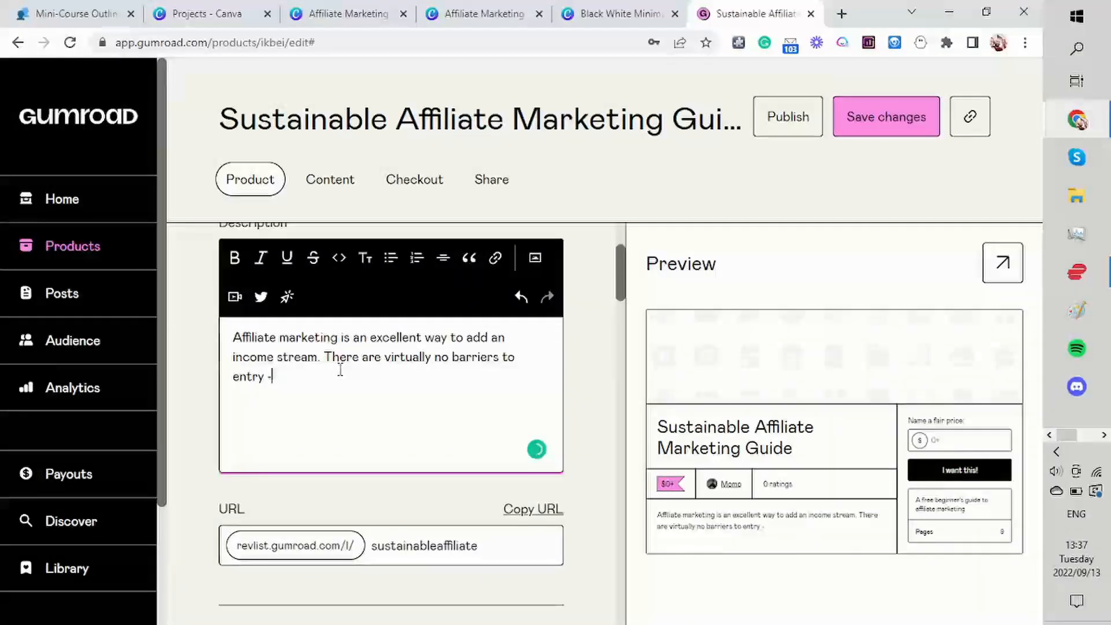
{"action": "key", "text": "BackSpace"}
{"action": "type", "text": ", "}
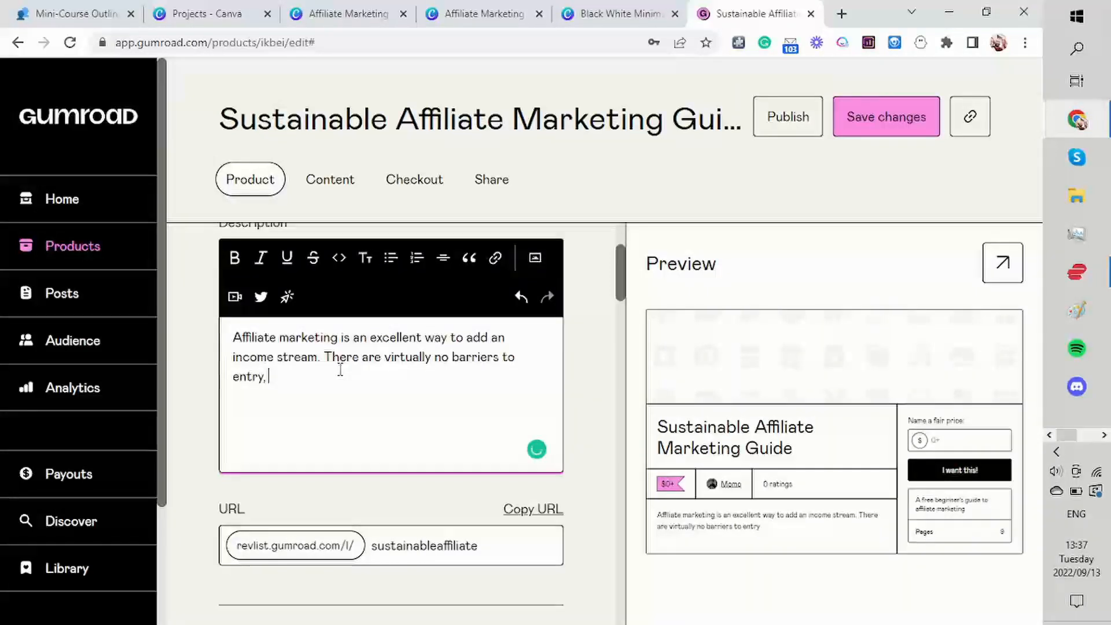
{"action": "type", "text": "but that doesn't mean it's "}
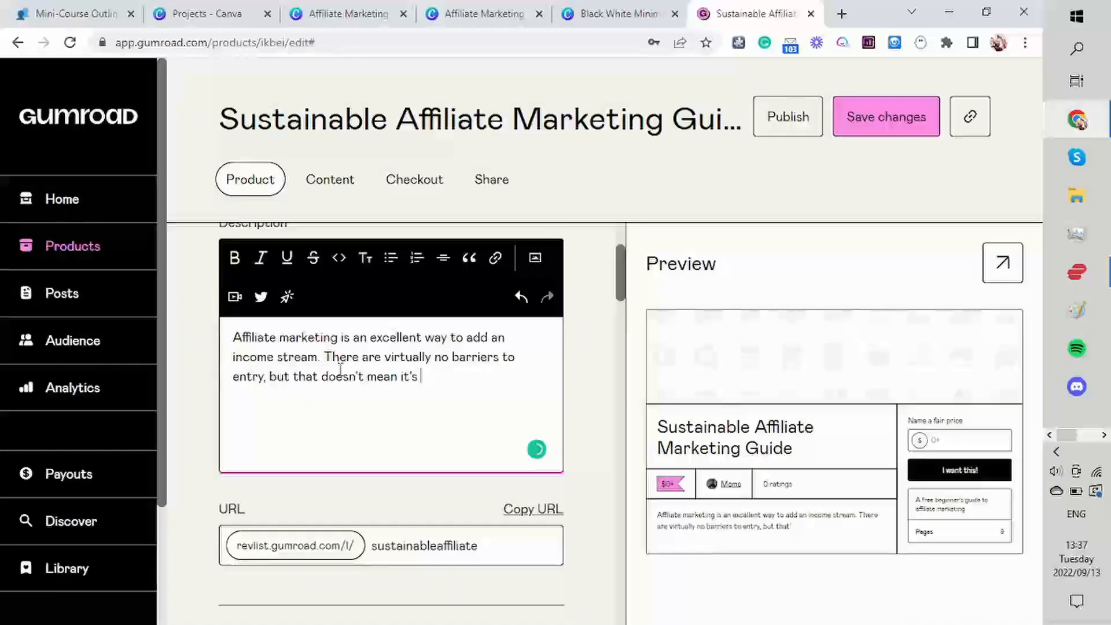
{"action": "type", "text": "a get-rich-q"}
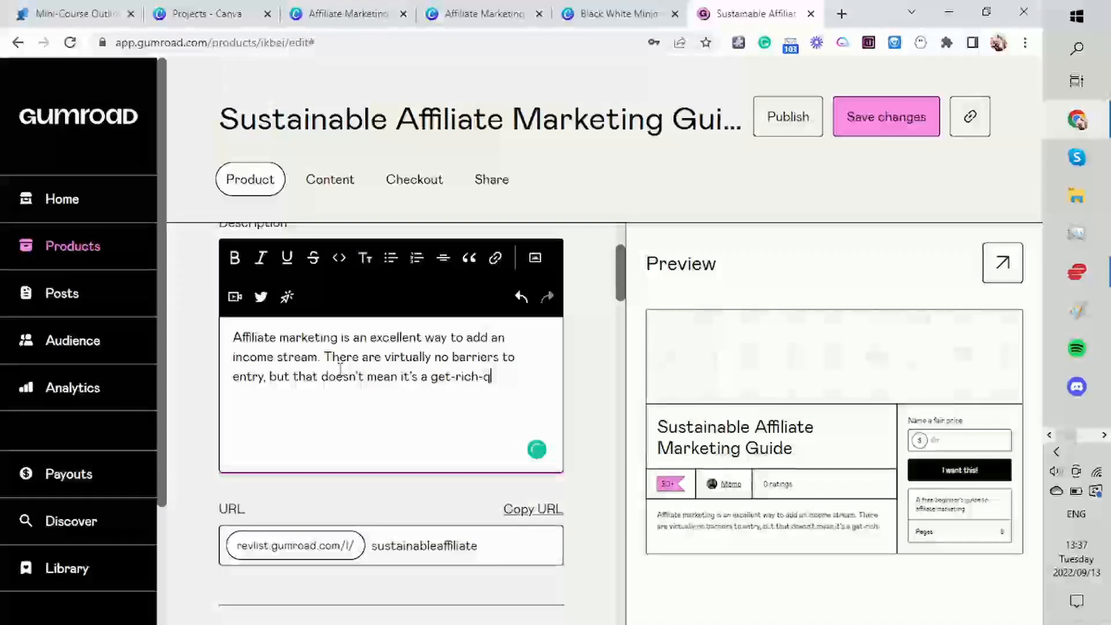
{"action": "type", "text": "uick-scheme"}
- Add a second description paragraph: "In this free e-book guide, you'll learn the basics of what affiliate marketing is, and how you can become an affiliate."
{"action": "key", "text": "Return"}
{"action": "key", "text": "Return"}
{"action": "type", "text": "In "}
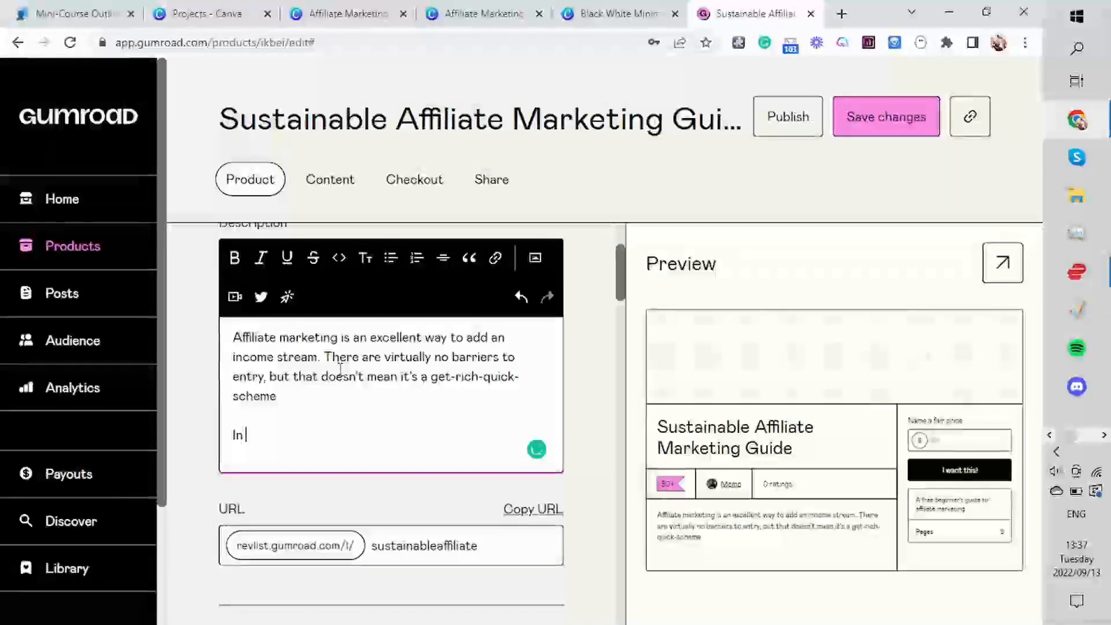
{"action": "type", "text": "this free e"}
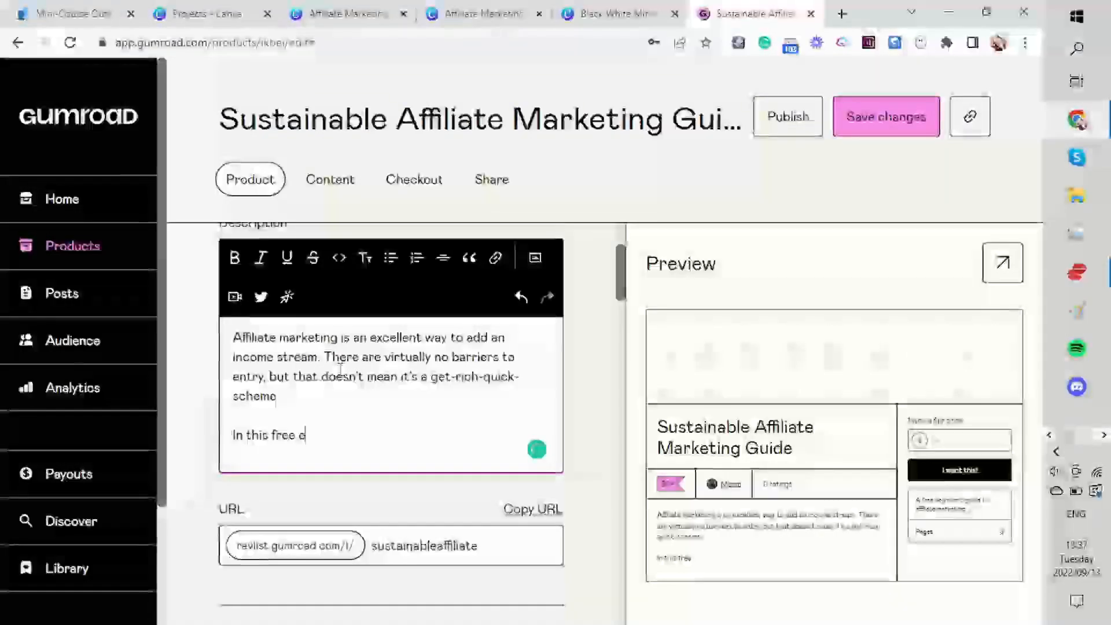
{"action": "type", "text": "-book guide, y"}
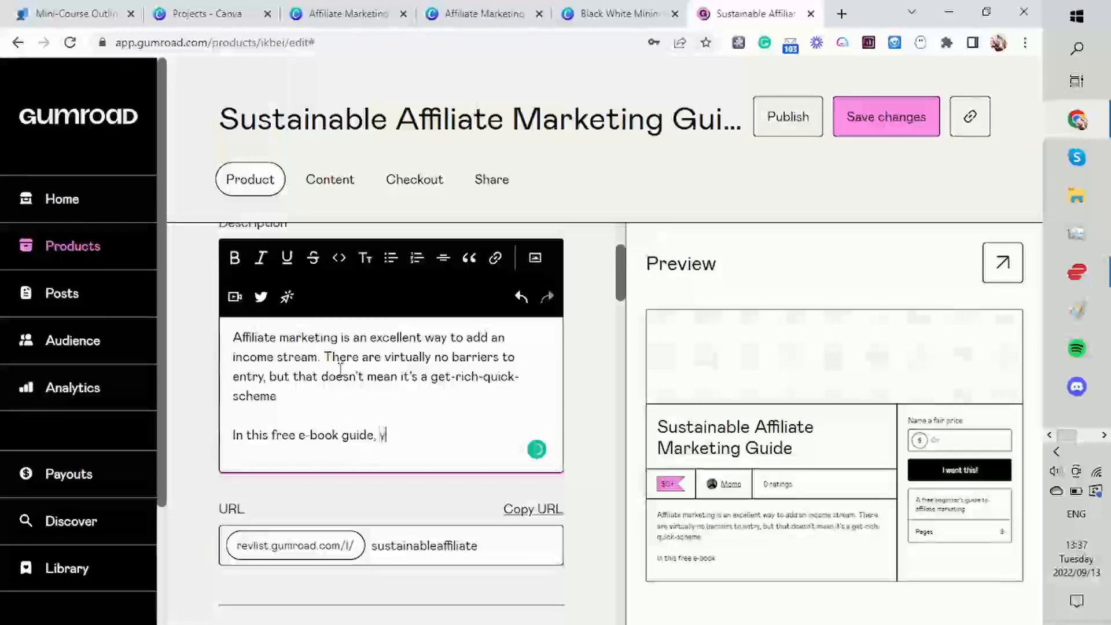
{"action": "type", "text": "ou'll learn the"}
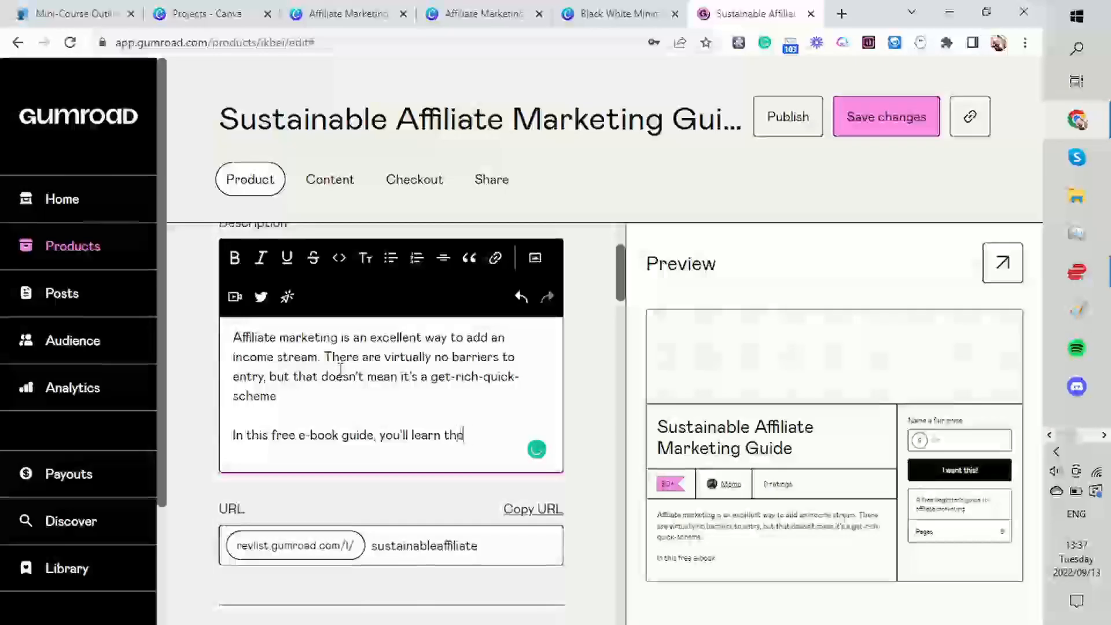
{"action": "type", "text": " basics of"}
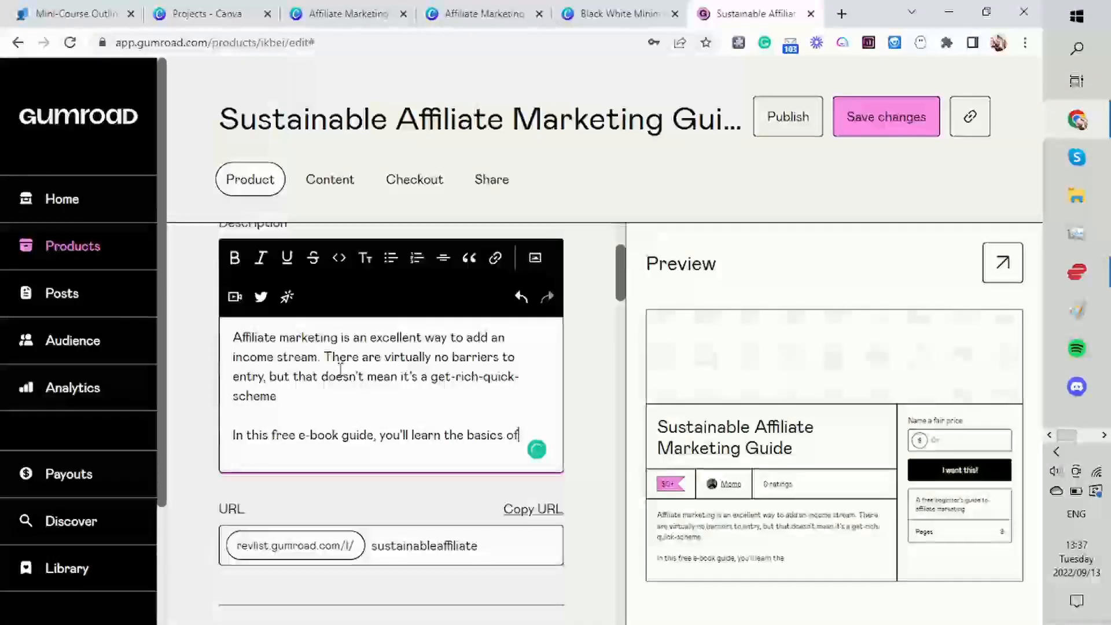
{"action": "type", "text": " what affiate marketing it"}
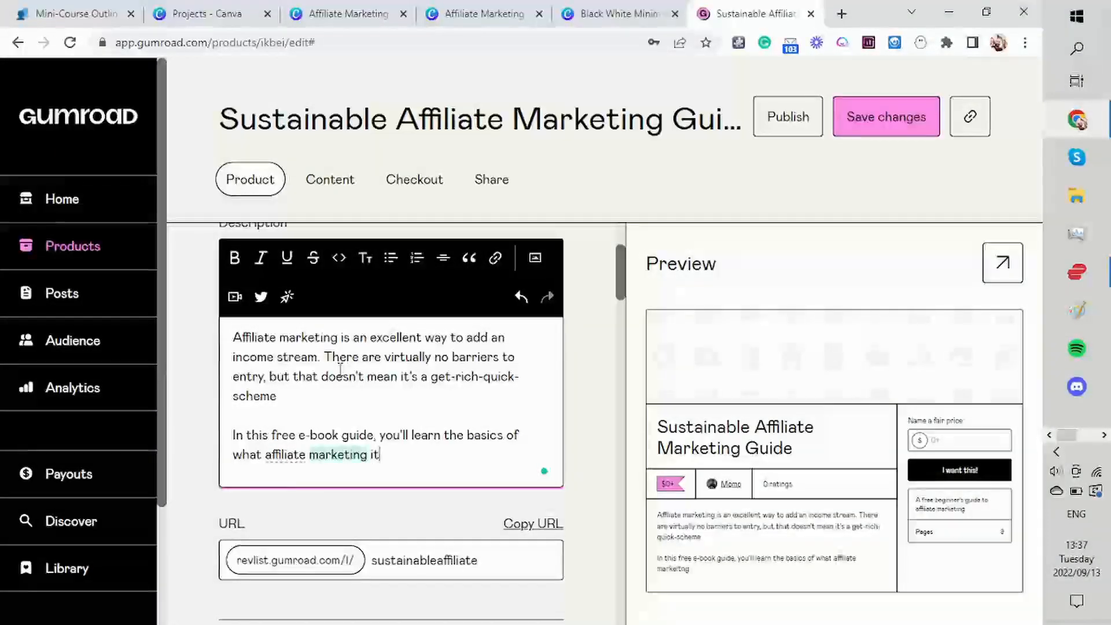
{"action": "key", "text": "BackSpace"}
{"action": "type", "text": "s, and how you can become an a"}
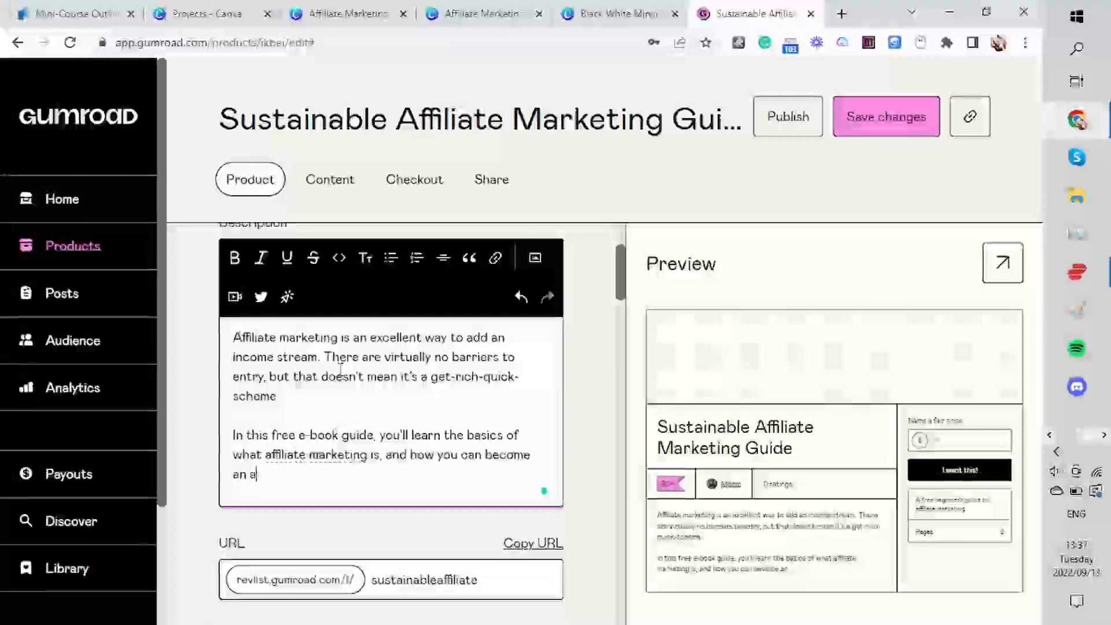
{"action": "type", "text": "ffiliate."}
- Add the paragraph "You'll then receive more information about affiliate marketing via email via the Rev Letter." and remove the comma after "marketing is"
{"action": "key", "text": "Return"}
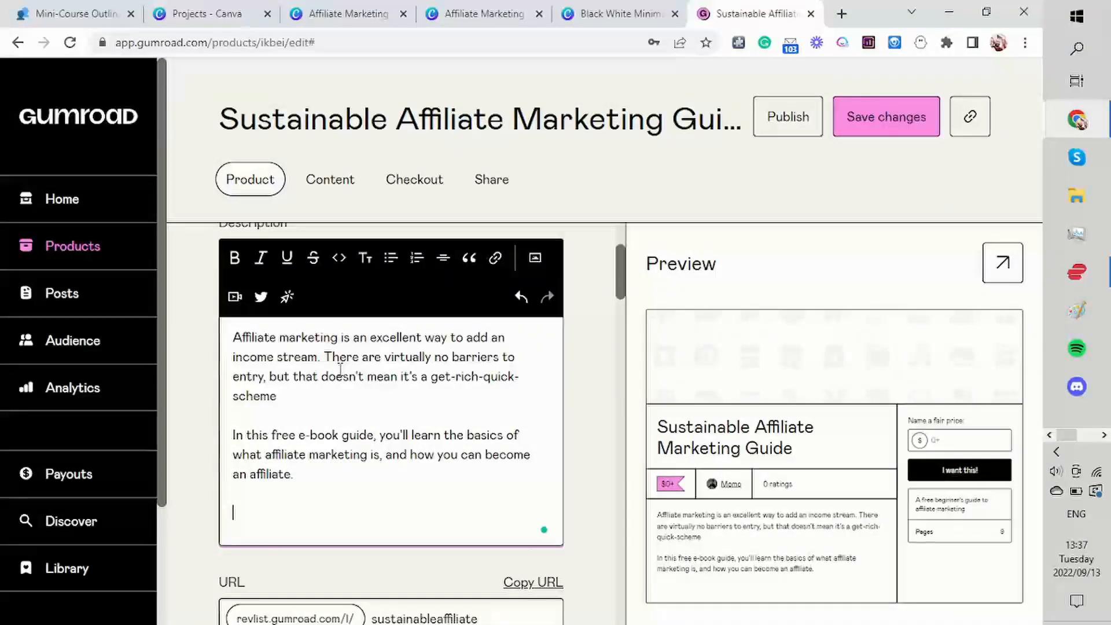
{"action": "type", "text": "You'll then"}
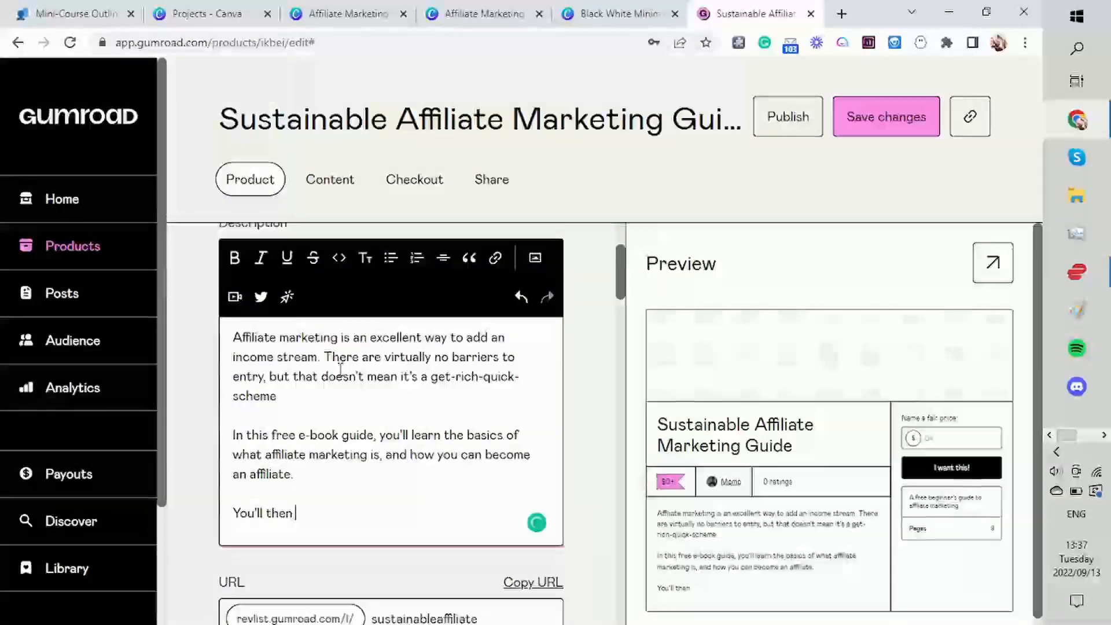
{"action": "type", "text": " receive "}
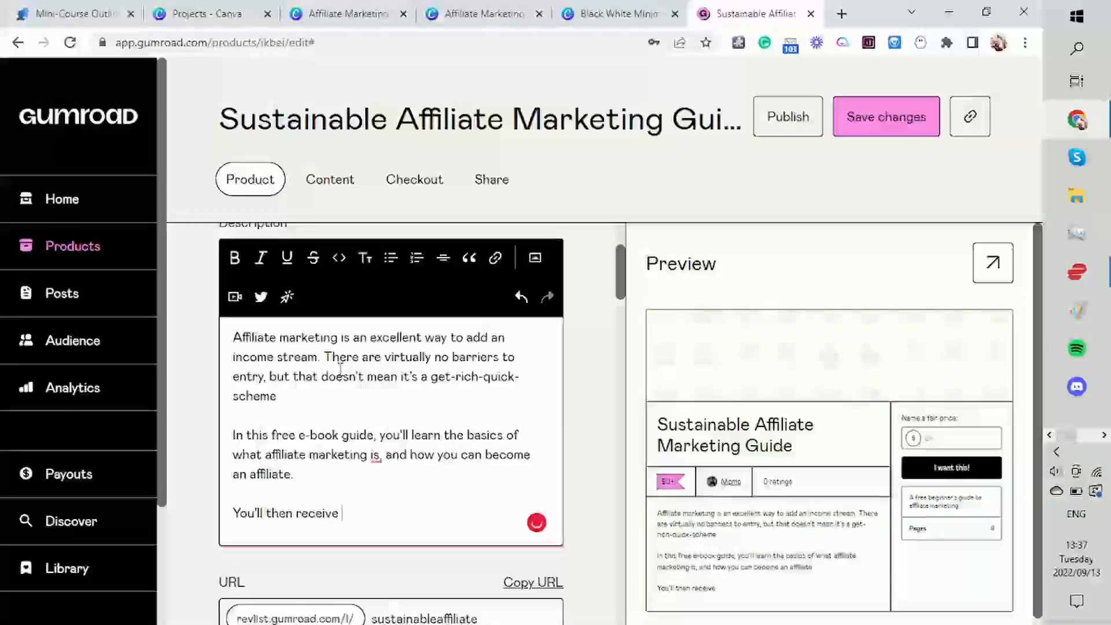
{"action": "type", "text": "more information about af"}
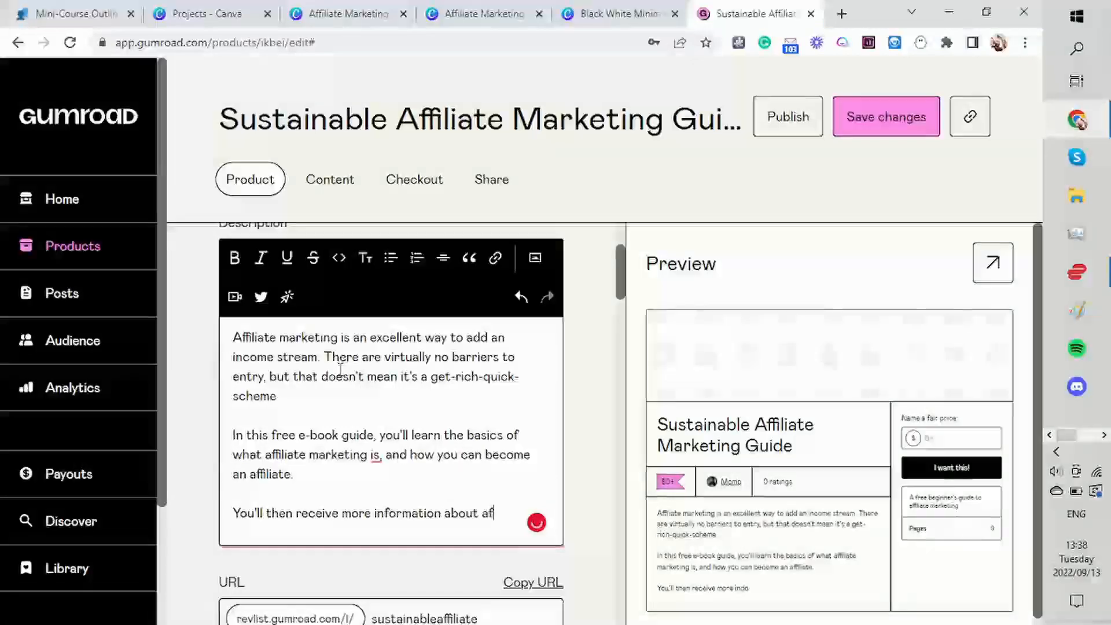
{"action": "type", "text": "filiate marketi"}
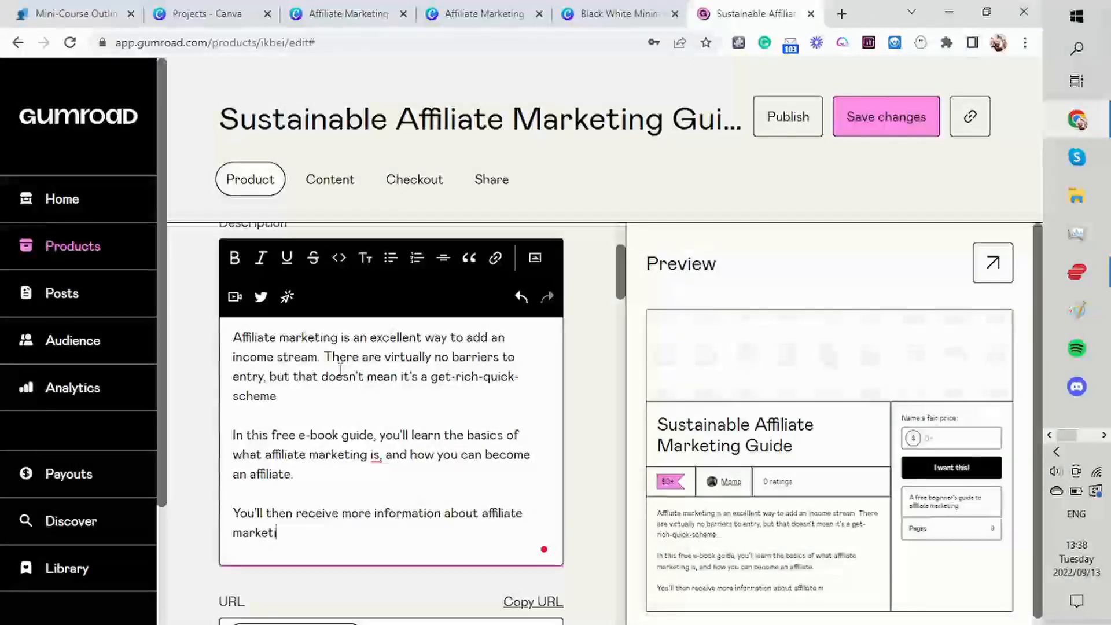
{"action": "type", "text": "ng via email"}
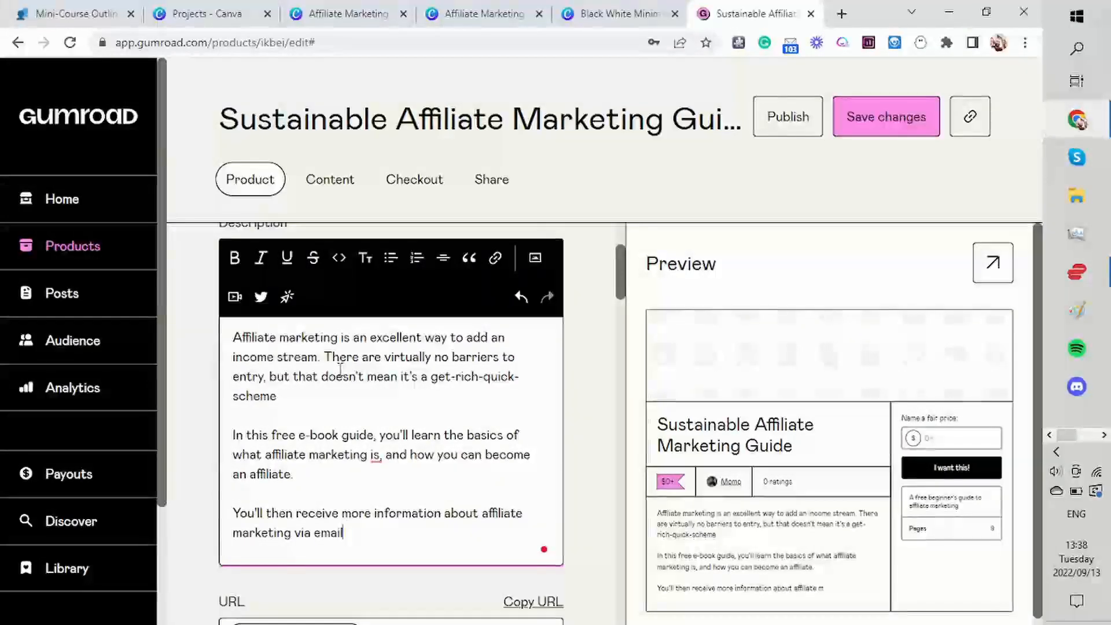
{"action": "type", "text": " via the Rev Letter."}
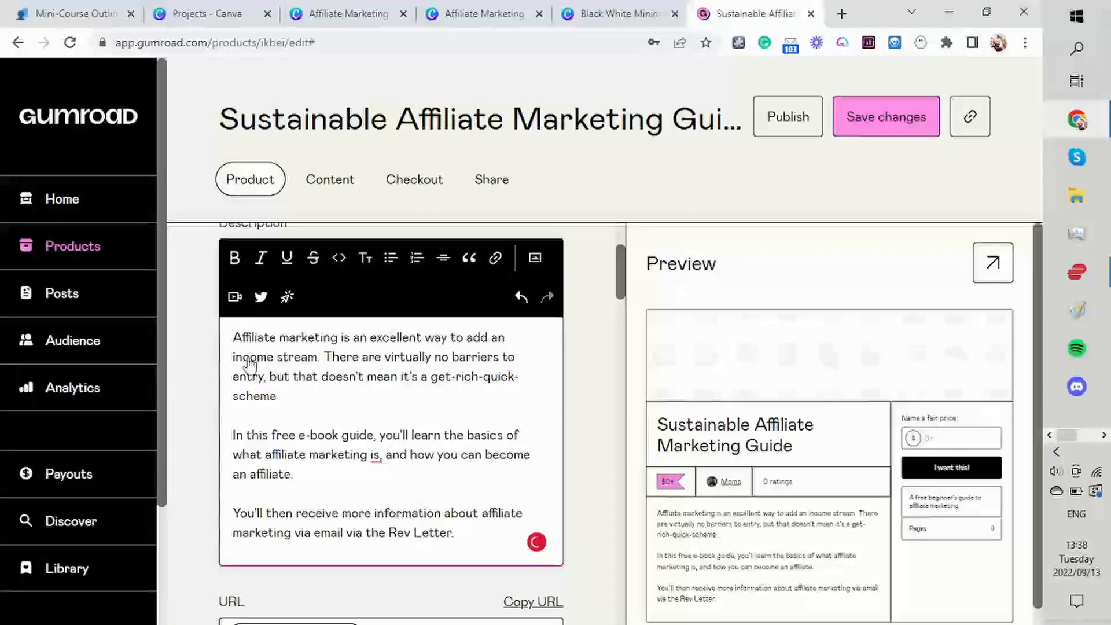
{"action": "mouse_move", "coordinate": [377, 456]}
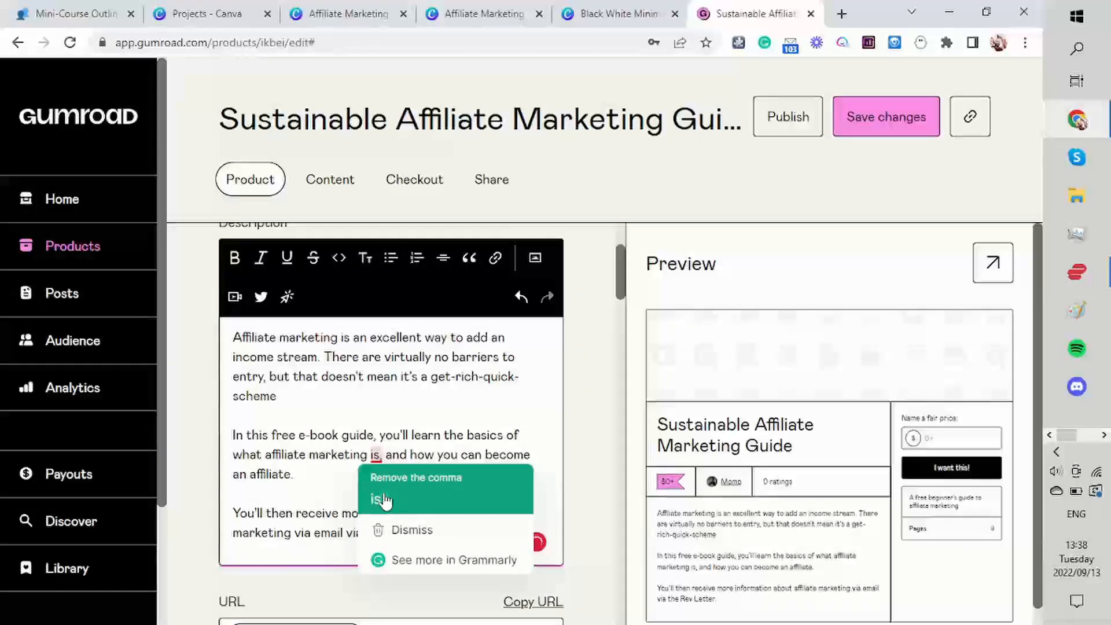
{"action": "left_click", "coordinate": [382, 491]}
- Start a new final paragraph in the description with "Your new career or side hustle is waiting"
{"action": "key", "text": "Return"}
{"action": "key", "text": "Return"}
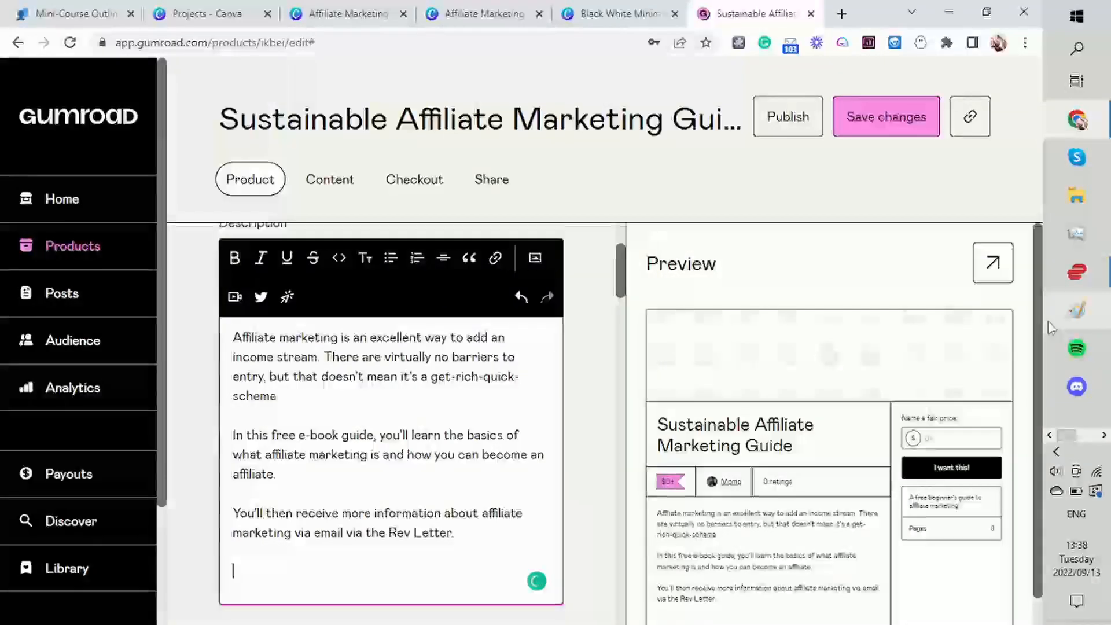
{"action": "scroll", "coordinate": [704, 460], "scroll_direction": "down", "scroll_amount": 1}
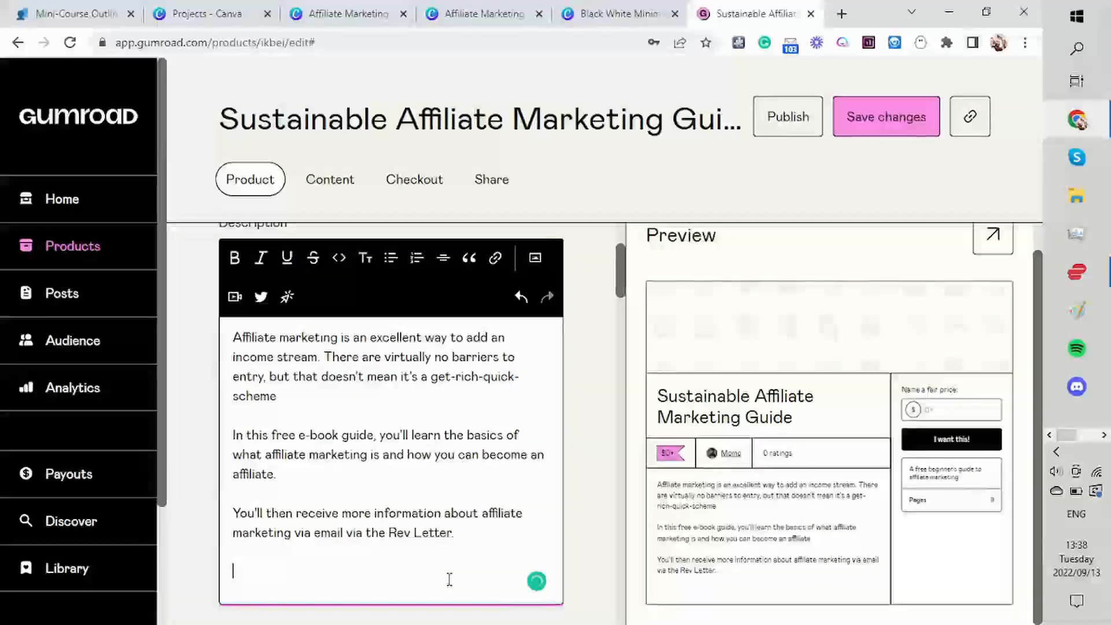
{"action": "type", "text": "Your new "}
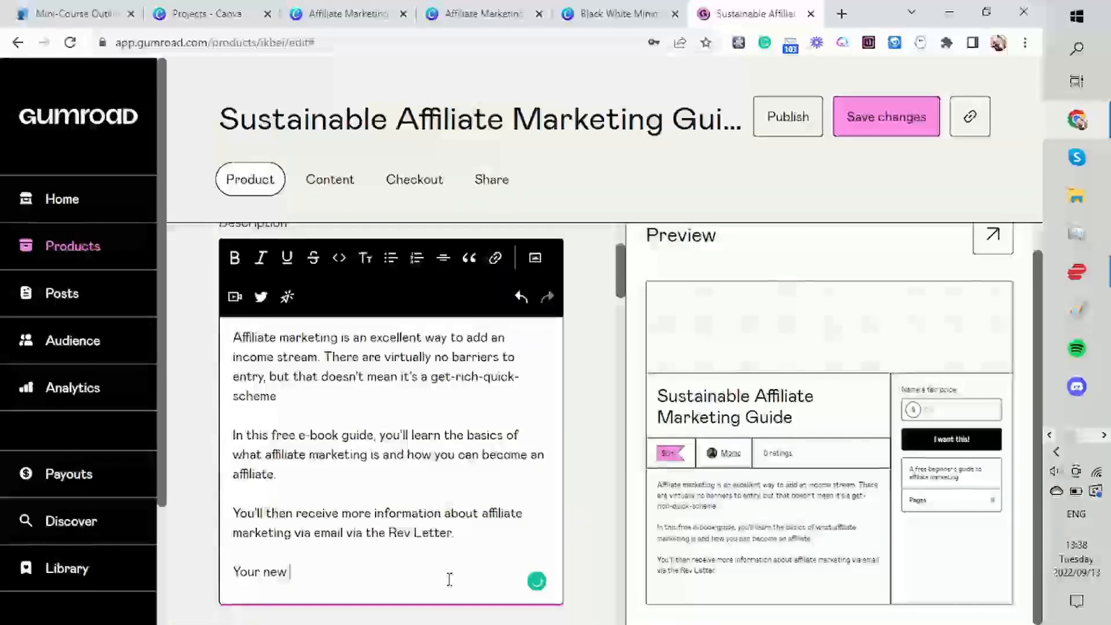
{"action": "type", "text": "career or side hu"}
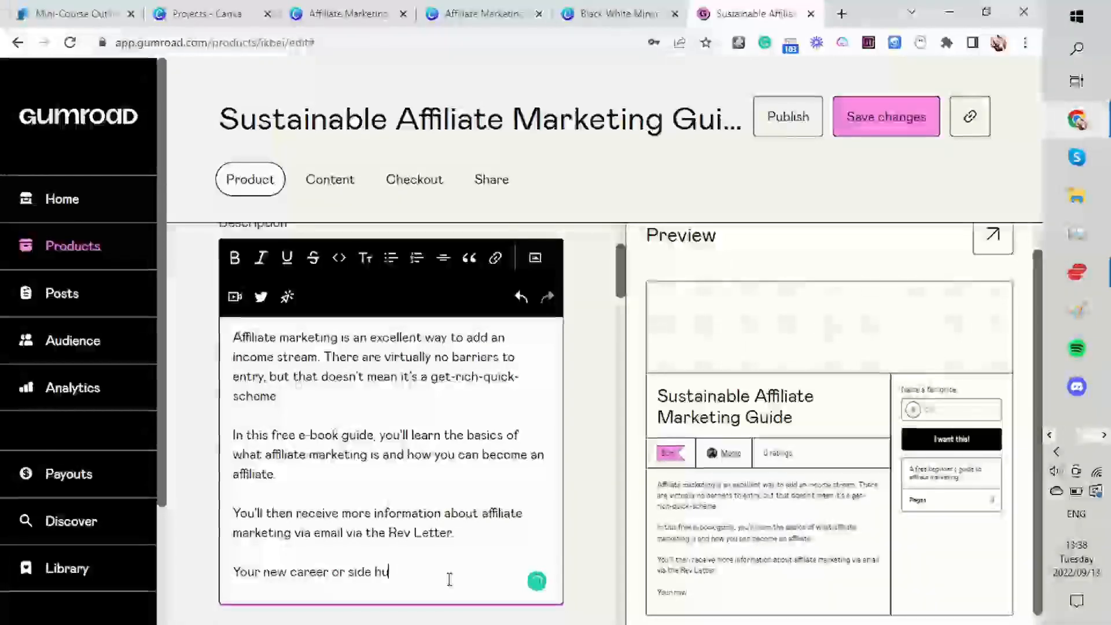
{"action": "type", "text": "stle is waiting"}
{"action": "key", "text": "BackSpace"}
{"action": "key", "text": "BackSpace"}
{"action": "key", "text": "BackSpace"}
{"action": "key", "text": "BackSpace"}
{"action": "key", "text": "BackSpace"}
{"action": "key", "text": "BackSpace"}
{"action": "key", "text": "BackSpace"}
{"action": "type", "text": "a"}
{"action": "type", "text": "n the other"}
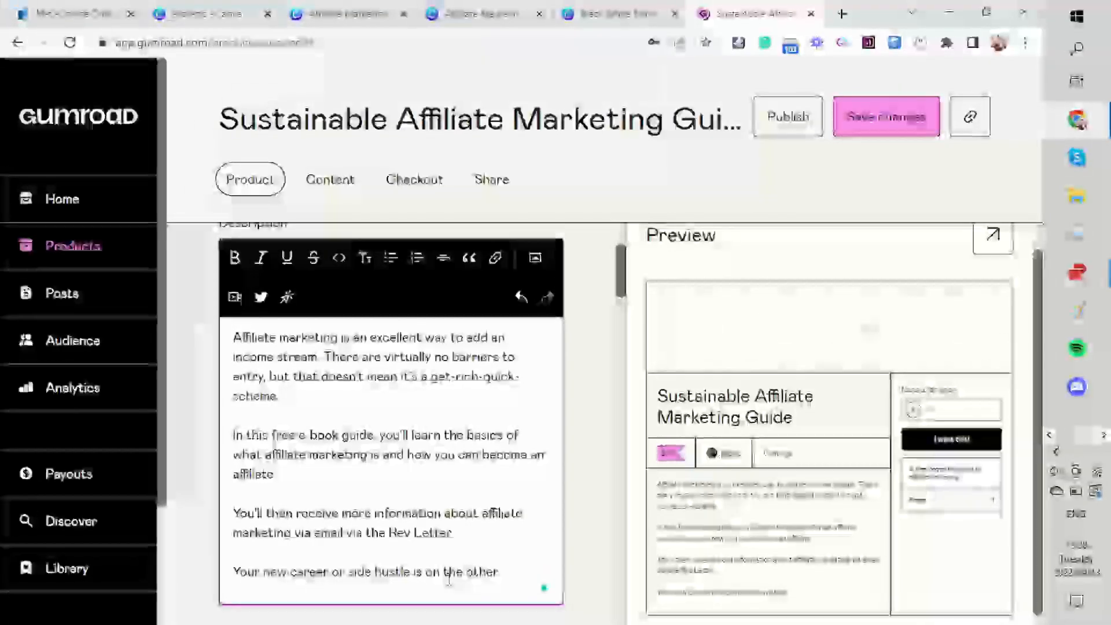
{"action": "key", "text": "BackSpace"}
{"action": "key", "text": "BackSpace"}
{"action": "key", "text": "BackSpace"}
{"action": "key", "text": "BackSpace"}
{"action": "key", "text": "BackSpace"}
{"action": "key", "text": "BackSpace"}
{"action": "key", "text": "BackSpace"}
{"action": "key", "text": "BackSpace"}
{"action": "key", "text": "BackSpace"}
{"action": "key", "text": "BackSpace"}
{"action": "key", "text": "BackSpace"}
{"action": "key", "text": "BackSpace"}
{"action": "key", "text": "BackSpace"}
{"action": "key", "text": "BackSpace"}
{"action": "key", "text": "BackSpace"}
{"action": "key", "text": "BackSpace"}
{"action": "key", "text": "BackSpace"}
{"action": "key", "text": "BackSpace"}
{"action": "key", "text": "BackSpace"}
{"action": "type", "text": "tle "}
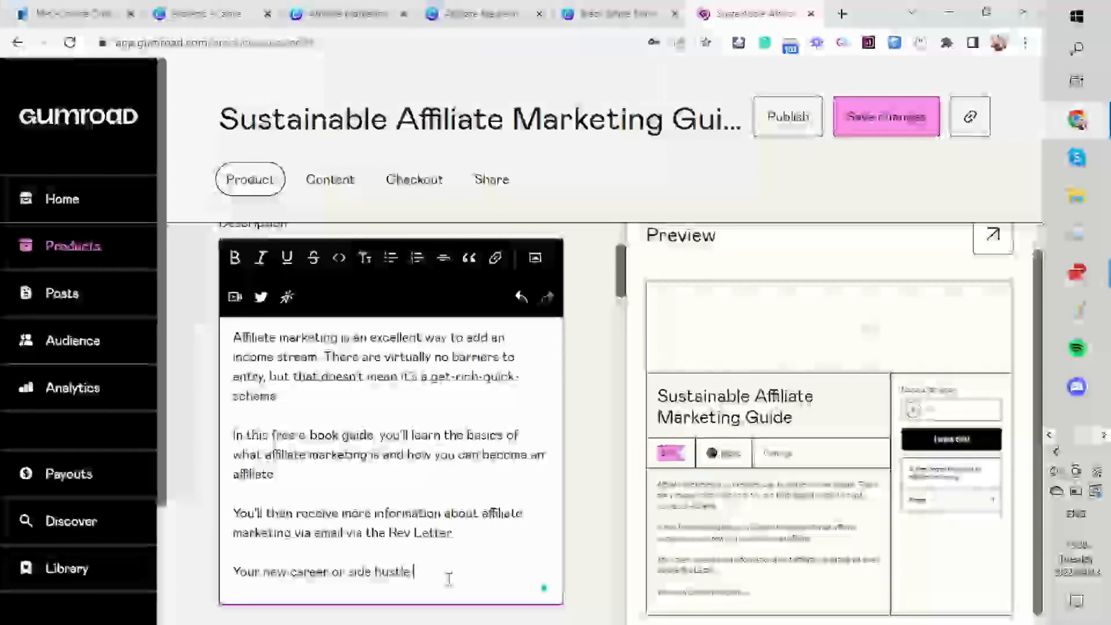
- Complete the last paragraph's first sentence as "Your new career or side hustle is waiting for you"
{"action": "type", "text": "is waiting for you"}
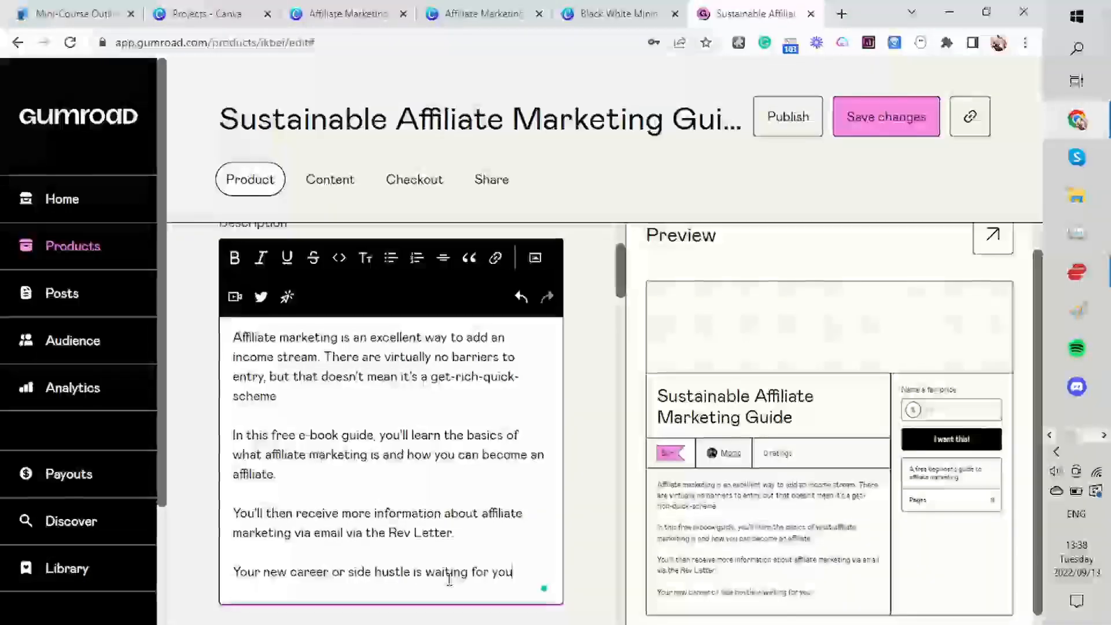
{"action": "type", "text": " - -"}
{"action": "key", "text": "BackSpace"}
{"action": "key", "text": "BackSpace"}
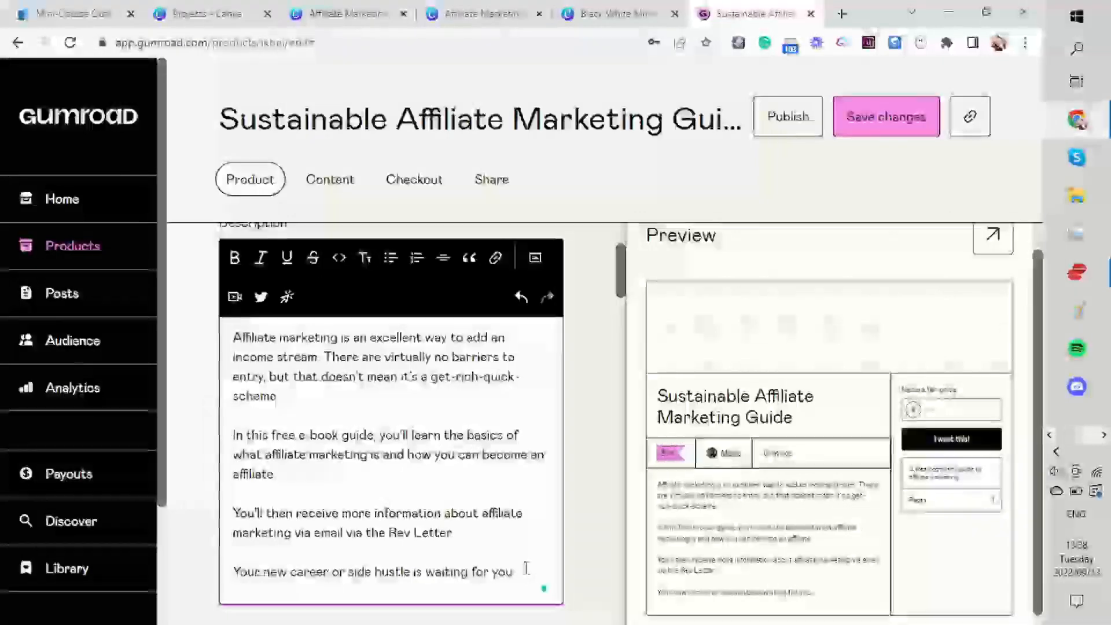
- Finish the last description paragraph with ". Give yourself the best possible start with this free guide."
{"action": "type", "text": ". Sta"}
{"action": "key", "text": "BackSpace"}
{"action": "key", "text": "BackSpace"}
{"action": "type", "text": "ive yoursel"}
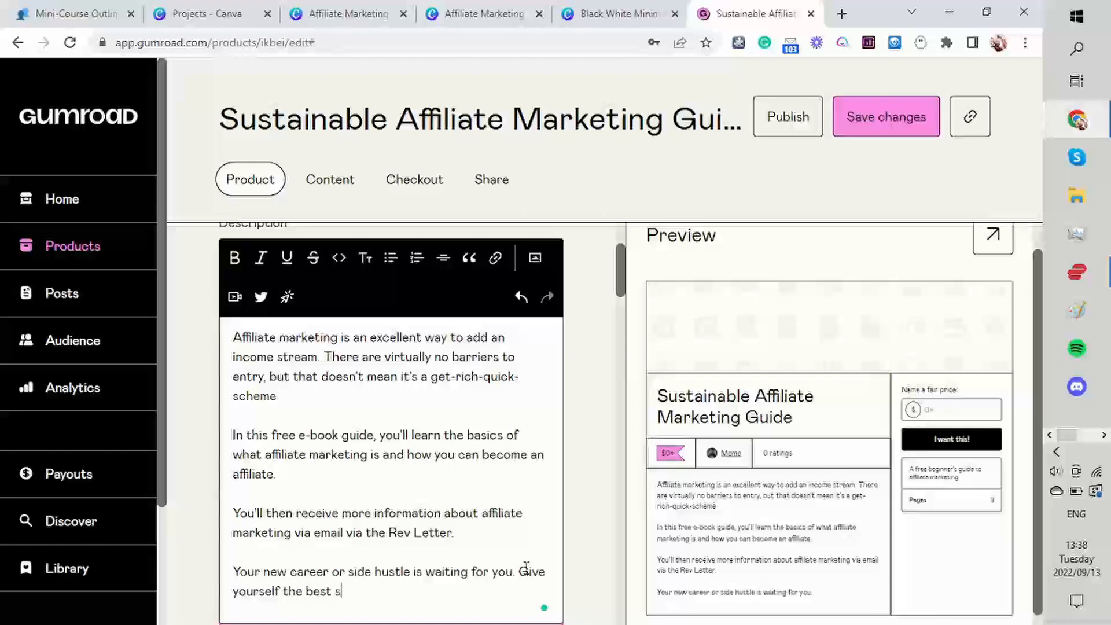
{"action": "type", "text": "f the best possible start with this fr"}
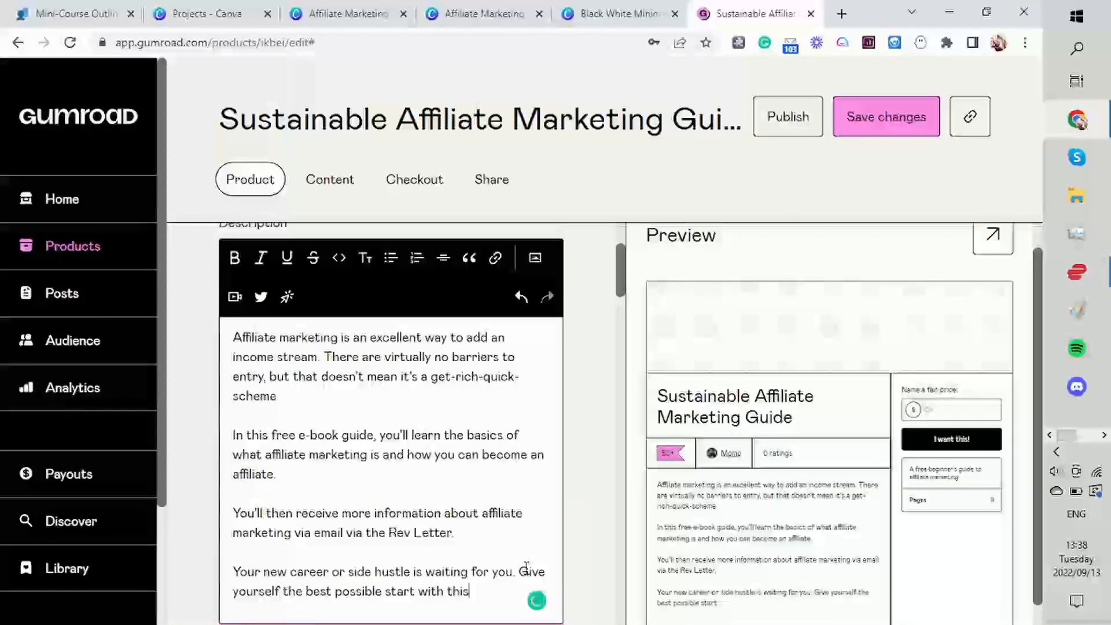
{"action": "type", "text": "ee qui"}
{"action": "key", "text": "BackSpace"}
{"action": "key", "text": "BackSpace"}
{"action": "key", "text": "BackSpace"}
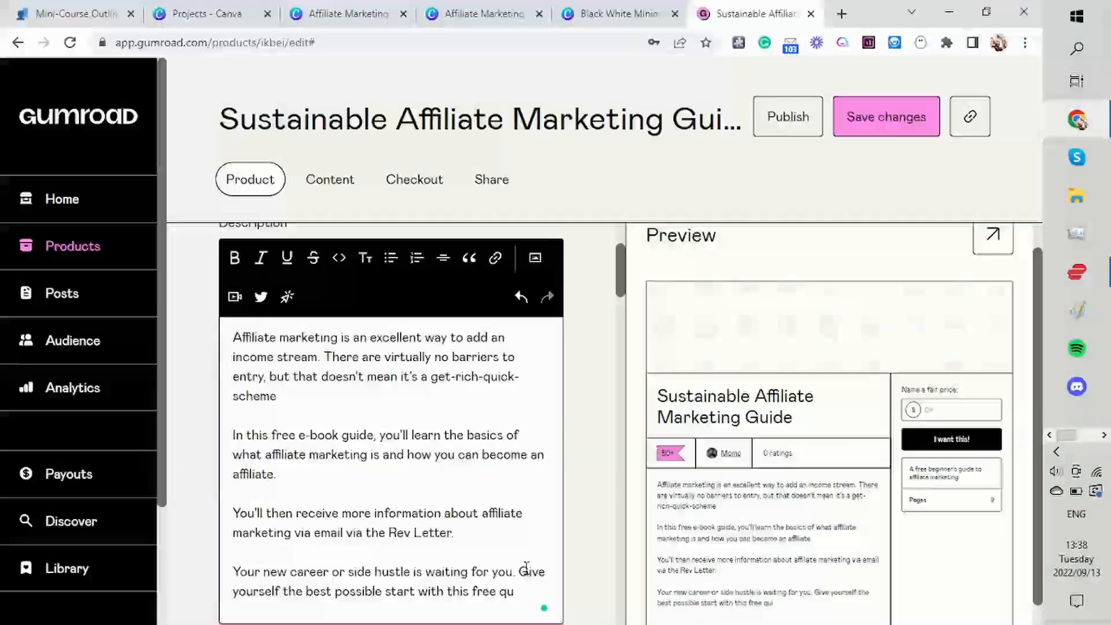
{"action": "type", "text": "guide."}
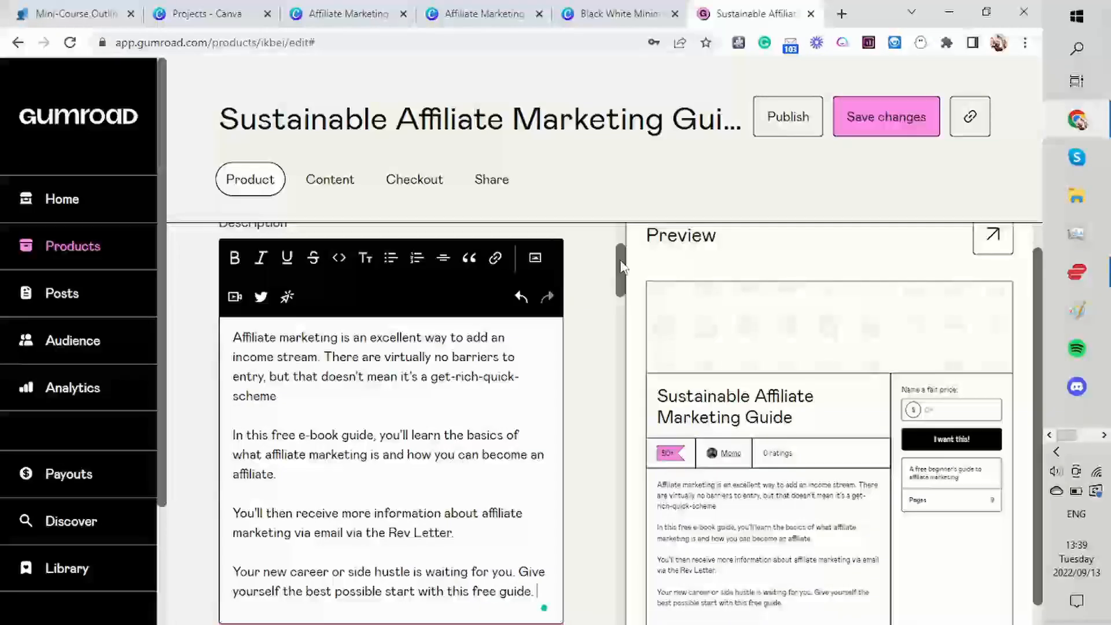
- Review the product's uploaded content and its checkout settings
{"action": "mouse_move", "coordinate": [621, 253]}
{"action": "left_mouse_down"}
{"action": "mouse_move", "coordinate": [619, 582]}
{"action": "mouse_move", "coordinate": [622, 249]}
{"action": "left_mouse_up"}
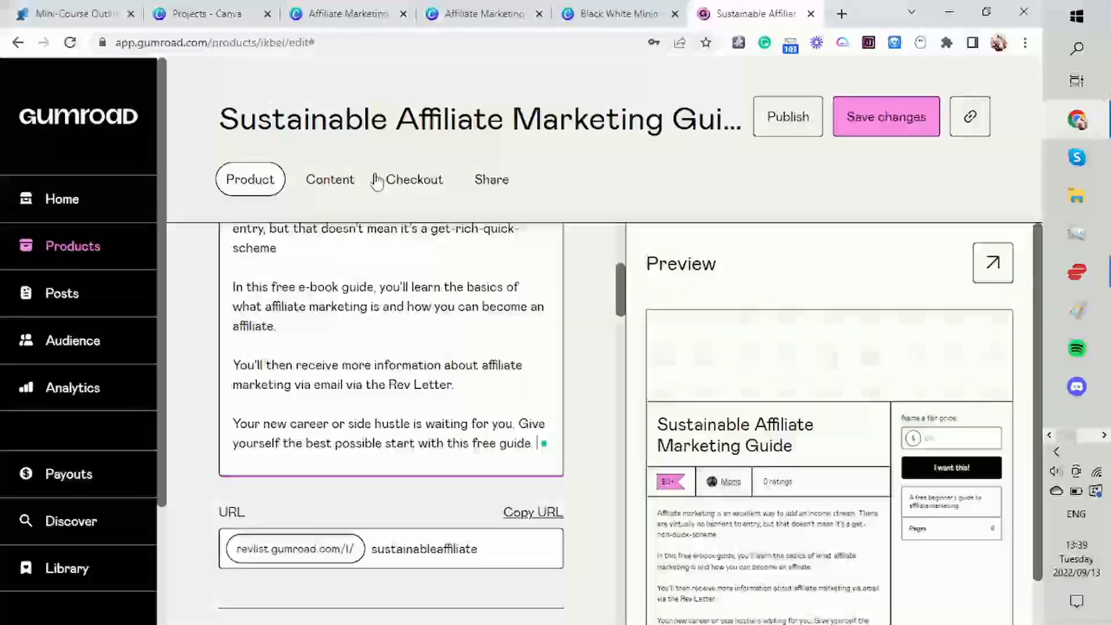
{"action": "left_click", "coordinate": [353, 181]}
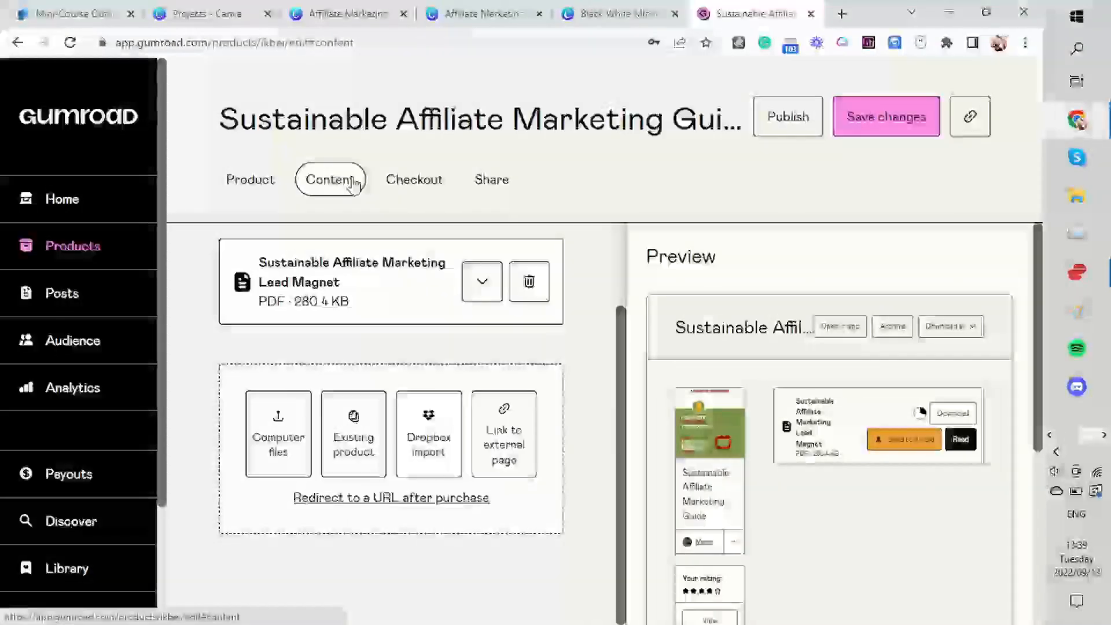
{"action": "left_click", "coordinate": [408, 190]}
{"action": "left_click_drag", "start_coordinate": [622, 307], "coordinate": [619, 219]}
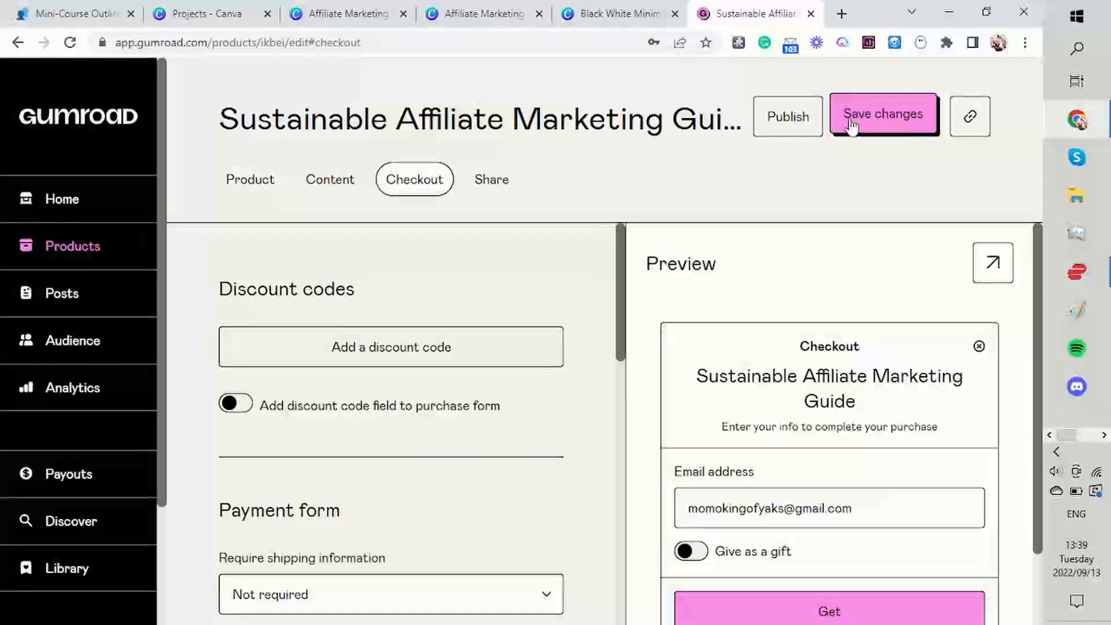
- Save the product changes and publish the Sustainable Affiliate Marketing Guide
{"action": "left_click", "coordinate": [489, 179]}
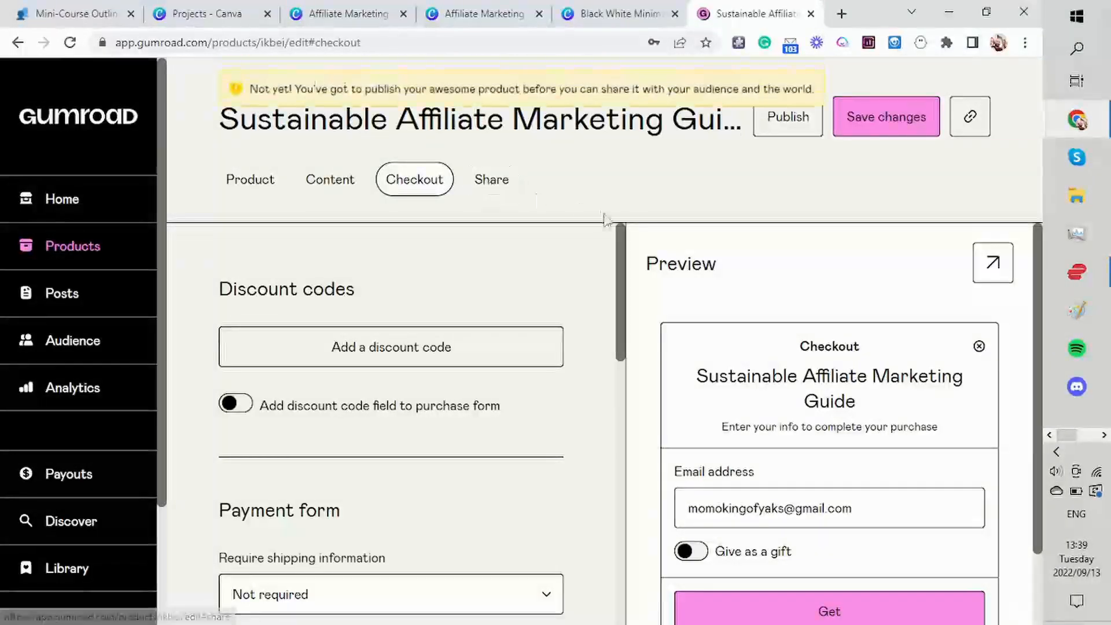
{"action": "left_click", "coordinate": [879, 126]}
{"action": "left_click", "coordinate": [767, 132]}
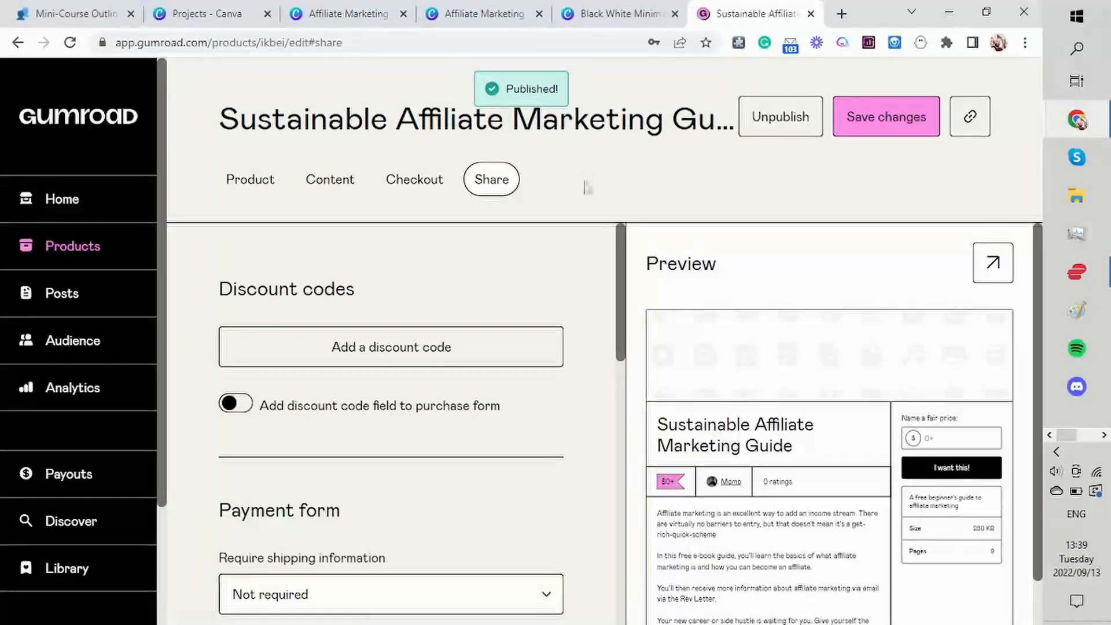
- Look over the published product's share options and the full preview of its page
{"action": "scroll", "coordinate": [618, 303], "scroll_direction": "down", "scroll_amount": 3}
{"action": "mouse_move", "coordinate": [619, 300]}
{"action": "left_mouse_down"}
{"action": "mouse_move", "coordinate": [617, 277]}
{"action": "mouse_move", "coordinate": [615, 555]}
{"action": "mouse_move", "coordinate": [617, 293]}
{"action": "left_mouse_up"}
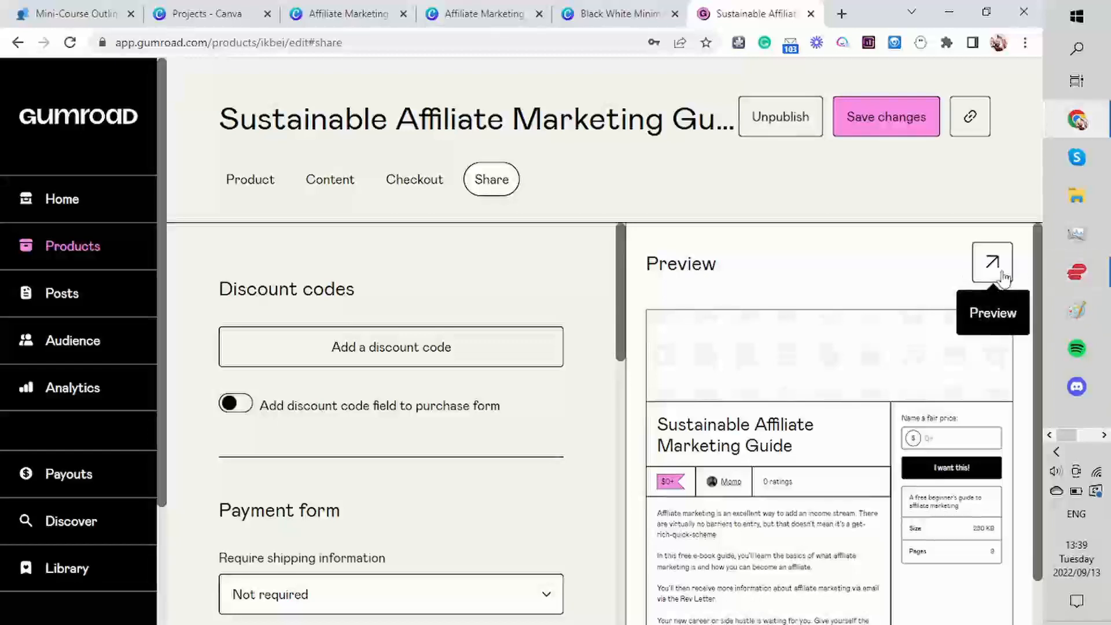
{"action": "left_click_drag", "start_coordinate": [1037, 277], "coordinate": [1020, 189]}
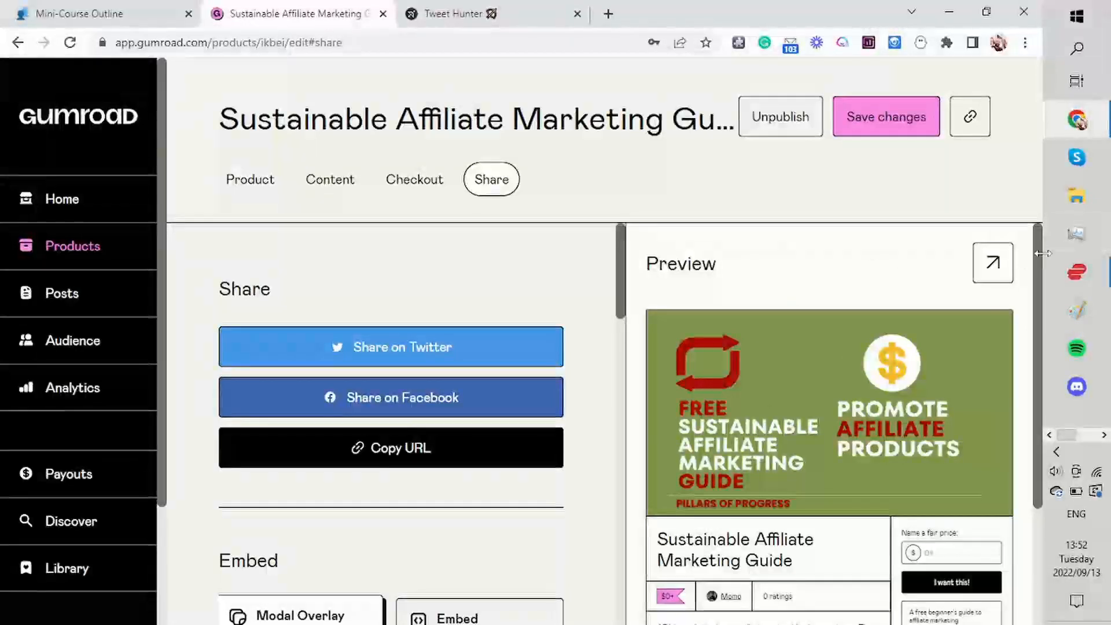
{"action": "left_click_drag", "start_coordinate": [1040, 256], "coordinate": [1042, 266]}
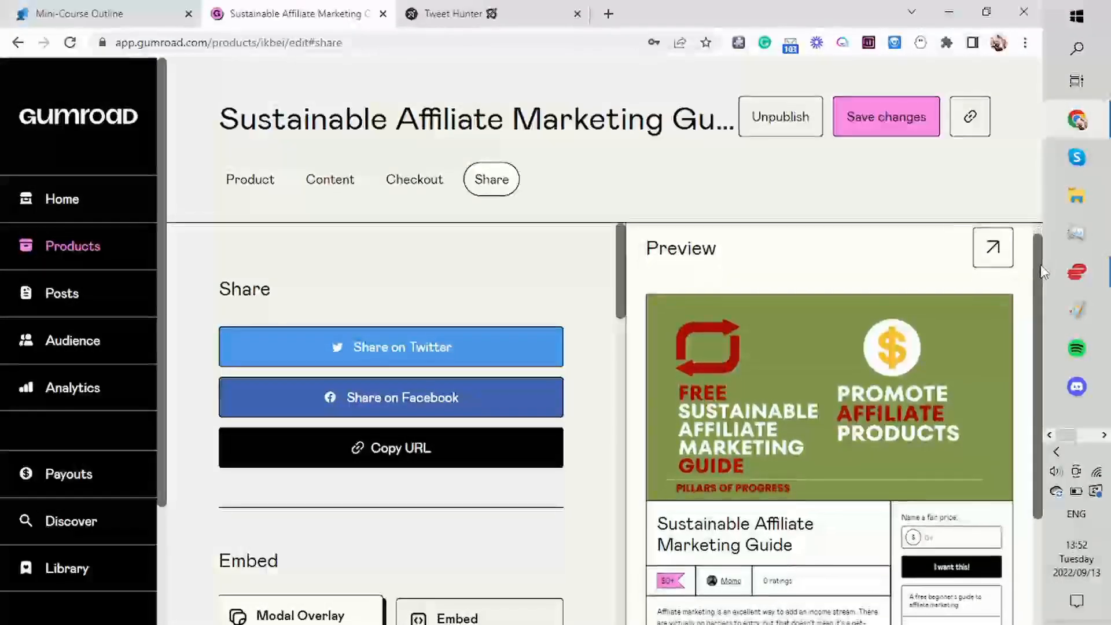
{"action": "left_click_drag", "start_coordinate": [1042, 272], "coordinate": [1040, 362]}
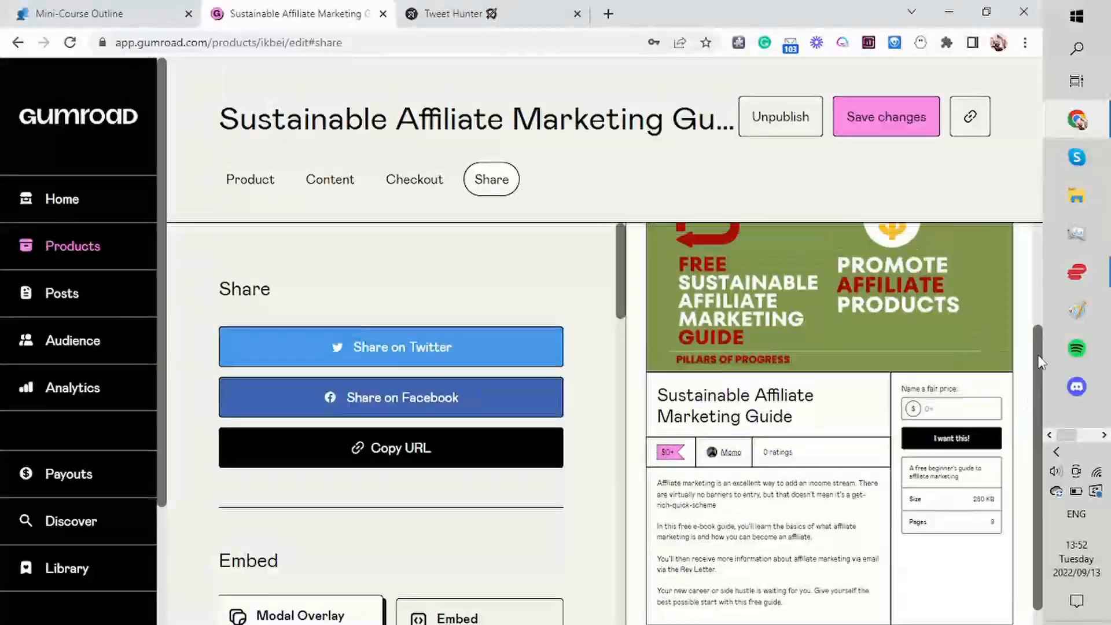
{"action": "left_click_drag", "start_coordinate": [1045, 354], "coordinate": [1043, 279]}
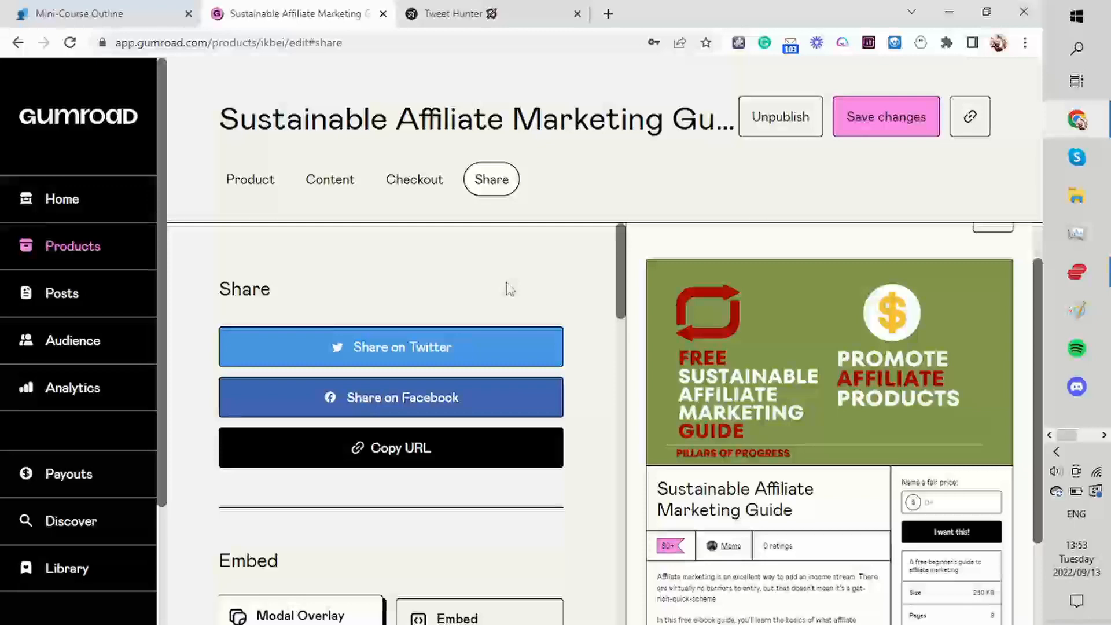
- Copy the product's URL for sharing and switch to the tweet composer in Tweet Hunter
{"action": "left_click", "coordinate": [371, 458]}
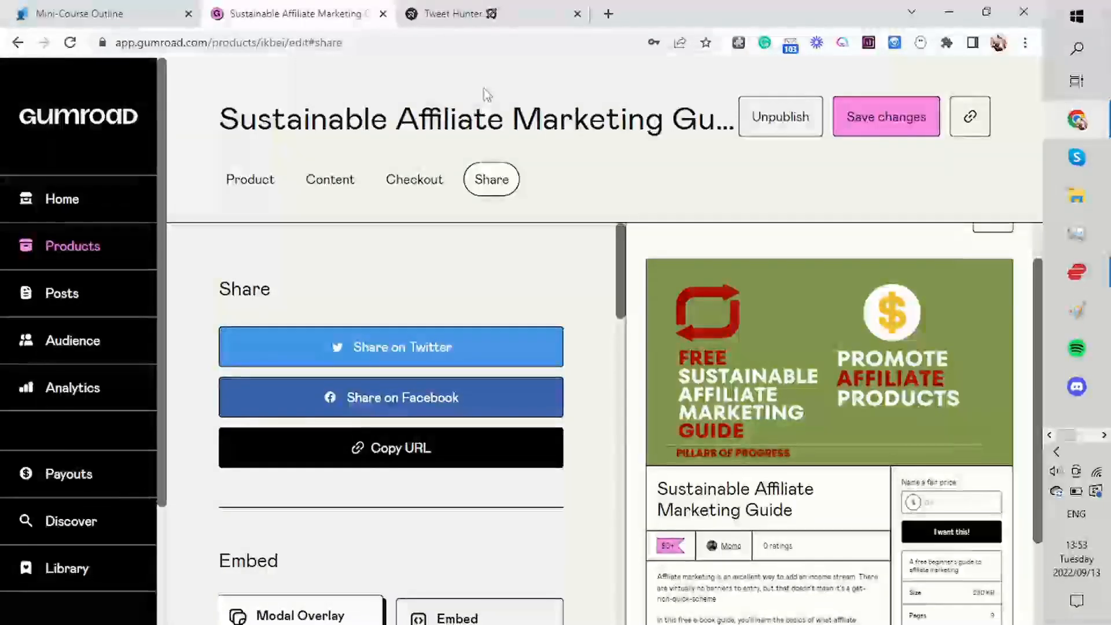
{"action": "left_click", "coordinate": [608, 14]}
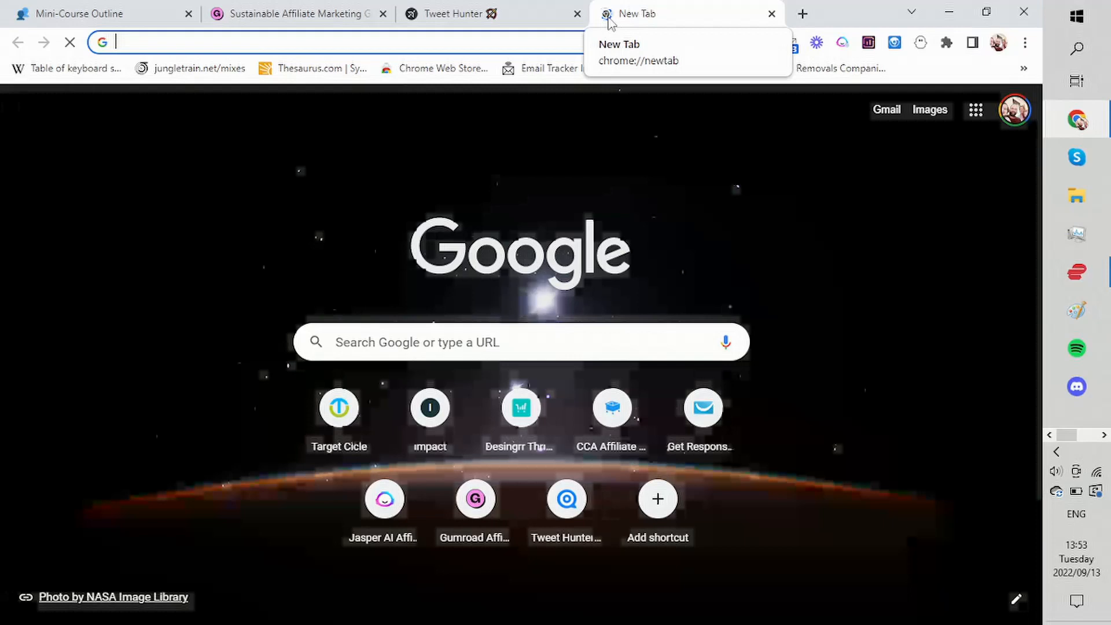
{"action": "key", "text": "ctrl+shift+Tab"}
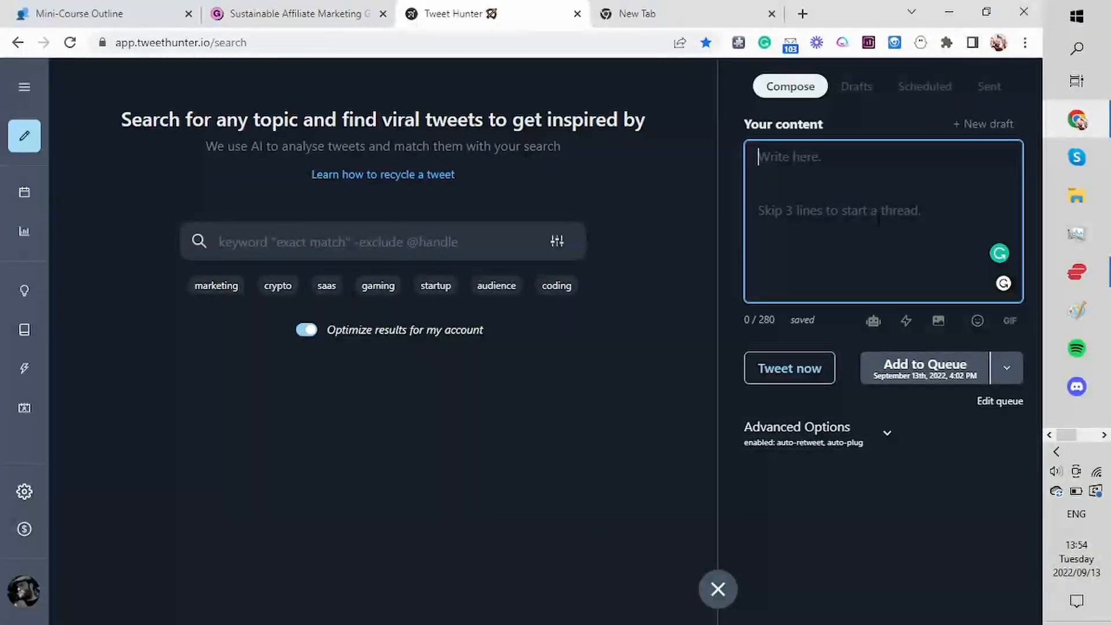
{"action": "type", "text": "Affiliate"}
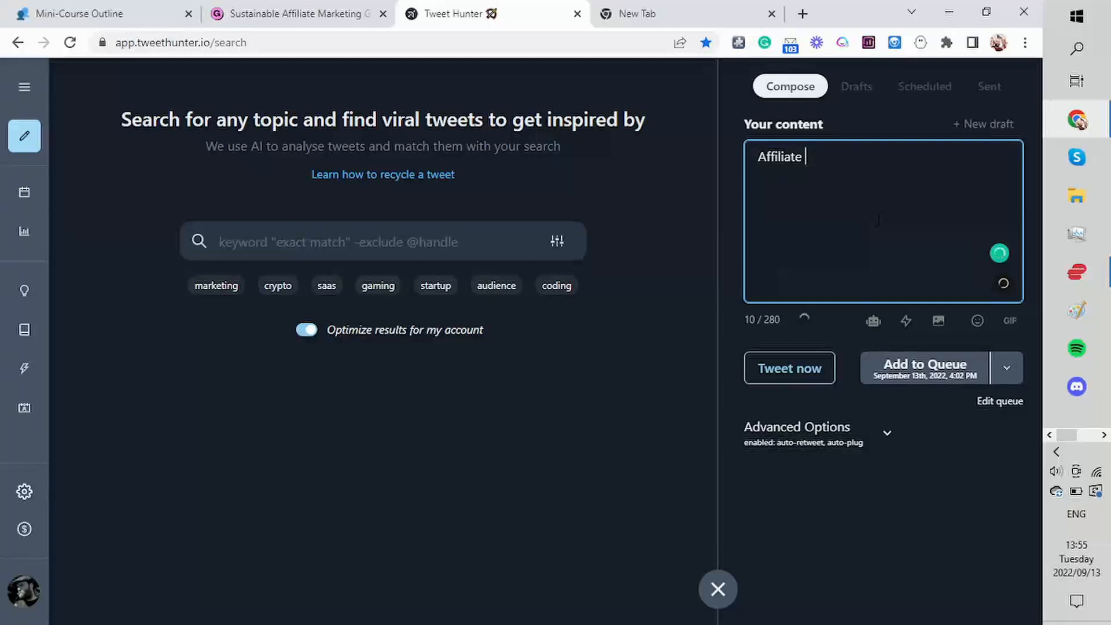
{"action": "key", "text": "BackSpace"}
{"action": "key", "text": "BackSpace"}
{"action": "key", "text": "BackSpace"}
{"action": "key", "text": "BackSpace"}
{"action": "key", "text": "BackSpace"}
{"action": "key", "text": "BackSpace"}
{"action": "key", "text": "BackSpace"}
{"action": "key", "text": "BackSpace"}
{"action": "key", "text": "BackSpace"}
{"action": "key", "text": "BackSpace"}
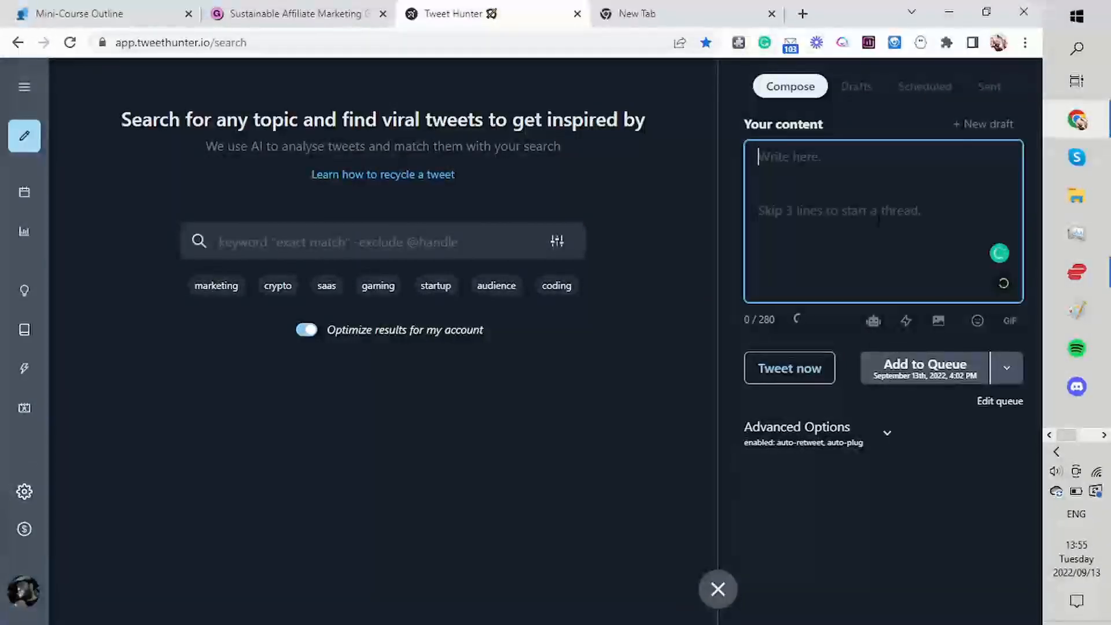
- Write the tweet lines "Unpopular opinion" and "Affiliate marketing isn't easy" with a blank line between them, correcting the spelling of "isn't"
{"action": "type", "text": "Unpopular opinion"}
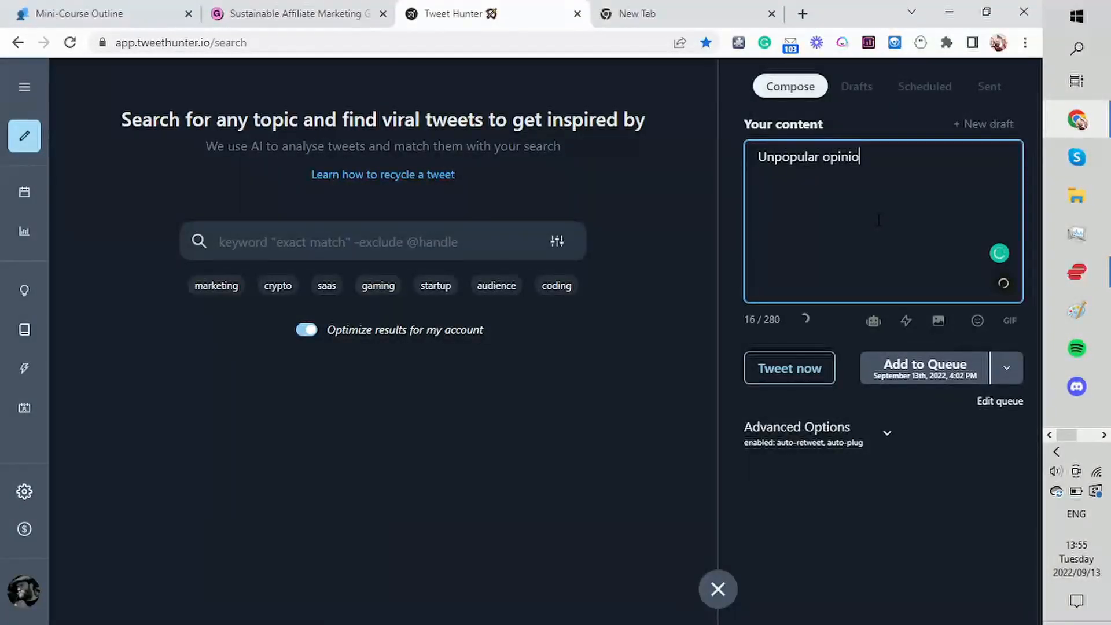
{"action": "key", "text": "Return"}
{"action": "key", "text": "Return"}
{"action": "type", "text": "Affiliate ma"}
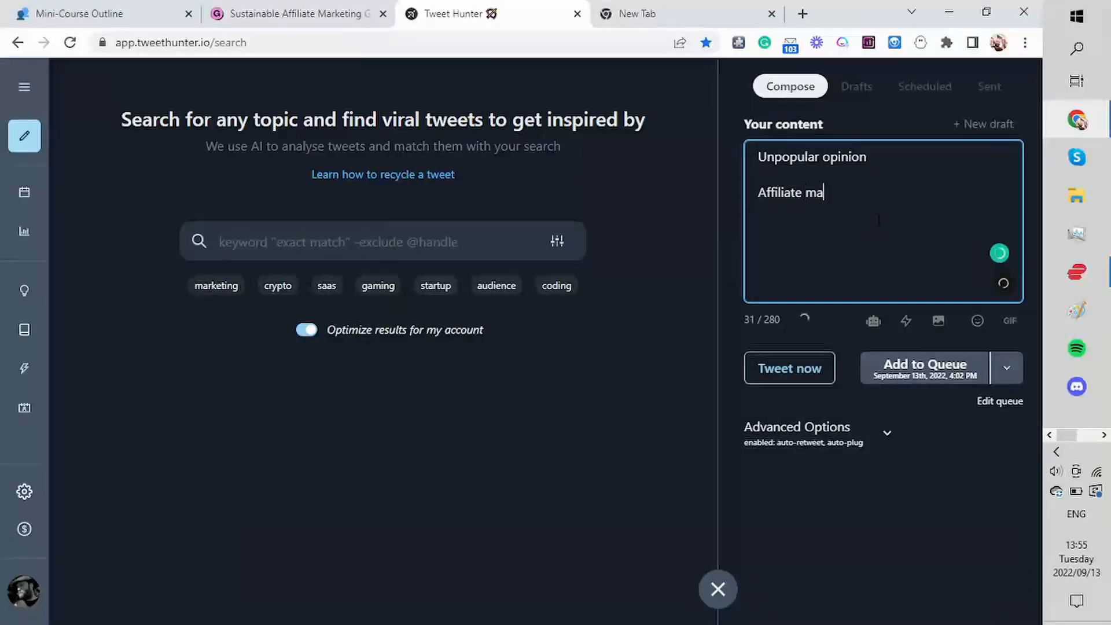
{"action": "type", "text": "rketing isn'y easy"}
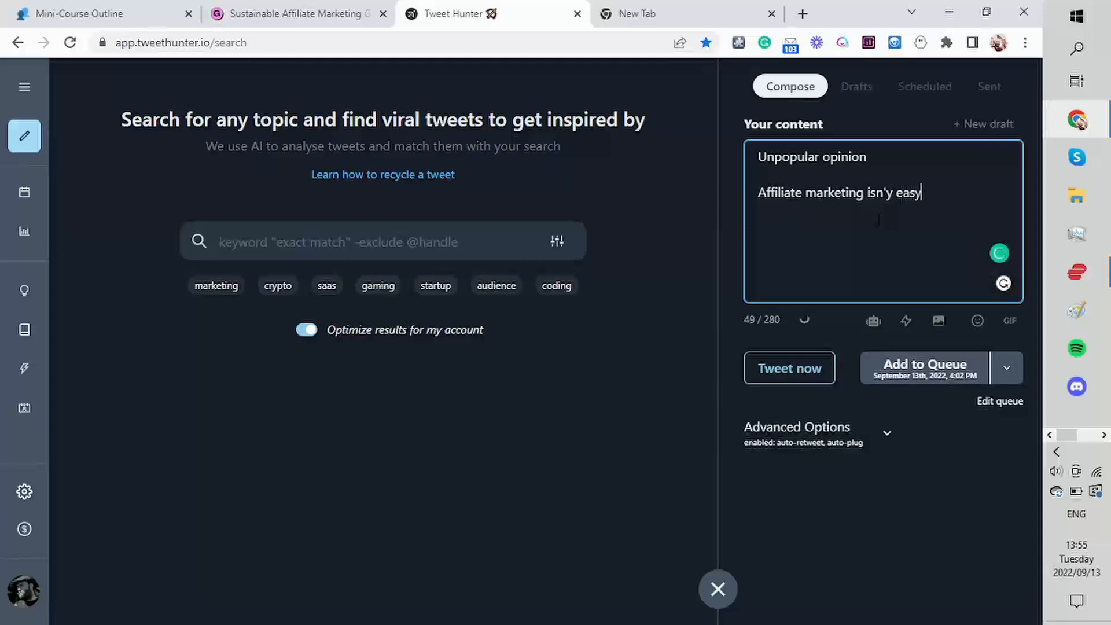
{"action": "key", "text": "Return"}
{"action": "key", "text": "Return"}
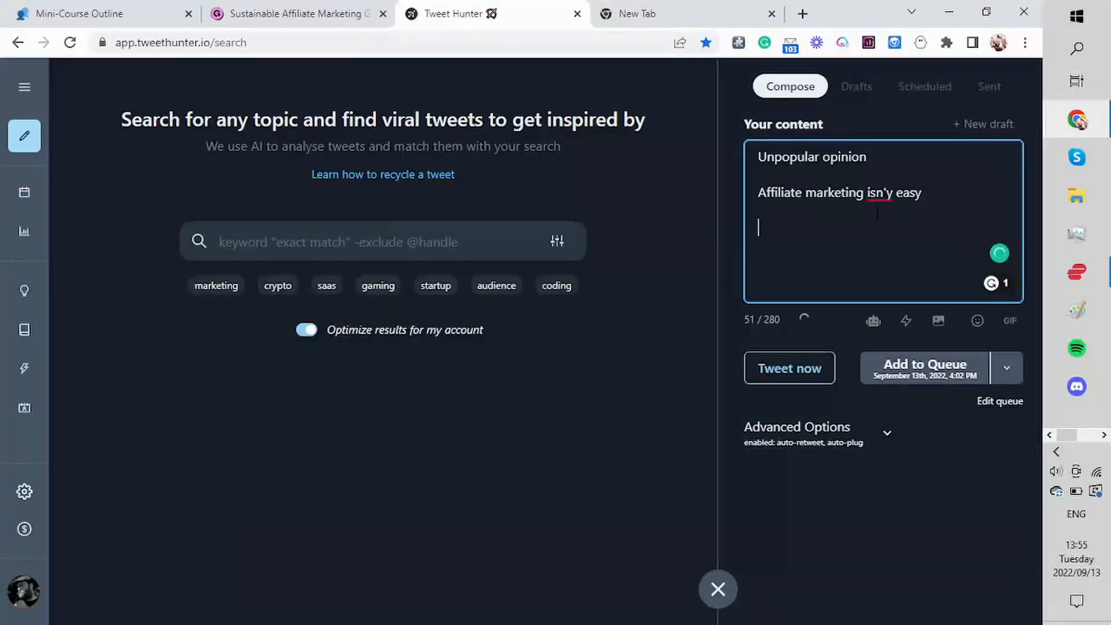
{"action": "mouse_move", "coordinate": [881, 194]}
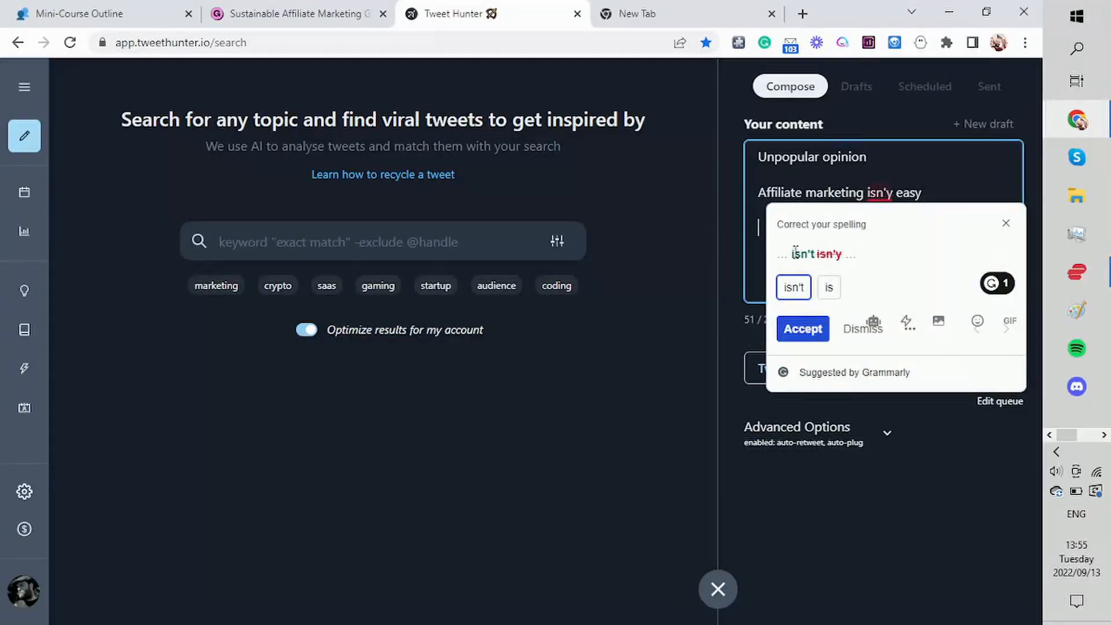
{"action": "left_click", "coordinate": [802, 329]}
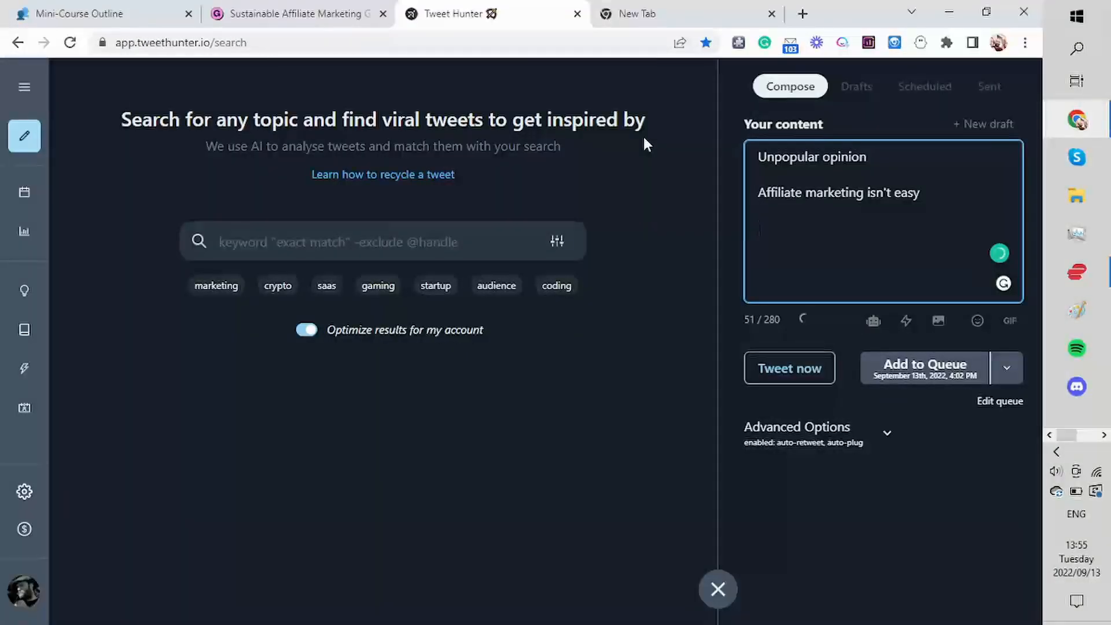
{"action": "type", "text": "It's"}
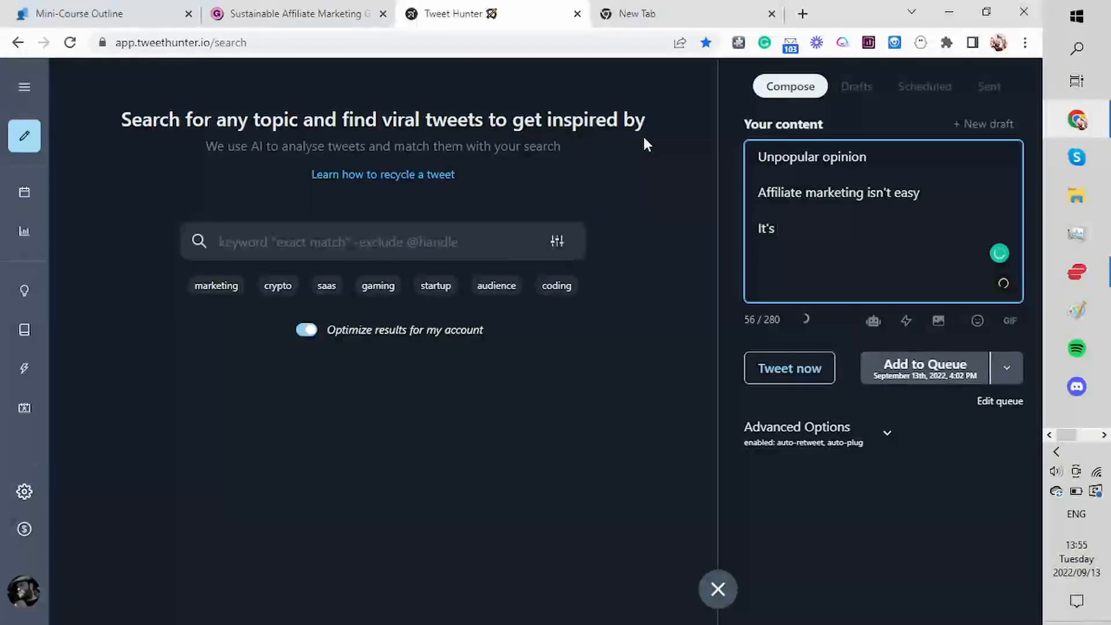
{"action": "key", "text": "BackSpace"}
{"action": "key", "text": "BackSpace"}
{"action": "key", "text": "BackSpace"}
{"action": "key", "text": "BackSpace"}
{"action": "key", "text": "BackSpace"}
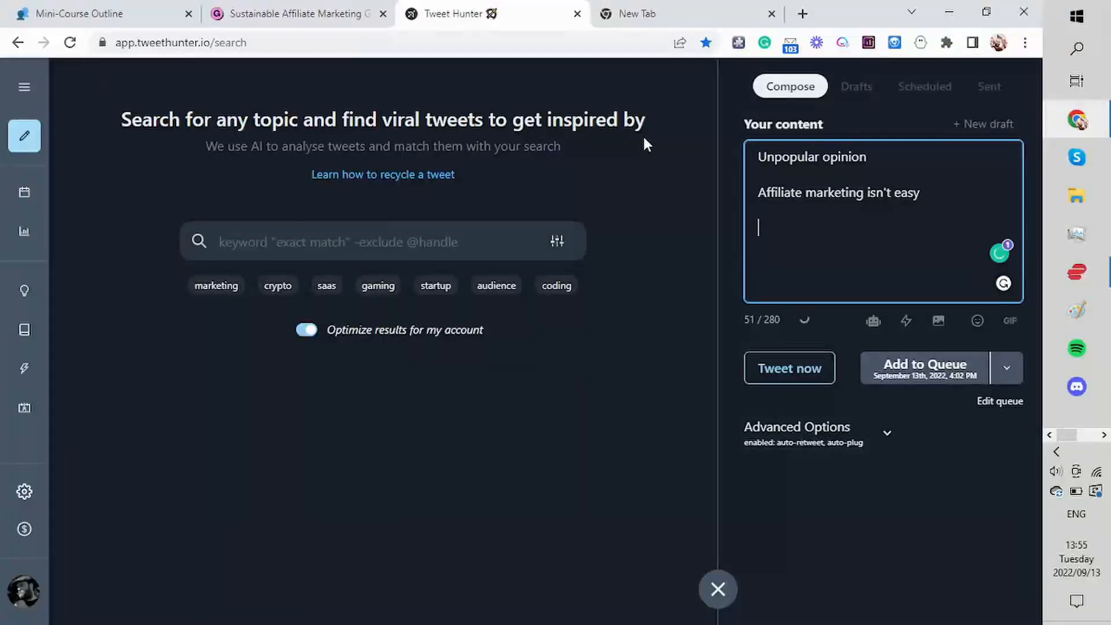
- Add the tweet line "Anyone who states it is = acting in bad faith" and start a new paragraph below it
{"action": "type", "text": "You"}
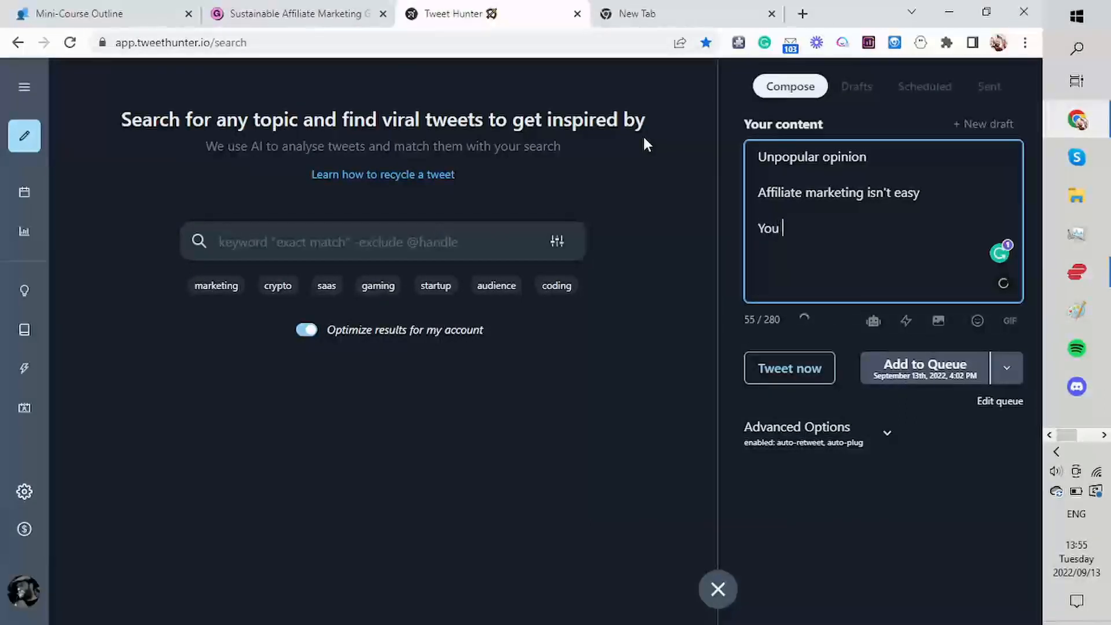
{"action": "key", "text": "BackSpace"}
{"action": "key", "text": "BackSpace"}
{"action": "key", "text": "BackSpace"}
{"action": "type", "text": "Anyone who states it is = act"}
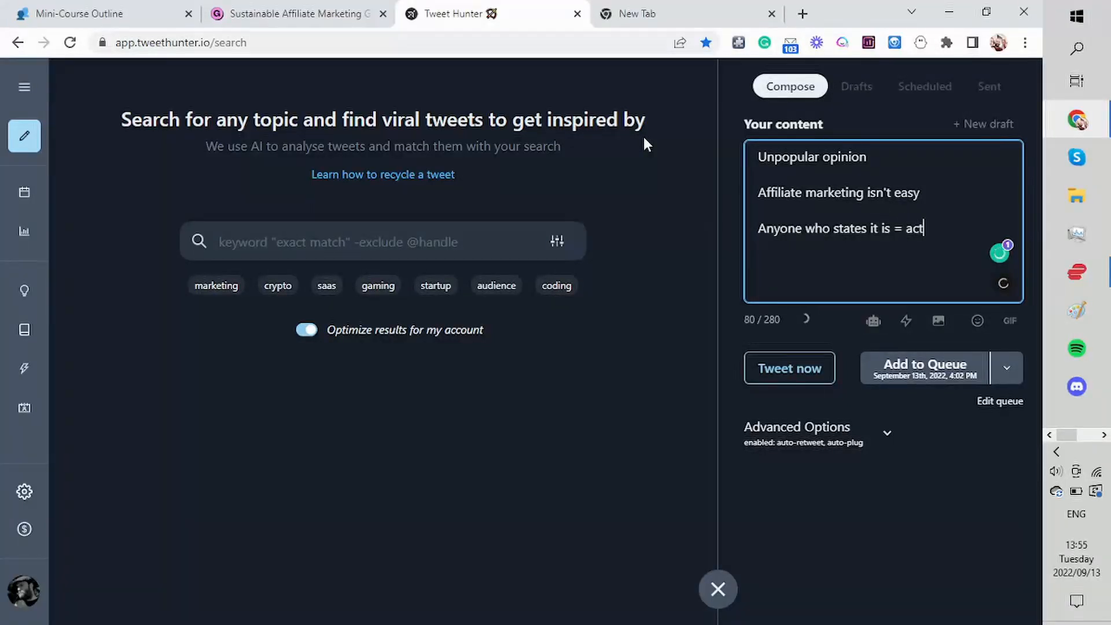
{"action": "type", "text": "ad faith"}
{"action": "key", "text": "Return"}
{"action": "key", "text": "Return"}
- Write the line "I've put together a straightforward free guide for beginners", accepting the suggested correction to "beginners", and leave a blank line below
{"action": "type", "text": "I've "}
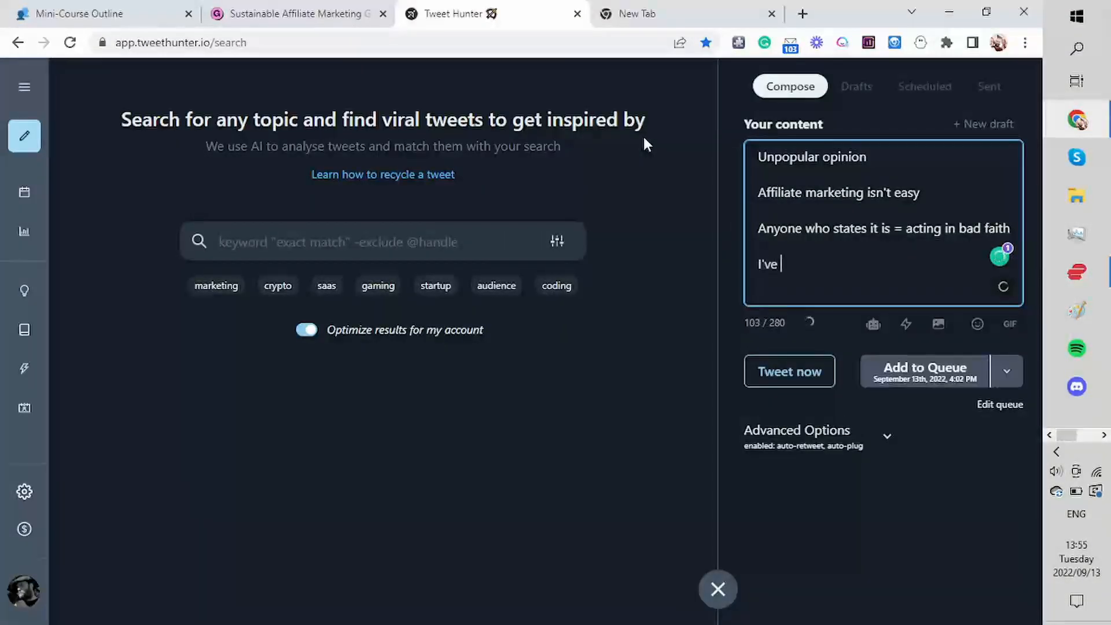
{"action": "type", "text": "put together"}
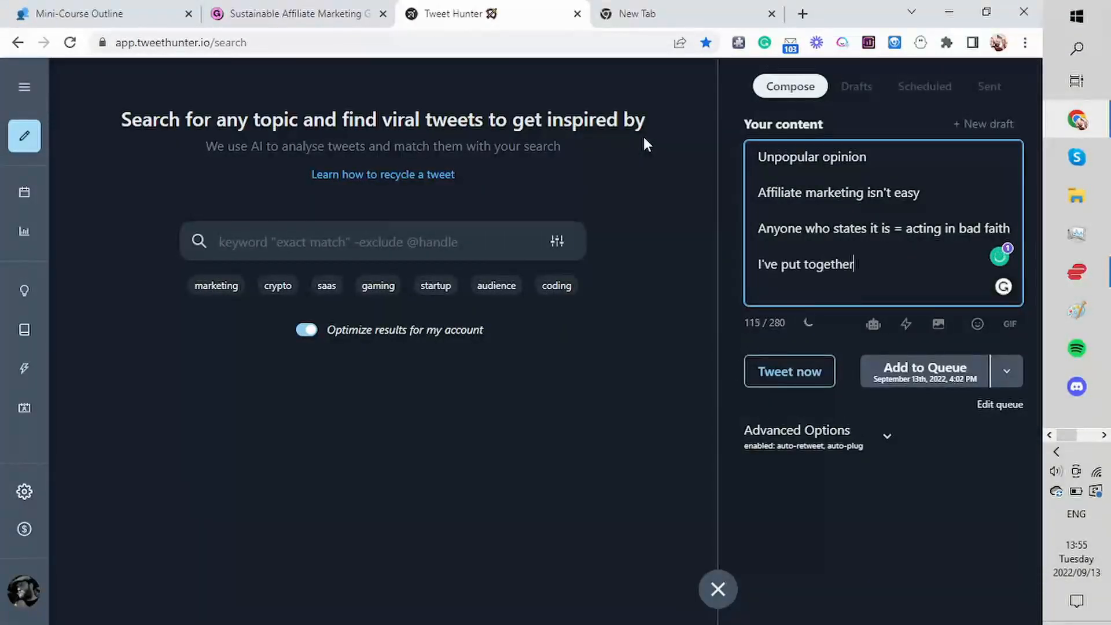
{"action": "type", "text": " a straightforward"}
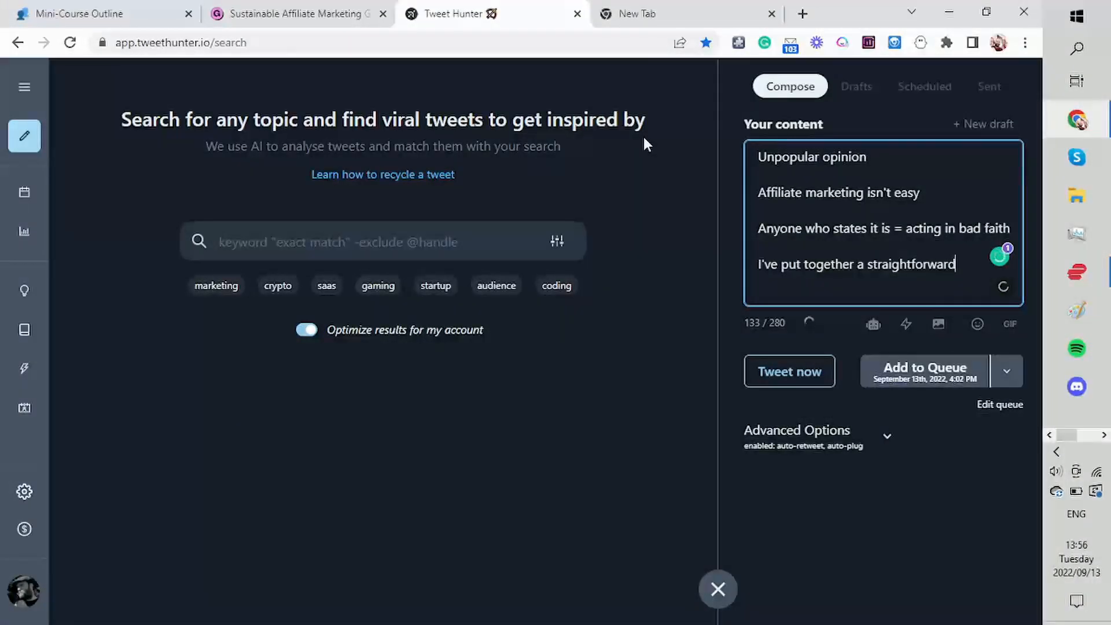
{"action": "type", "text": ",free guide "}
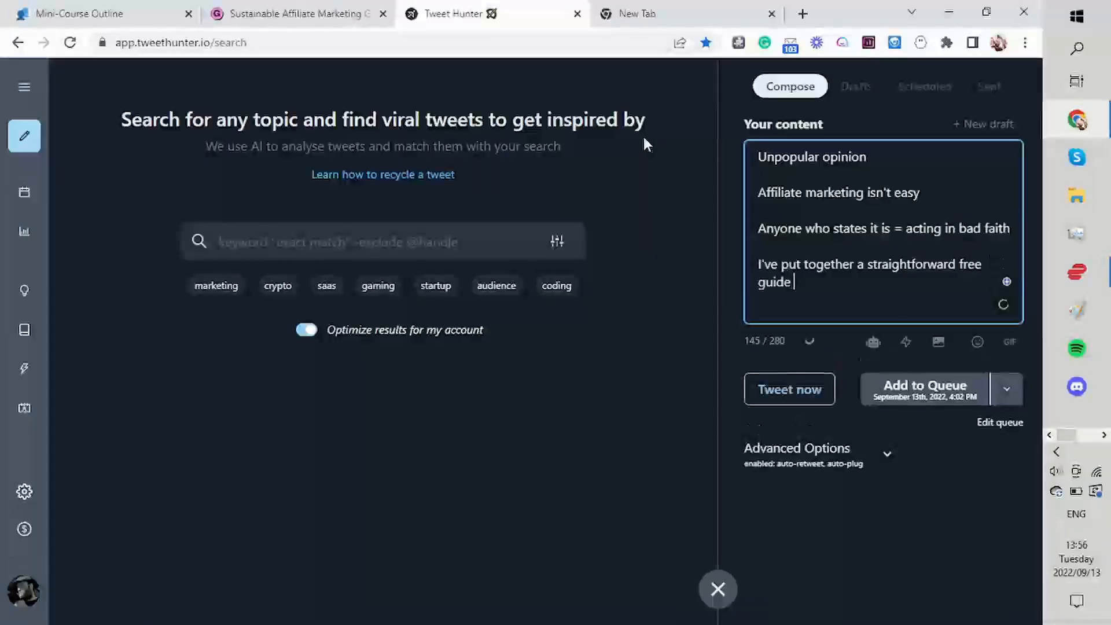
{"action": "type", "text": "for be"}
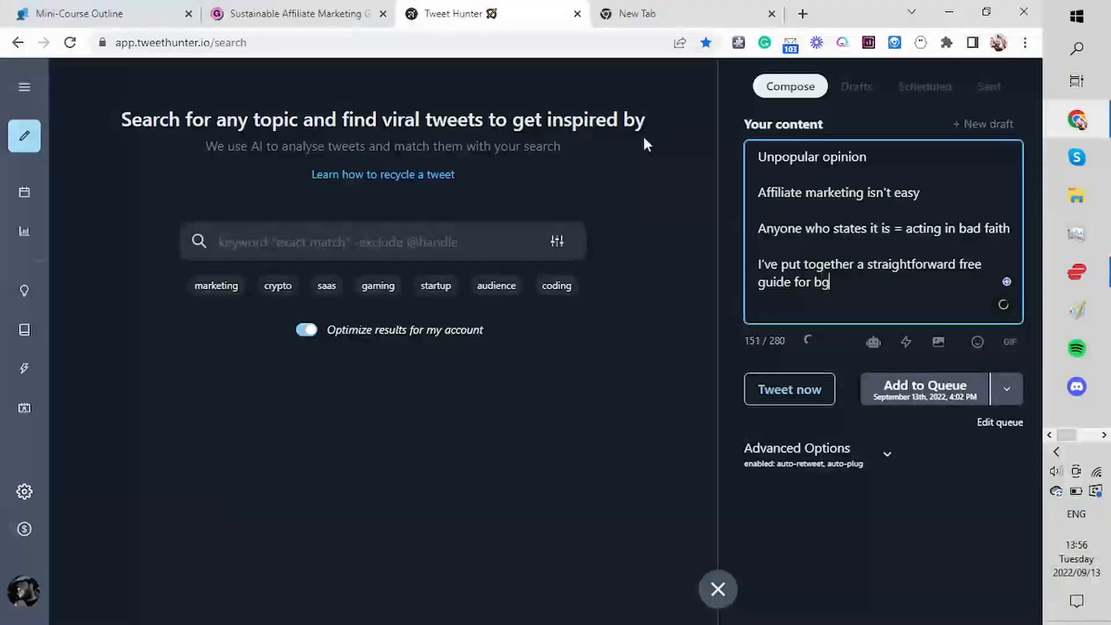
{"action": "key", "text": "BackSpace"}
{"action": "key", "text": "BackSpace"}
{"action": "type", "text": "beginner's"}
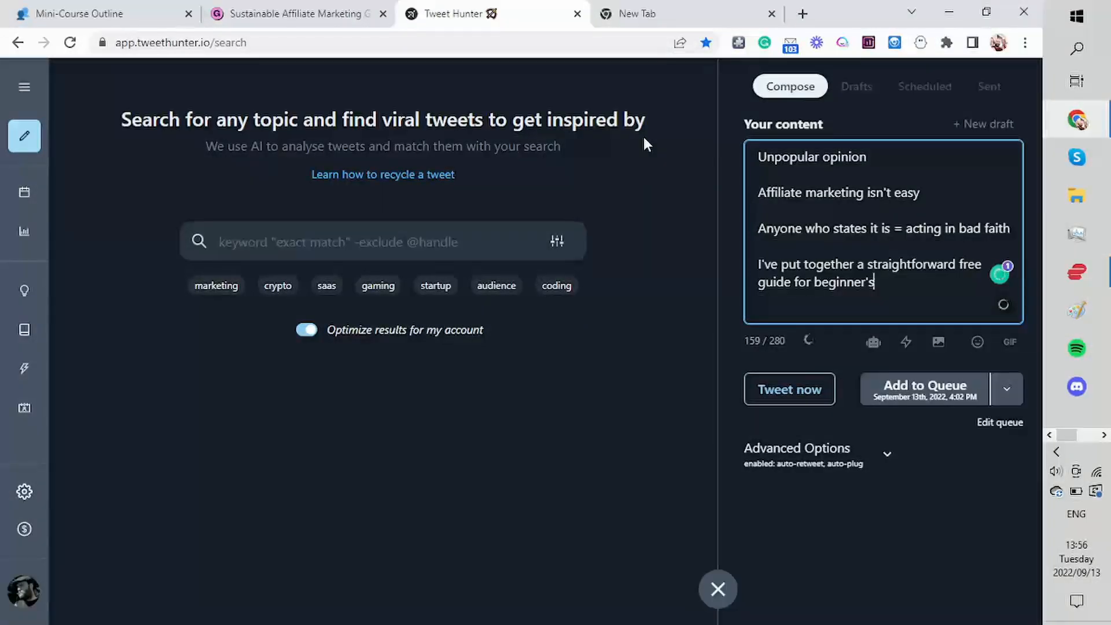
{"action": "key", "text": "Return"}
{"action": "key", "text": "Return"}
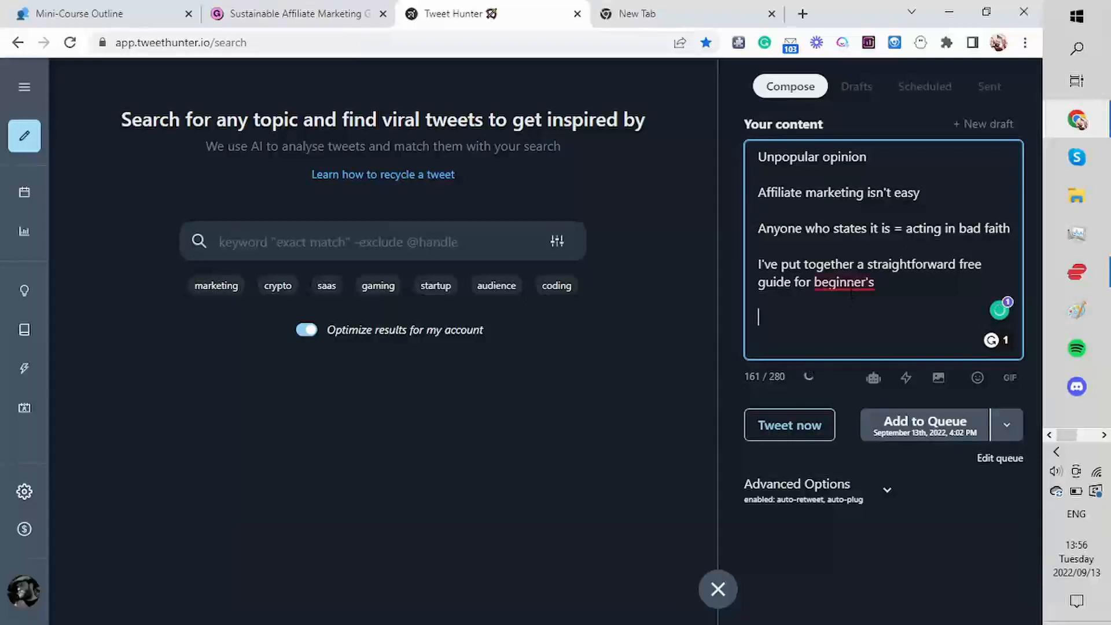
{"action": "mouse_move", "coordinate": [851, 294]}
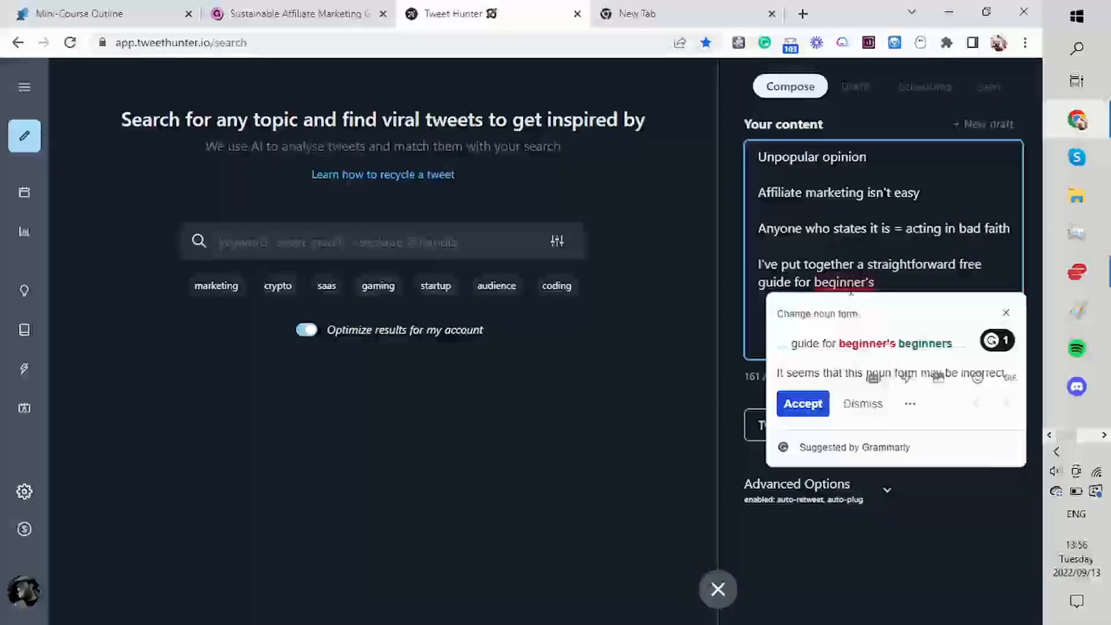
{"action": "left_click", "coordinate": [794, 407]}
- Start a closing line reading "Free for the" and remove the word "free" from the guide line
{"action": "type", "text": "Free"}
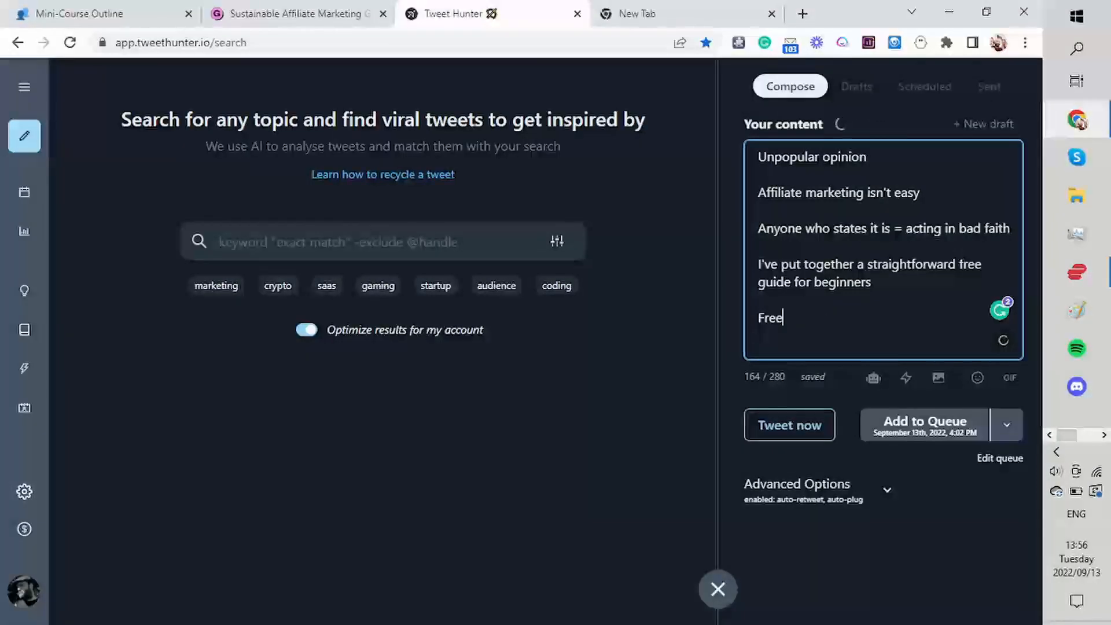
{"action": "double_click", "coordinate": [987, 265]}
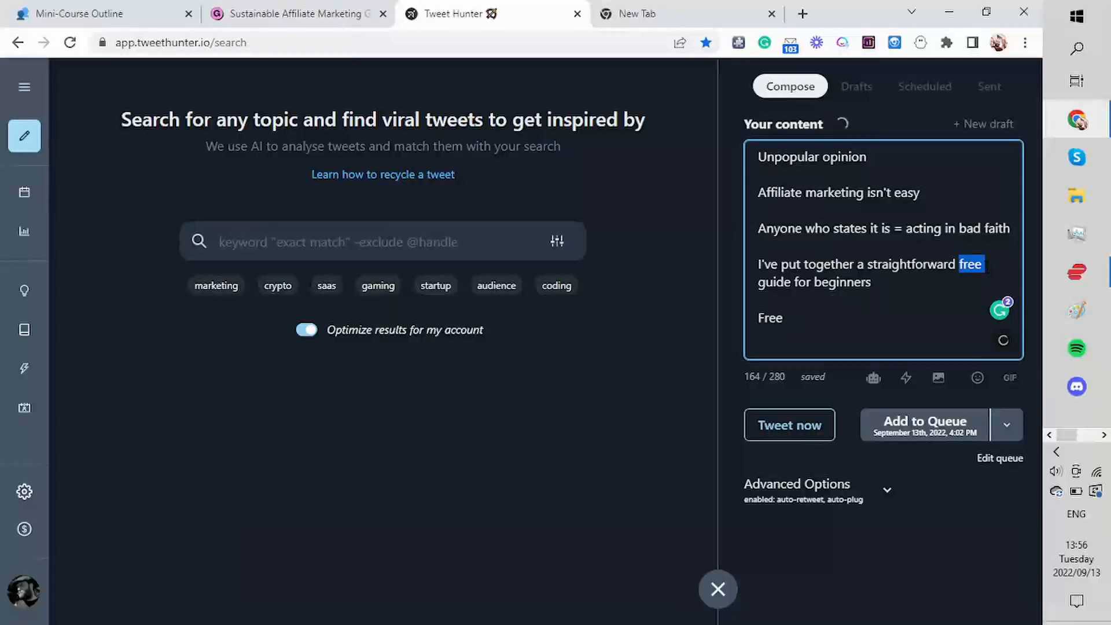
{"action": "left_click", "coordinate": [985, 265]}
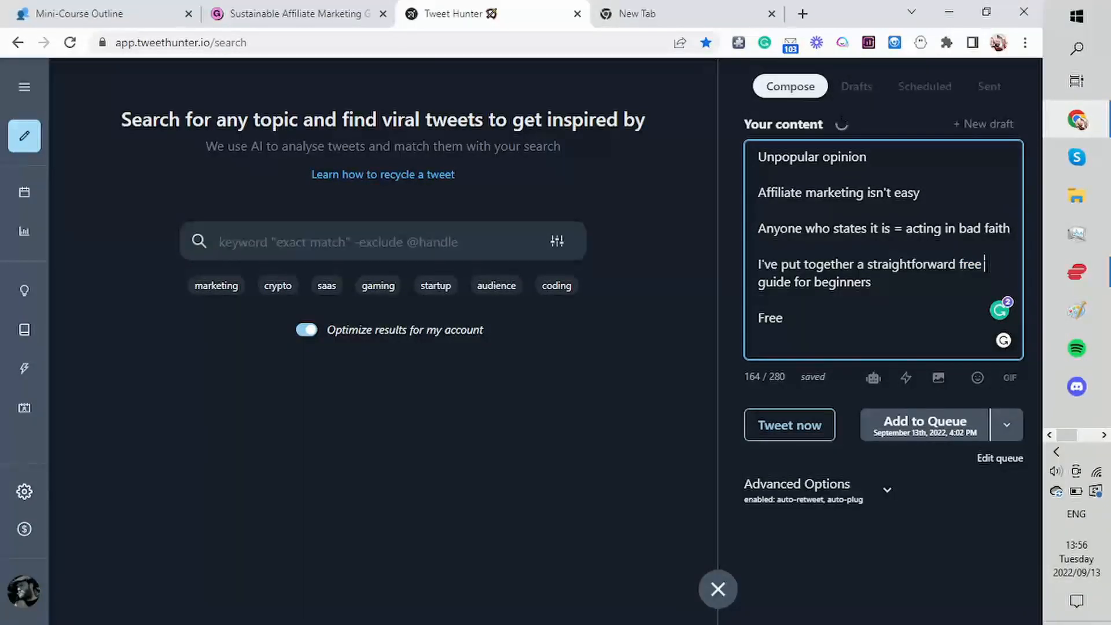
{"action": "key", "text": "Delete"}
{"action": "key", "text": "BackSpace"}
{"action": "key", "text": "BackSpace"}
{"action": "key", "text": "BackSpace"}
{"action": "key", "text": "BackSpace"}
{"action": "key", "text": "BackSpace"}
{"action": "type", "text": "g"}
{"action": "key", "text": "Down"}
{"action": "key", "text": "Down"}
{"action": "key", "text": "Down"}
{"action": "type", "text": "for the"}
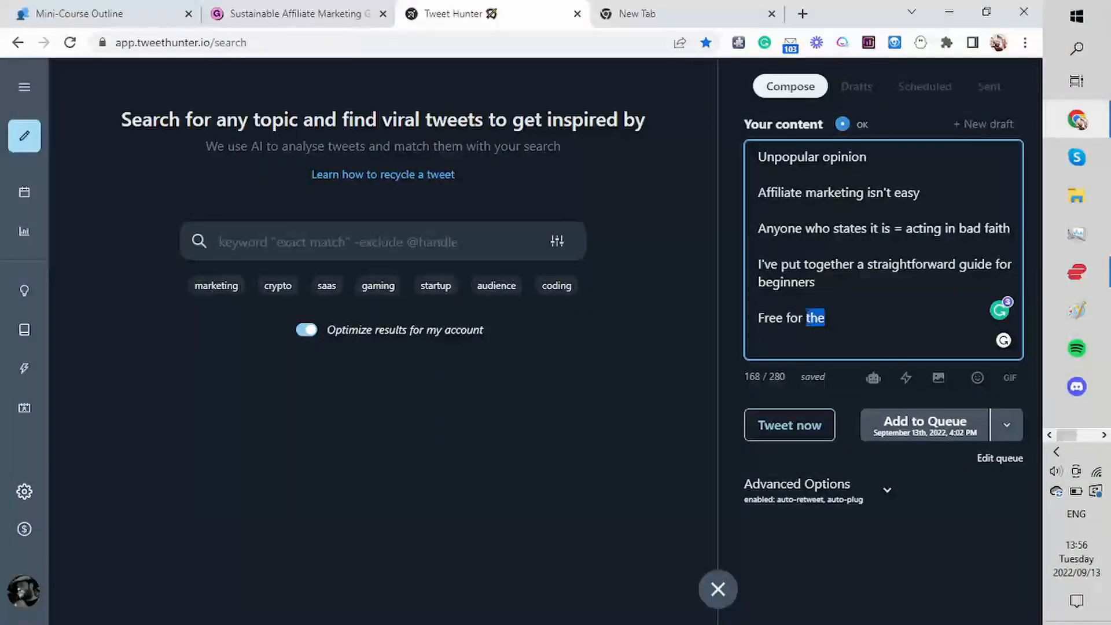
- Replace the guide and "Free for the" lines with the wording "You can get a", then erase that wording too
{"action": "key", "text": "shift+Home"}
{"action": "key", "text": "shift+Up"}
{"action": "key", "text": "shift+Up"}
{"action": "key", "text": "shift+Up"}
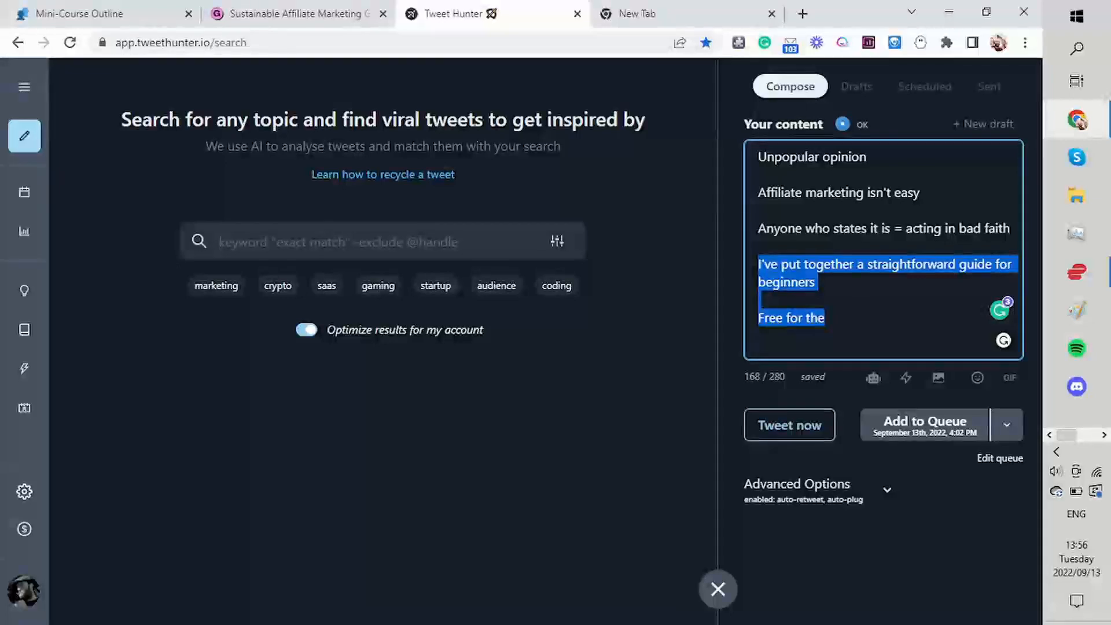
{"action": "type", "text": "You can get a"}
{"action": "key", "text": "BackSpace"}
{"action": "key", "text": "BackSpace"}
{"action": "key", "text": "BackSpace"}
{"action": "key", "text": "BackSpace"}
{"action": "key", "text": "BackSpace"}
{"action": "key", "text": "BackSpace"}
{"action": "key", "text": "BackSpace"}
{"action": "key", "text": "BackSpace"}
{"action": "key", "text": "BackSpace"}
{"action": "key", "text": "BackSpace"}
{"action": "key", "text": "BackSpace"}
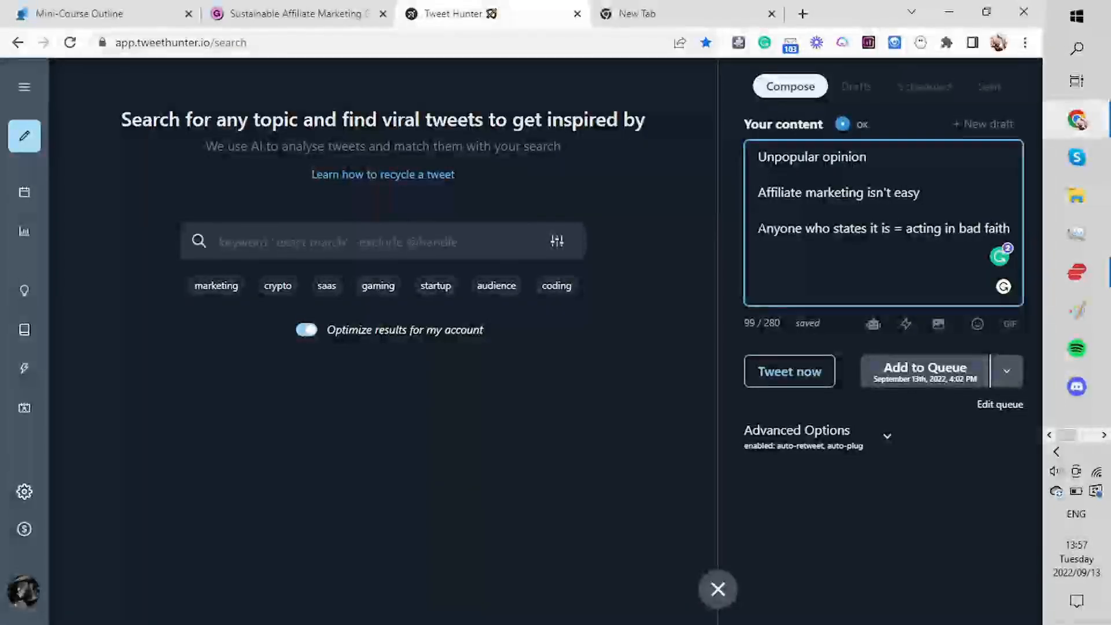
- Replace the "Anyone who states" line with "People who boost it's simple to make $1000s are bad faith actors" and leave one blank line below
{"action": "left_click", "coordinate": [759, 228]}
{"action": "key", "text": "shift+End"}
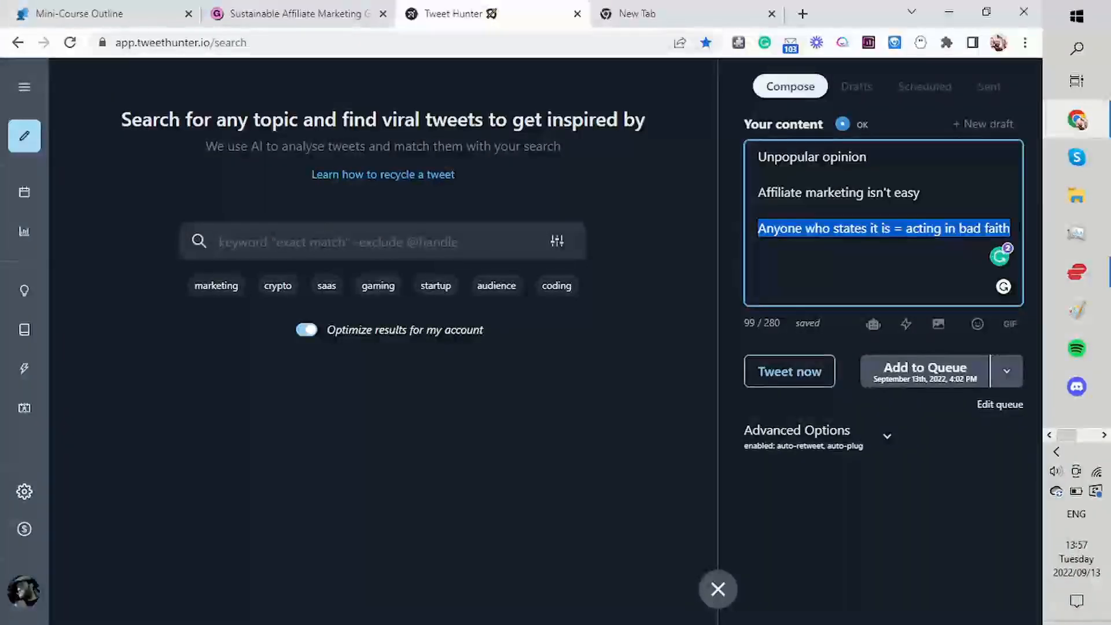
{"action": "type", "text": "People who "}
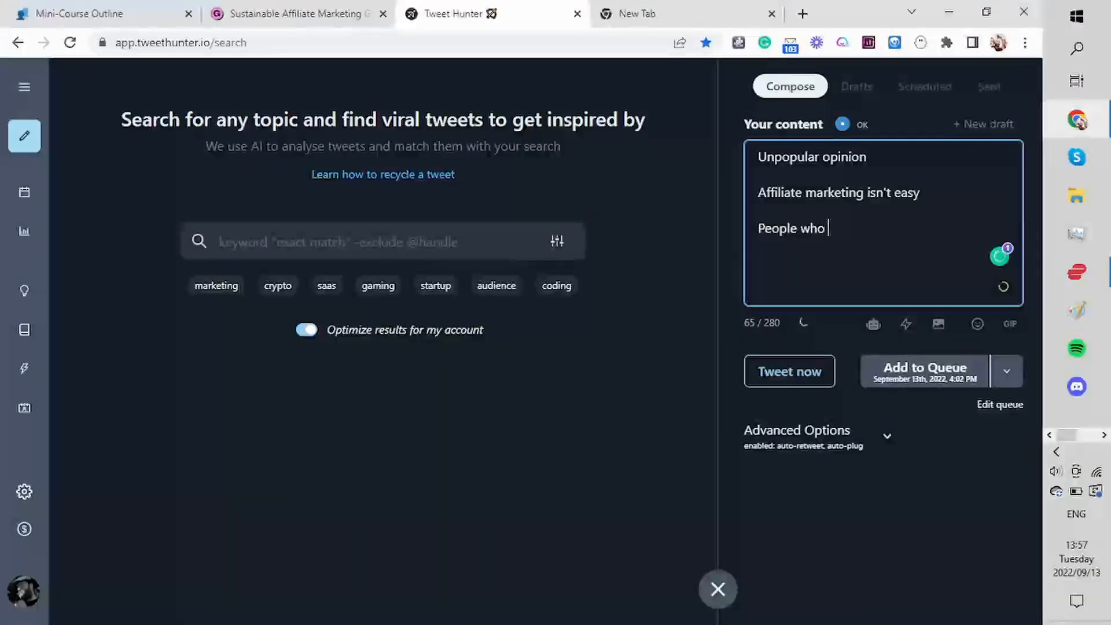
{"action": "type", "text": "boost it's "}
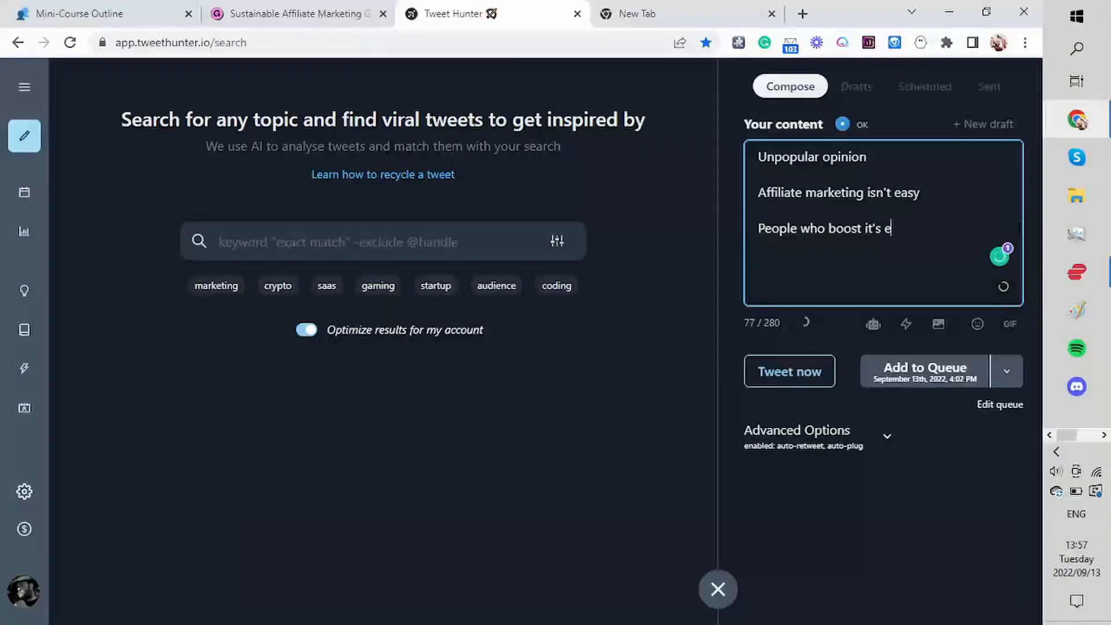
{"action": "type", "text": "easy"}
{"action": "key", "text": "BackSpace"}
{"action": "key", "text": "BackSpace"}
{"action": "key", "text": "BackSpace"}
{"action": "key", "text": "BackSpace"}
{"action": "type", "text": "simp"}
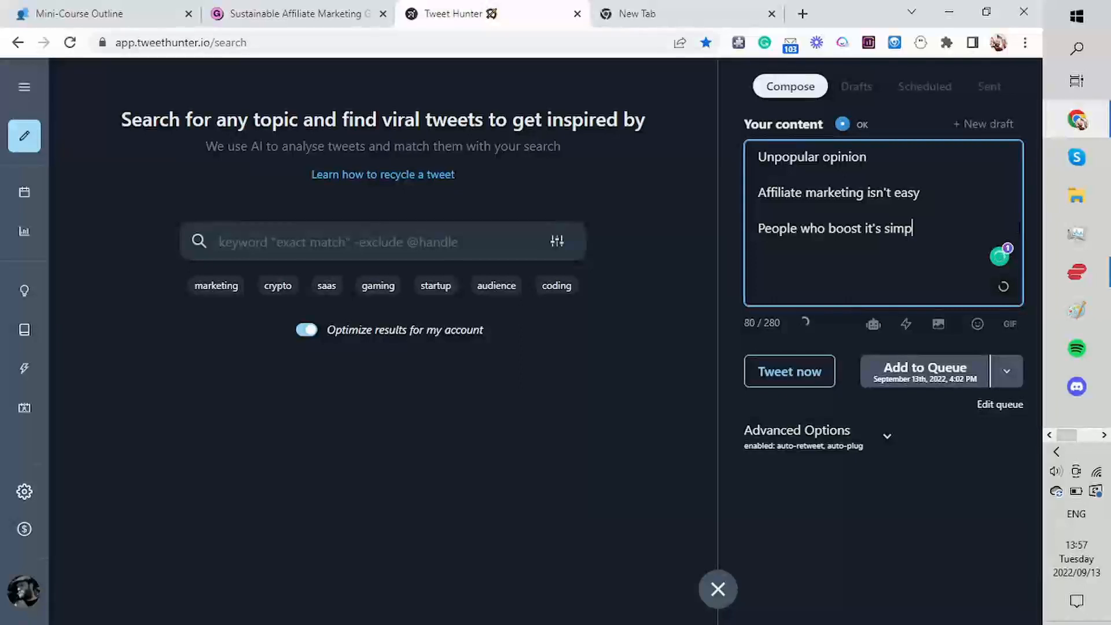
{"action": "type", "text": "le to make "}
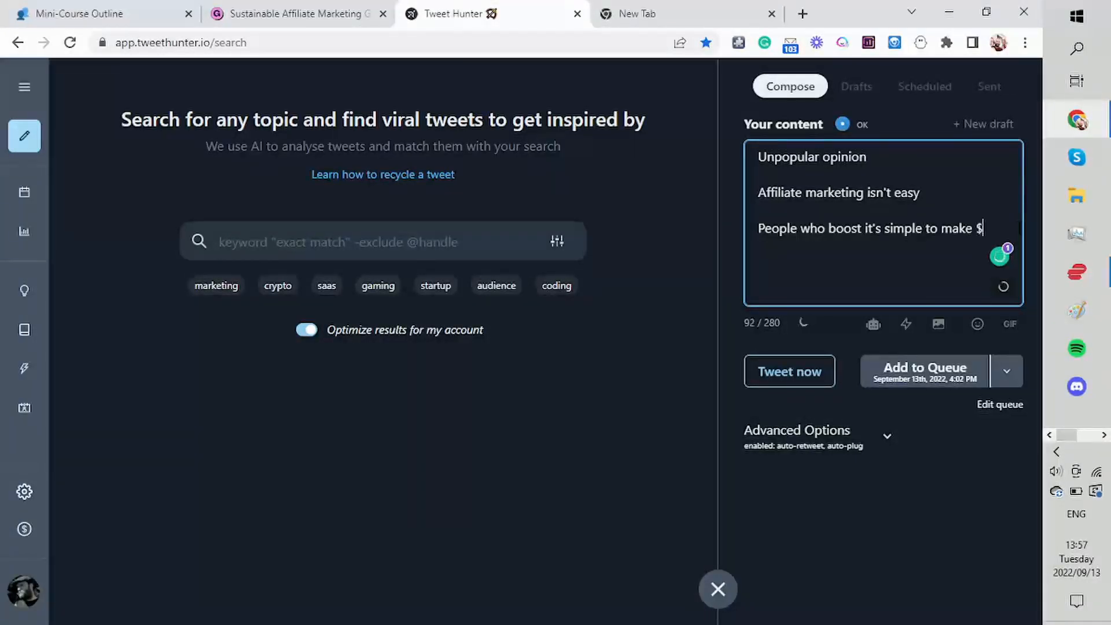
{"action": "type", "text": "$1000s "}
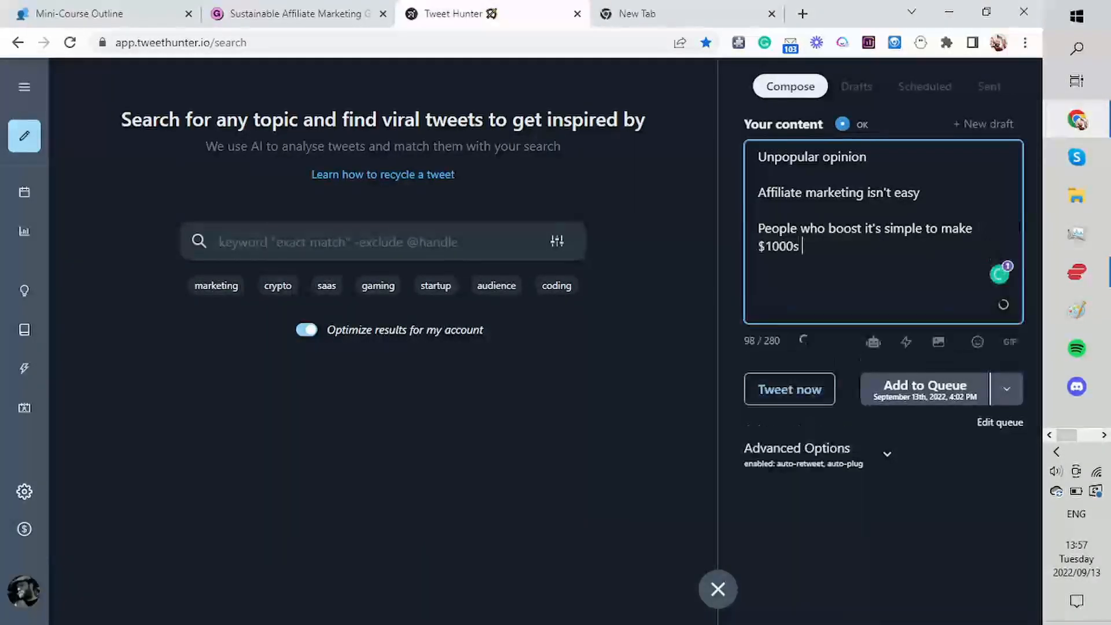
{"action": "type", "text": "are bad "}
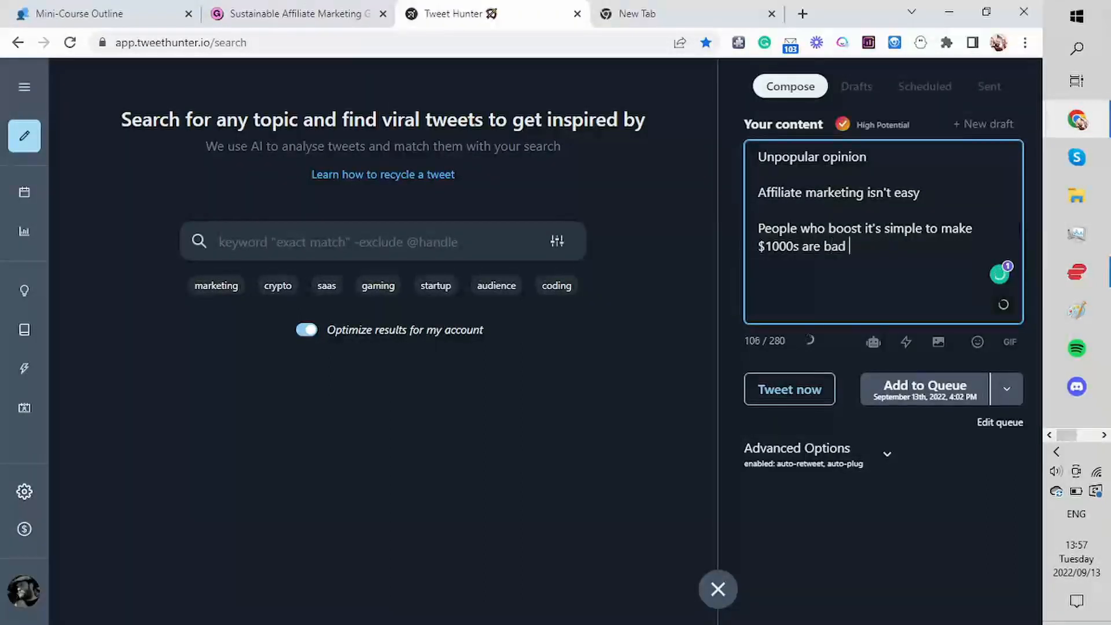
{"action": "type", "text": "faith actors"}
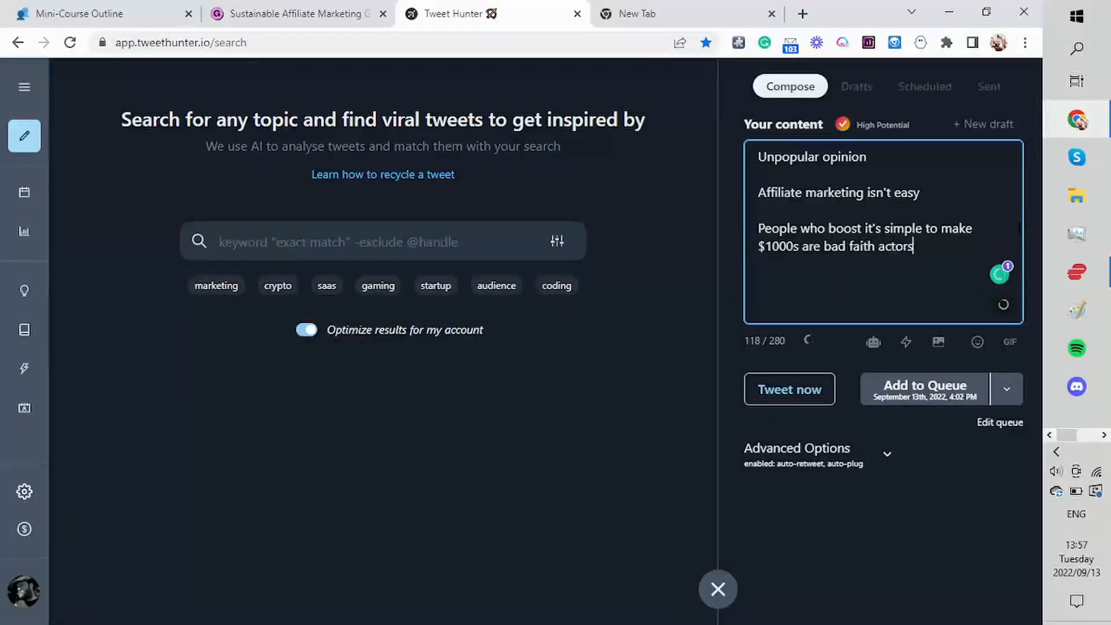
{"action": "key", "text": "Return"}
{"action": "key", "text": "Return"}
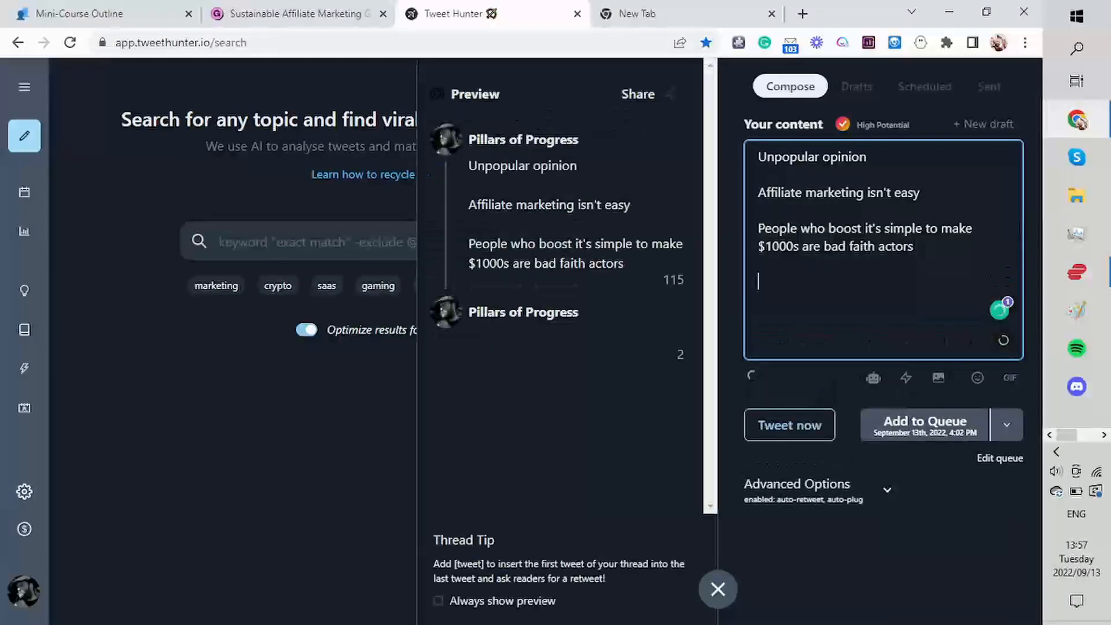
{"action": "key", "text": "Delete"}
{"action": "key", "text": "Delete"}
{"action": "key", "text": "Delete"}
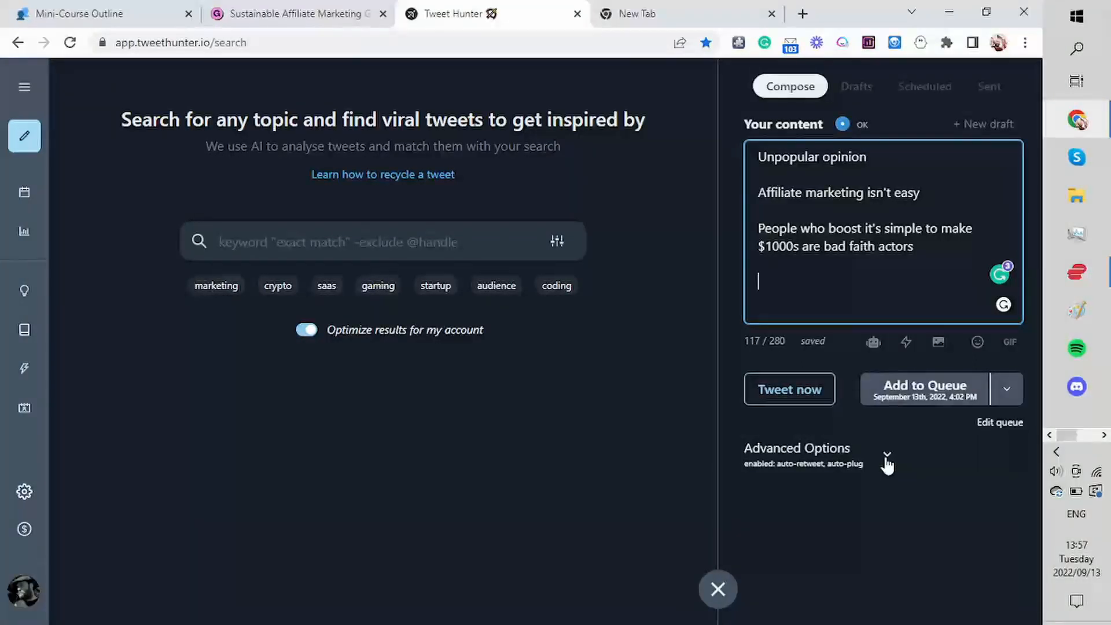
- Reword the third statement, changing "boost" to "say" and "bad faith actors" to "full of BS"
{"action": "left_click_drag", "start_coordinate": [829, 228], "coordinate": [862, 229]}
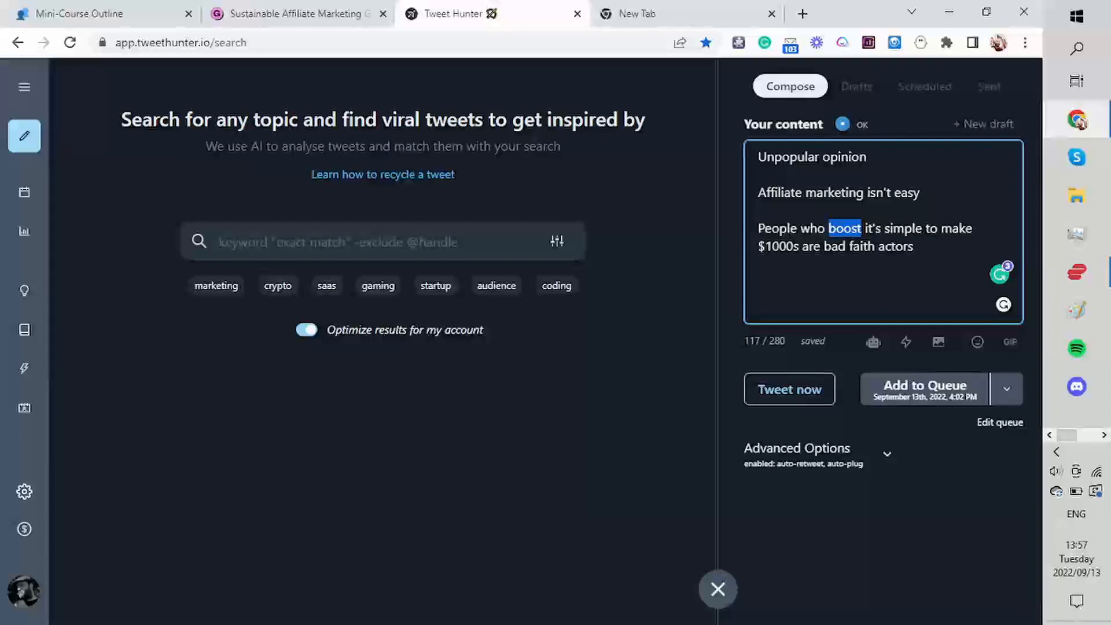
{"action": "type", "text": "say"}
{"action": "left_click", "coordinate": [843, 282]}
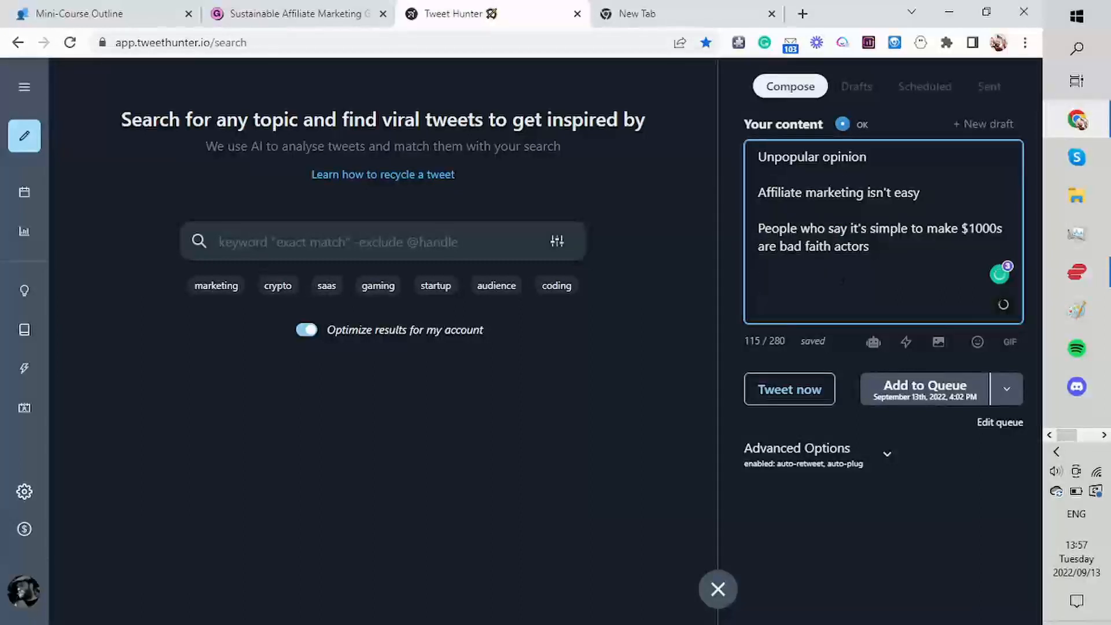
{"action": "left_click_drag", "start_coordinate": [871, 249], "coordinate": [777, 247]}
{"action": "type", "text": "full of BS  "}
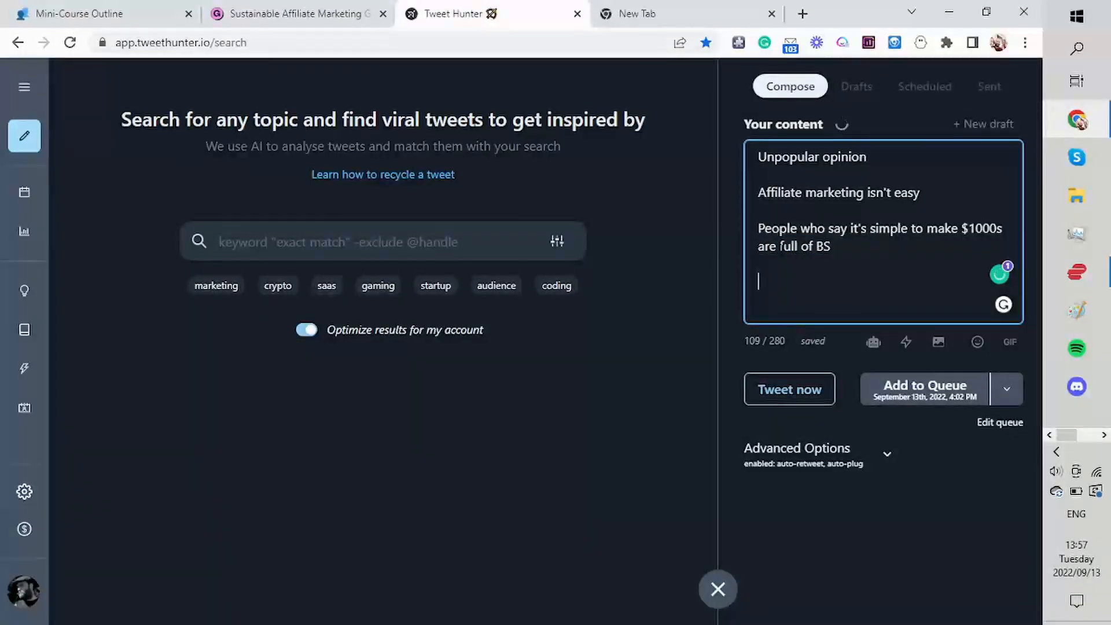
- Add the tweet line "I've put together a beginner guide" followed by a blank line
{"action": "type", "text": "I've "}
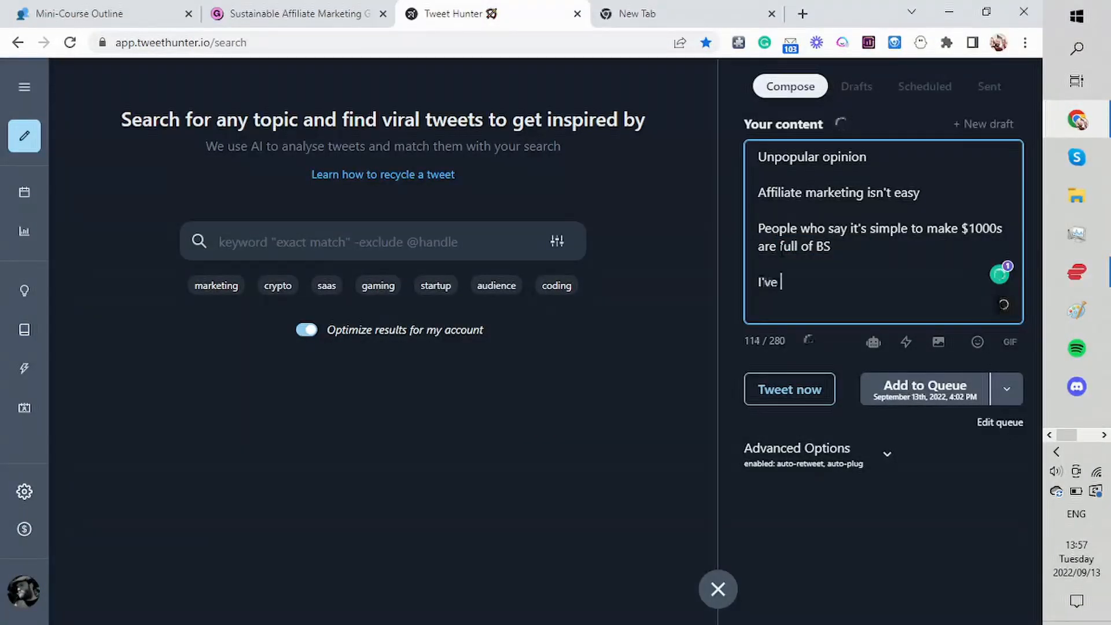
{"action": "type", "text": "put toge"}
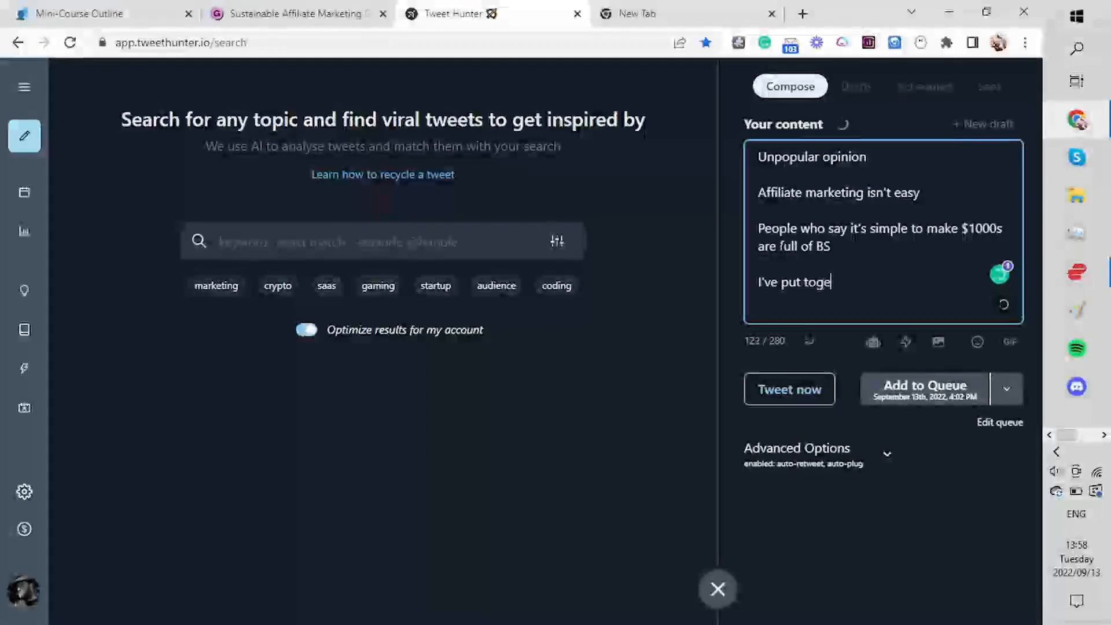
{"action": "type", "text": "ther a b"}
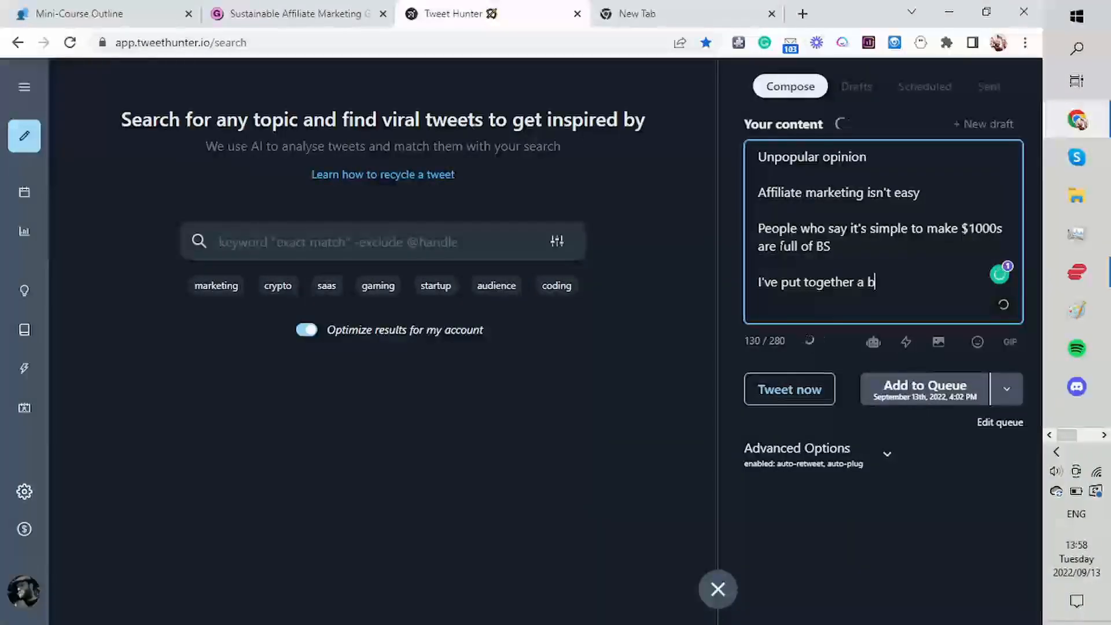
{"action": "type", "text": "eginner guide"}
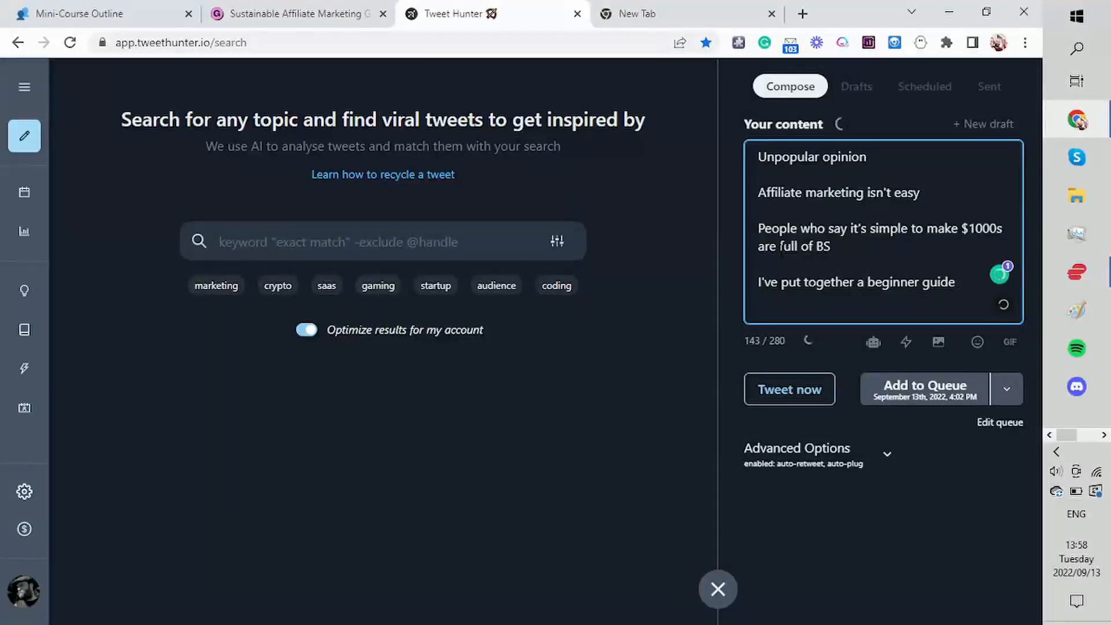
{"action": "key", "text": "Return"}
{"action": "key", "text": "Return"}
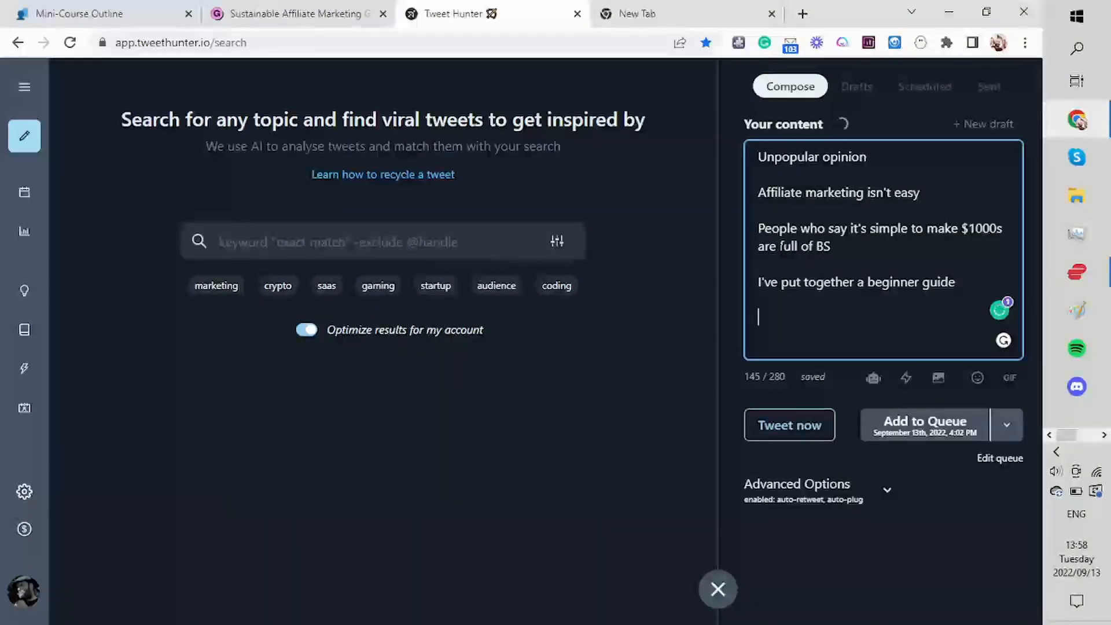
{"action": "type", "text": "It's free"}
{"action": "key", "text": "BackSpace"}
{"action": "key", "text": "BackSpace"}
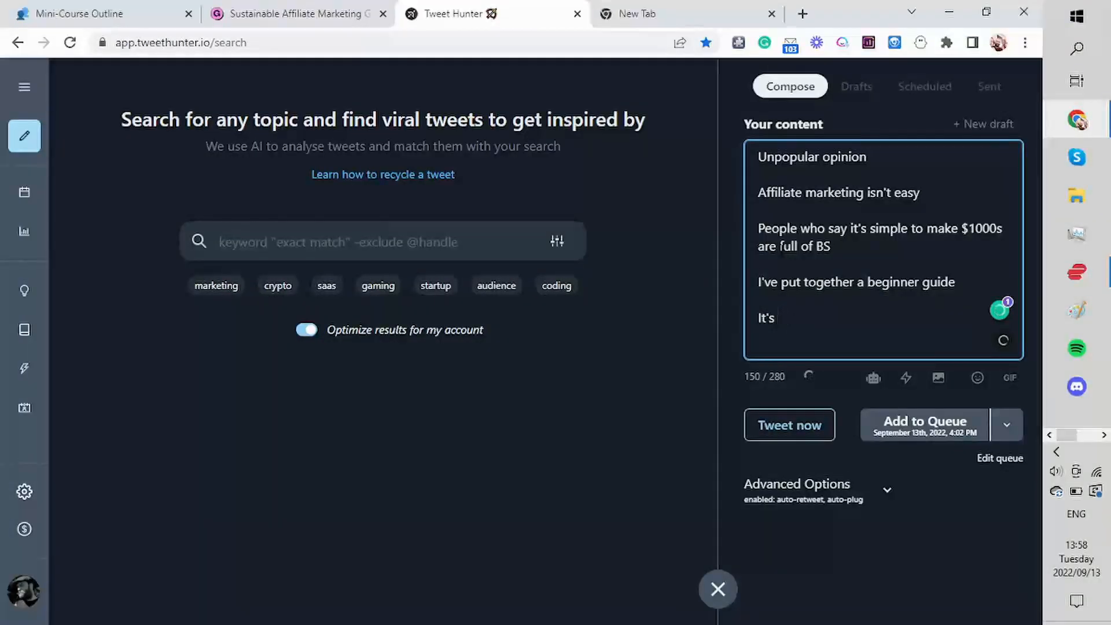
{"action": "type", "text": "next"}
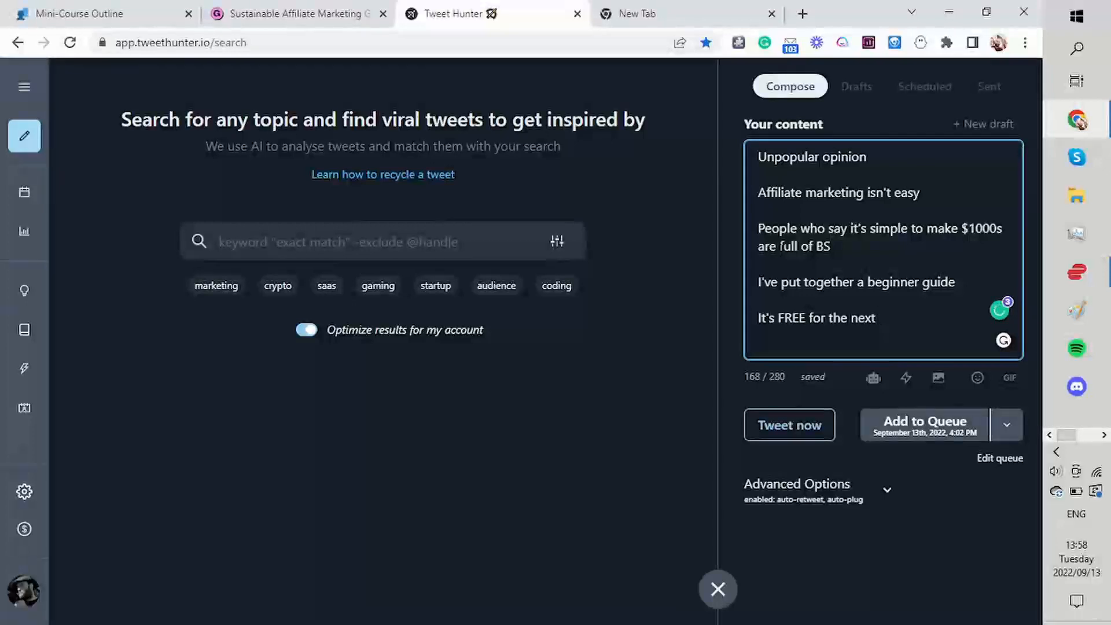
{"action": "key", "text": "BackSpace"}
{"action": "key", "text": "BackSpace"}
{"action": "key", "text": "BackSpace"}
{"action": "key", "text": "BackSpace"}
{"action": "key", "text": "BackSpace"}
{"action": "key", "text": "BackSpace"}
{"action": "key", "text": "BackSpace"}
{"action": "key", "text": "BackSpace"}
{"action": "key", "text": "BackSpace"}
{"action": "key", "text": "BackSpace"}
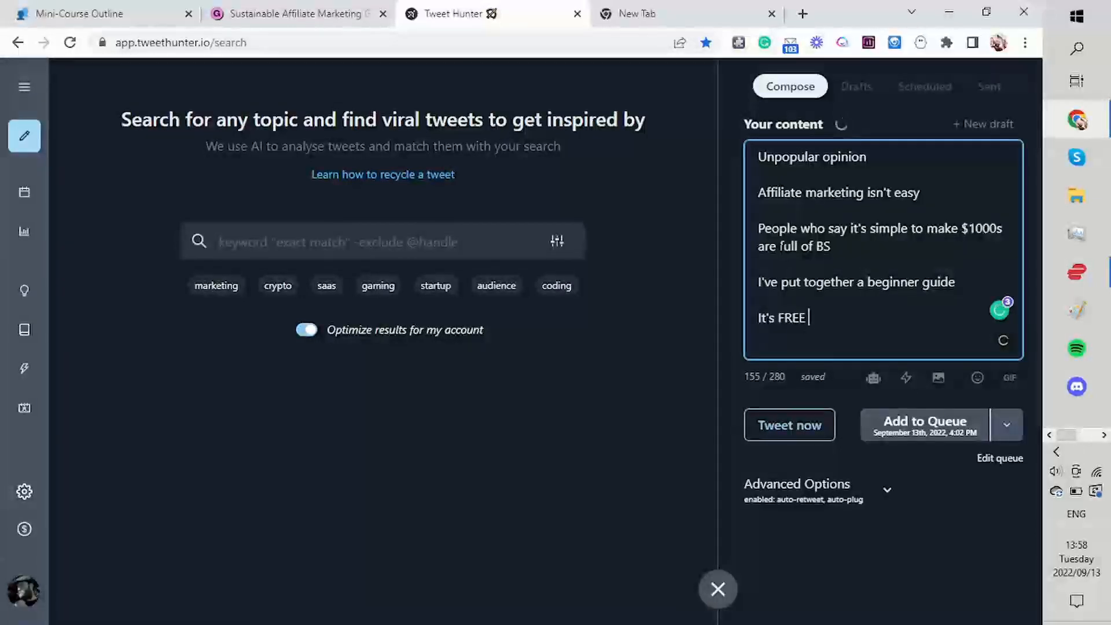
{"action": "type", "text": "&"}
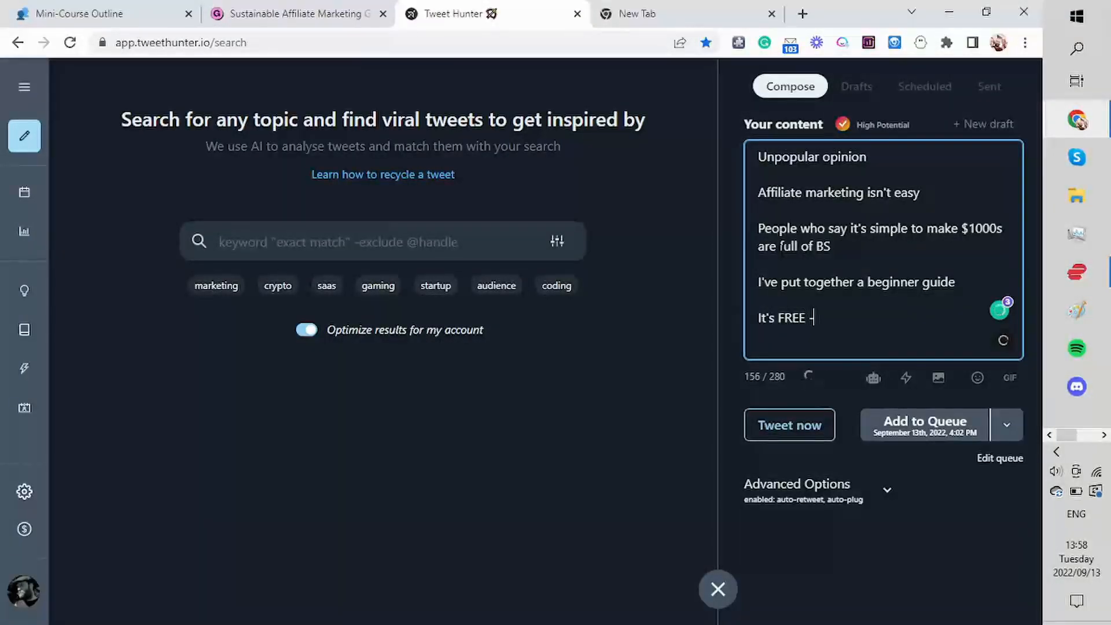
{"action": "key", "text": "BackSpace"}
{"action": "key", "text": "BackSpace"}
{"action": "key", "text": "BackSpace"}
{"action": "key", "text": "BackSpace"}
{"action": "key", "text": "BackSpace"}
{"action": "key", "text": "BackSpace"}
{"action": "key", "text": "BackSpace"}
{"action": "key", "text": "BackSpace"}
{"action": "key", "text": "BackSpace"}
{"action": "key", "text": "BackSpace"}
- Add the tweet line "Get it for FREE by RT or commenting below" followed by a blank line
{"action": "type", "text": "Get it for FREE by RT"}
{"action": "key", "text": "BackSpace"}
{"action": "type", "text": "RT "}
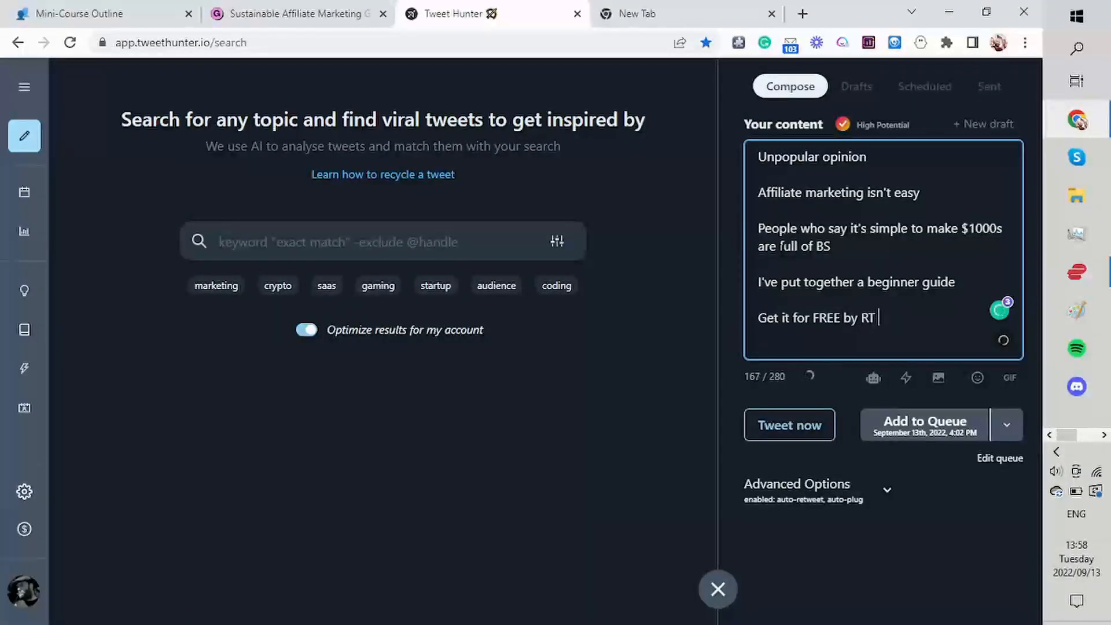
{"action": "type", "text": "or commenting "}
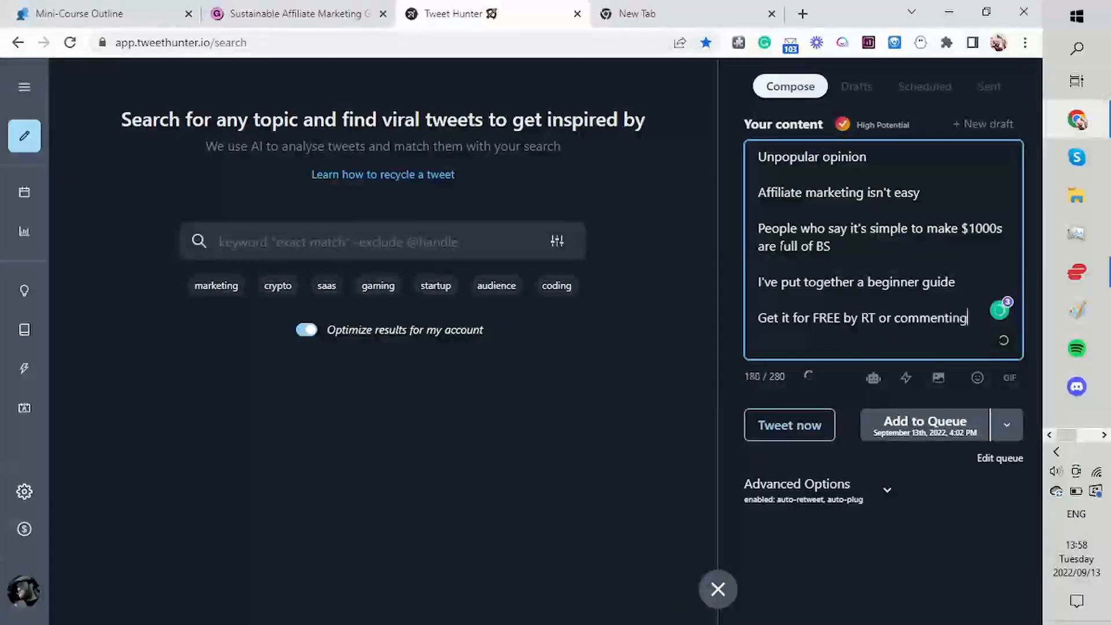
{"action": "type", "text": "below"}
{"action": "key", "text": "Return"}
{"action": "key", "text": "Return"}
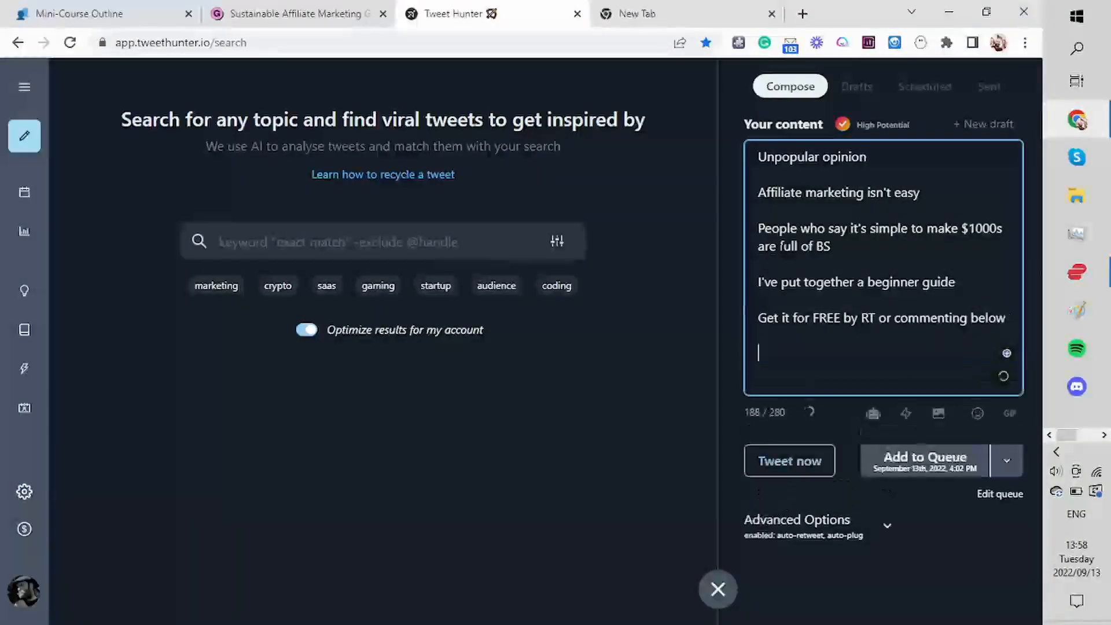
- Close the tweet with the note "(must be following so you can receive my DM)"
{"action": "type", "text": "(must be following"}
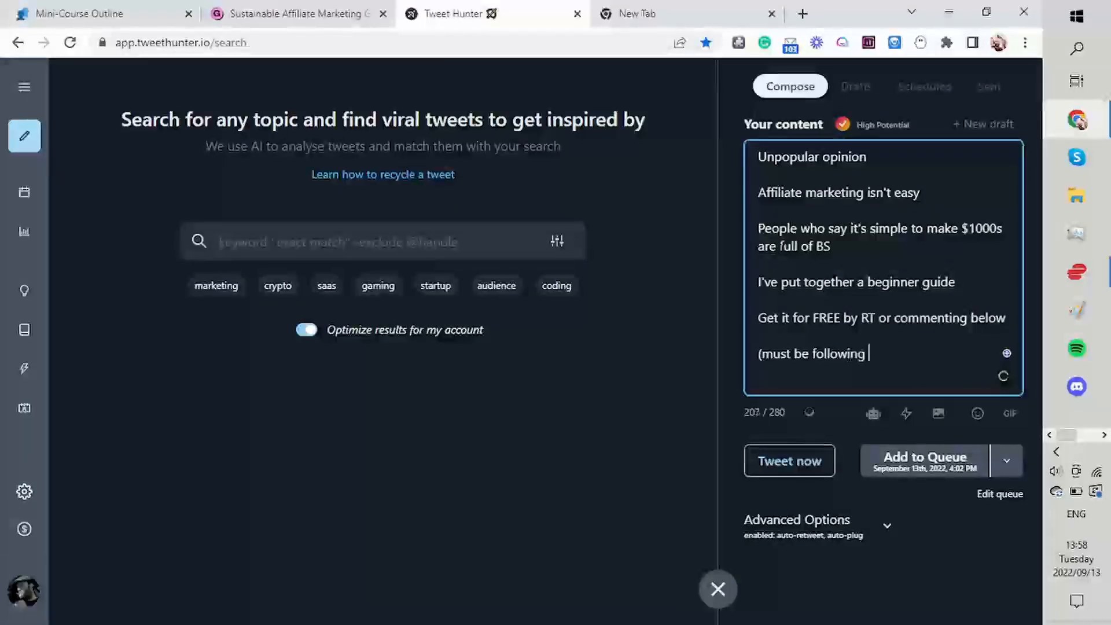
{"action": "type", "text": " so you can recei"}
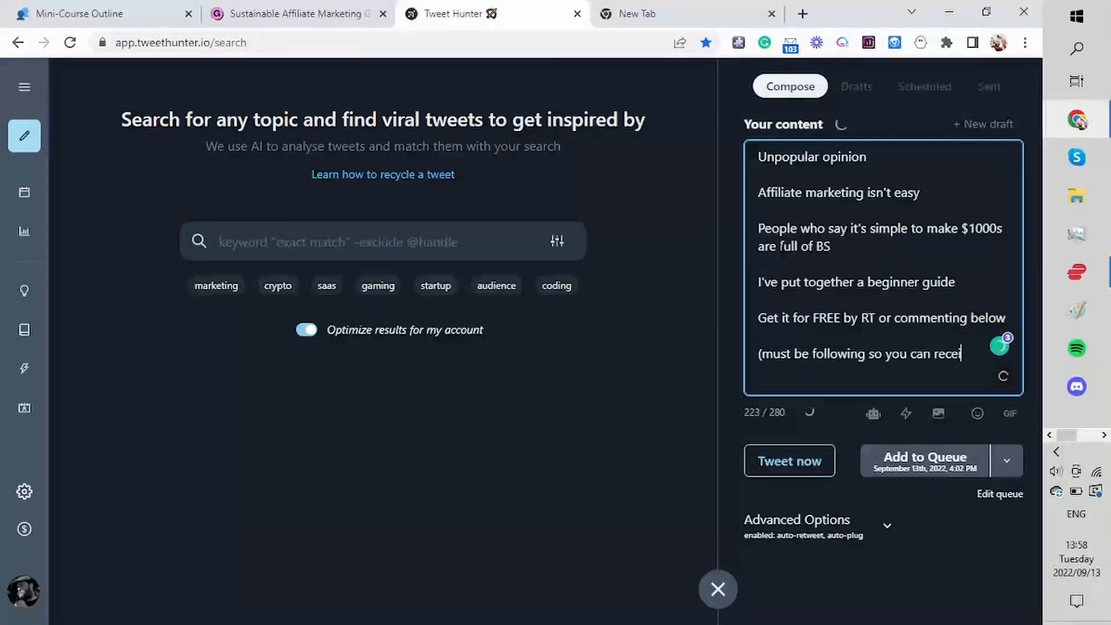
{"action": "type", "text": "ve my D"}
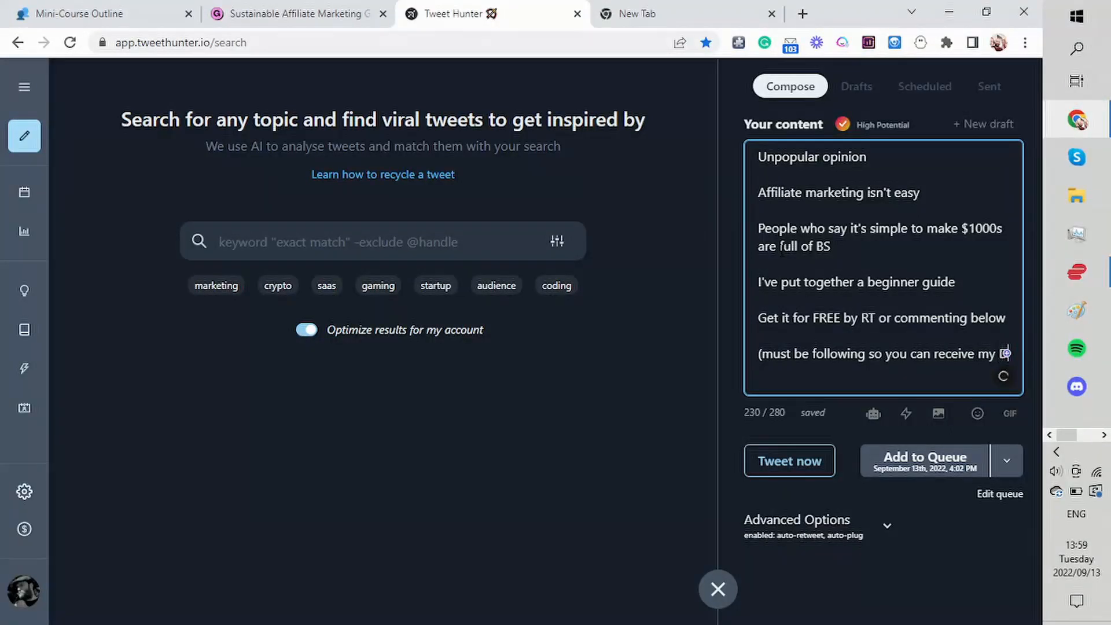
{"action": "type", "text": "M"}
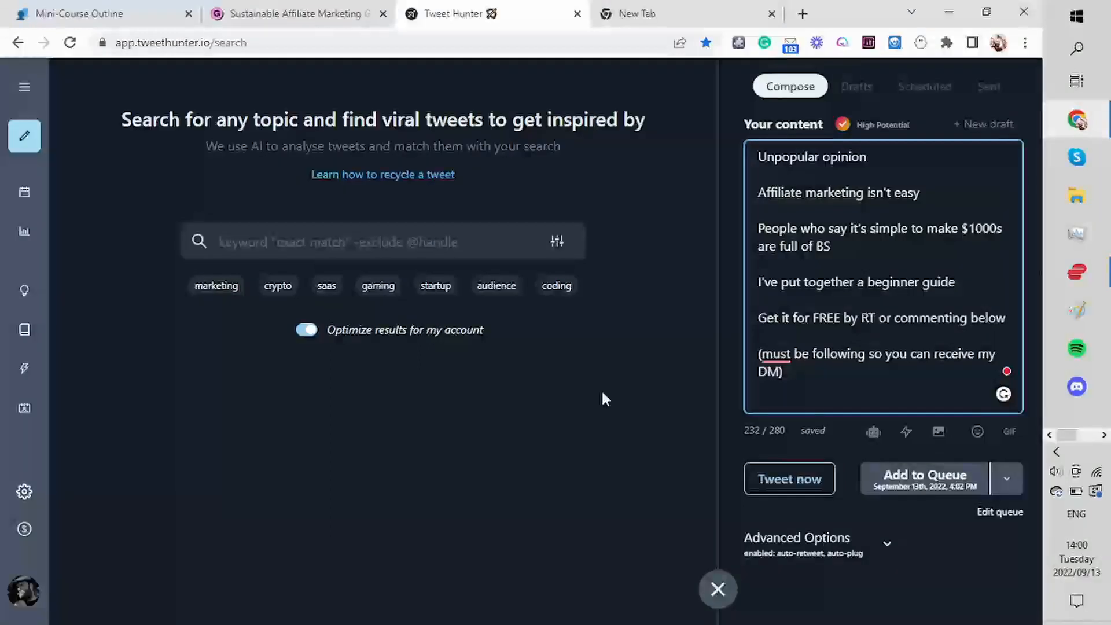
- In the tweet's advanced options, turn off auto plug, turn on auto DM and review its conditions
{"action": "left_click", "coordinate": [888, 555]}
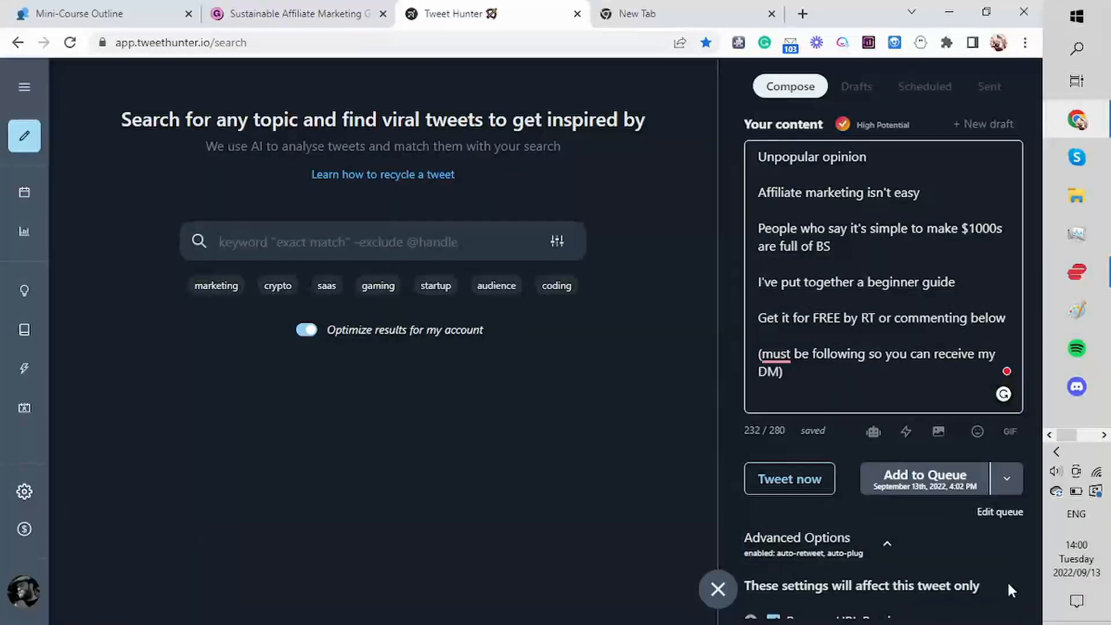
{"action": "scroll", "coordinate": [1007, 581], "scroll_direction": "down", "scroll_amount": 2}
{"action": "scroll", "coordinate": [1007, 581], "scroll_direction": "down", "scroll_amount": 7}
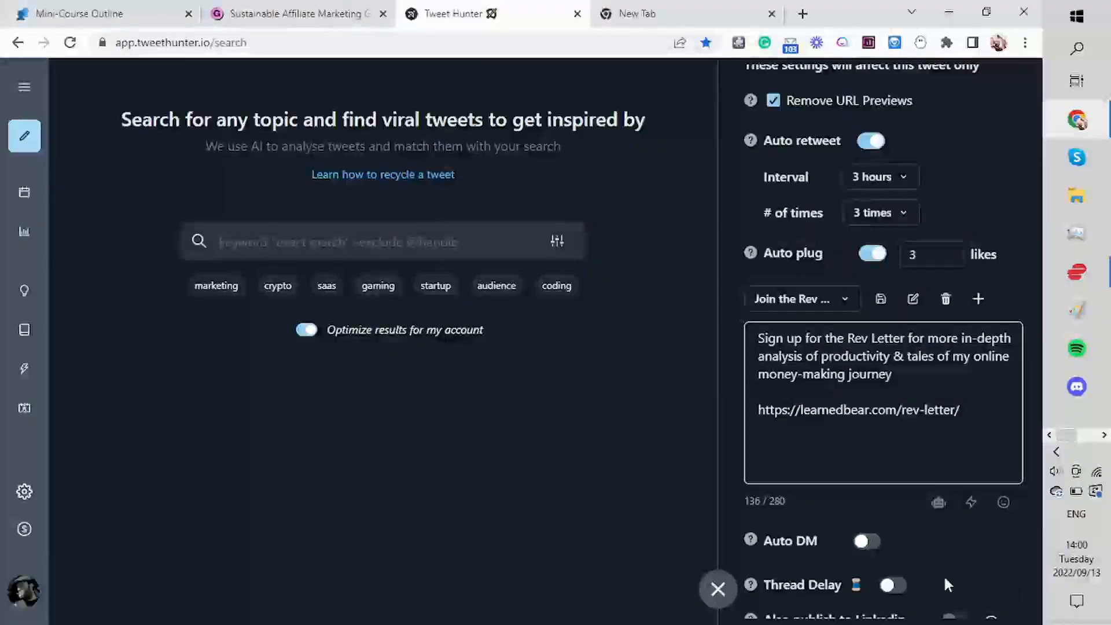
{"action": "left_click", "coordinate": [873, 253]}
{"action": "left_click", "coordinate": [870, 476]}
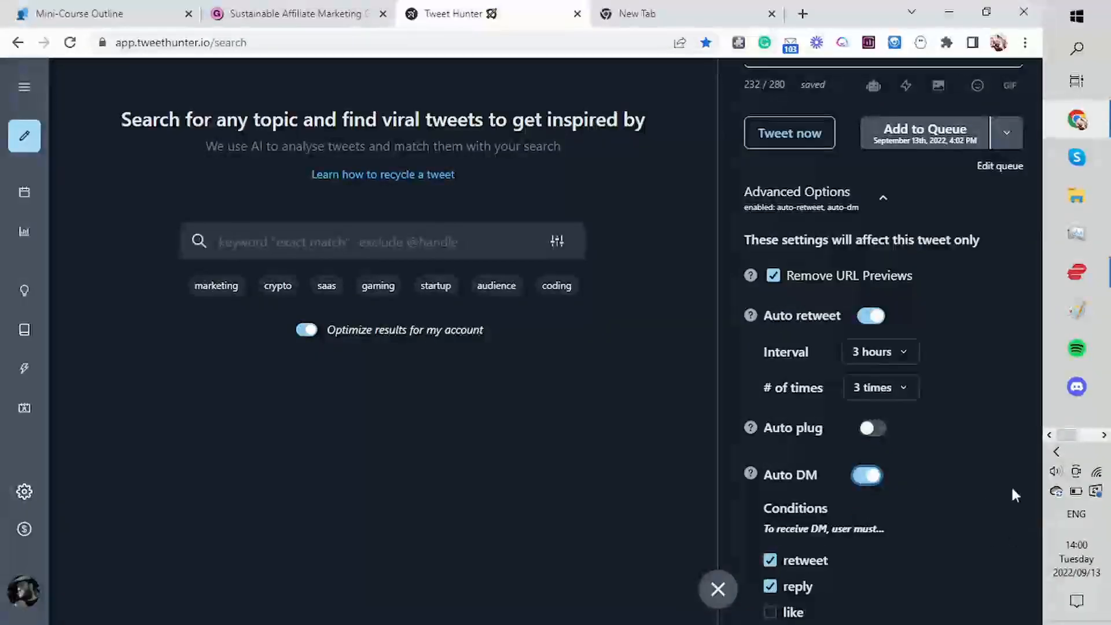
{"action": "scroll", "coordinate": [1000, 461], "scroll_direction": "down", "scroll_amount": 2}
{"action": "scroll", "coordinate": [1002, 470], "scroll_direction": "down", "scroll_amount": 1}
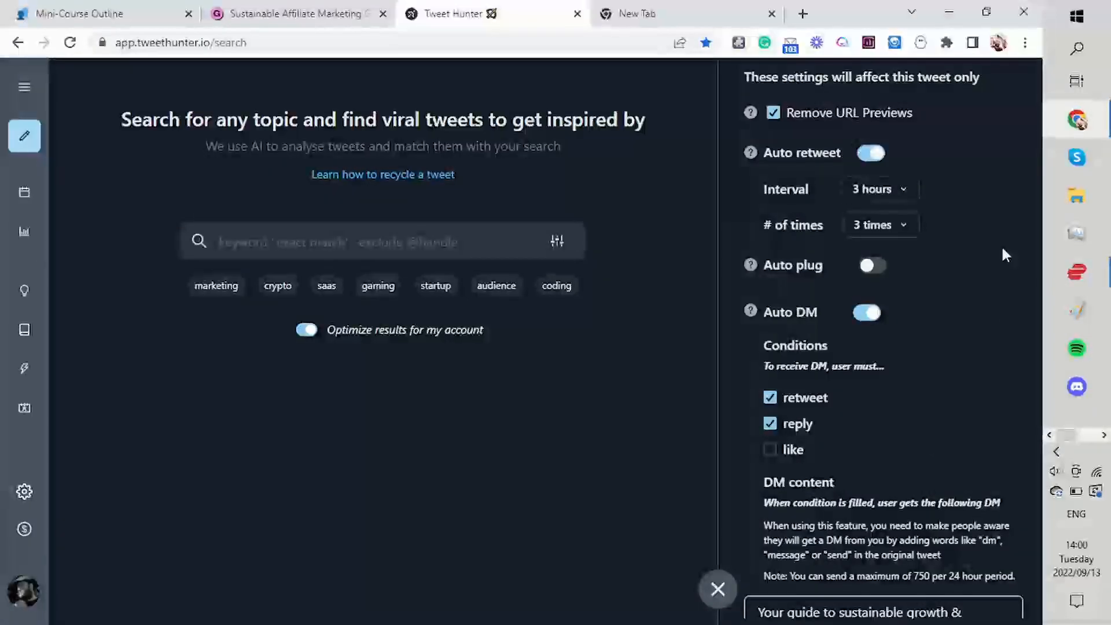
{"action": "scroll", "coordinate": [1003, 249], "scroll_direction": "up", "scroll_amount": 6}
{"action": "scroll", "coordinate": [1006, 255], "scroll_direction": "up", "scroll_amount": 2}
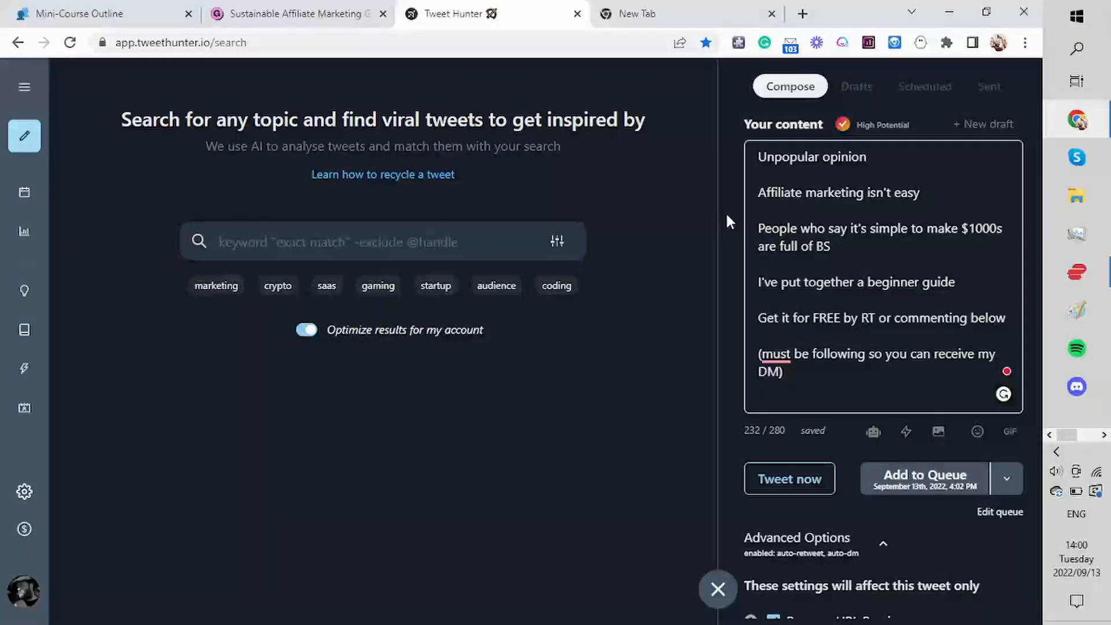
- Close the empty browser tab, add the tweet to the queue for September 13th at 4:02 PM, and open the queue
{"action": "left_click", "coordinate": [772, 14]}
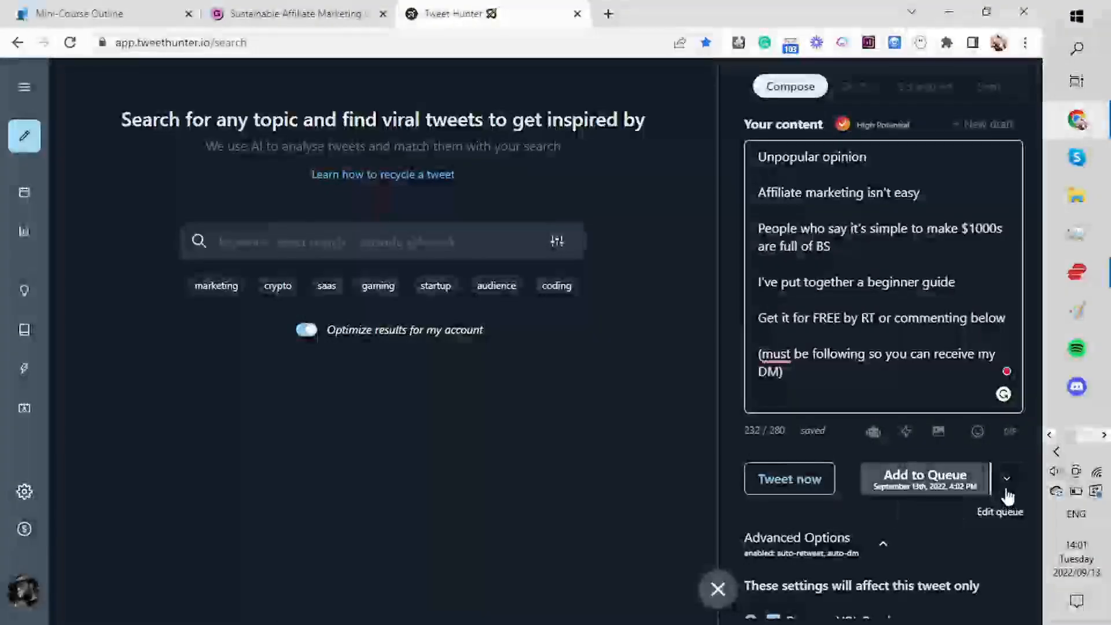
{"action": "left_click", "coordinate": [936, 488]}
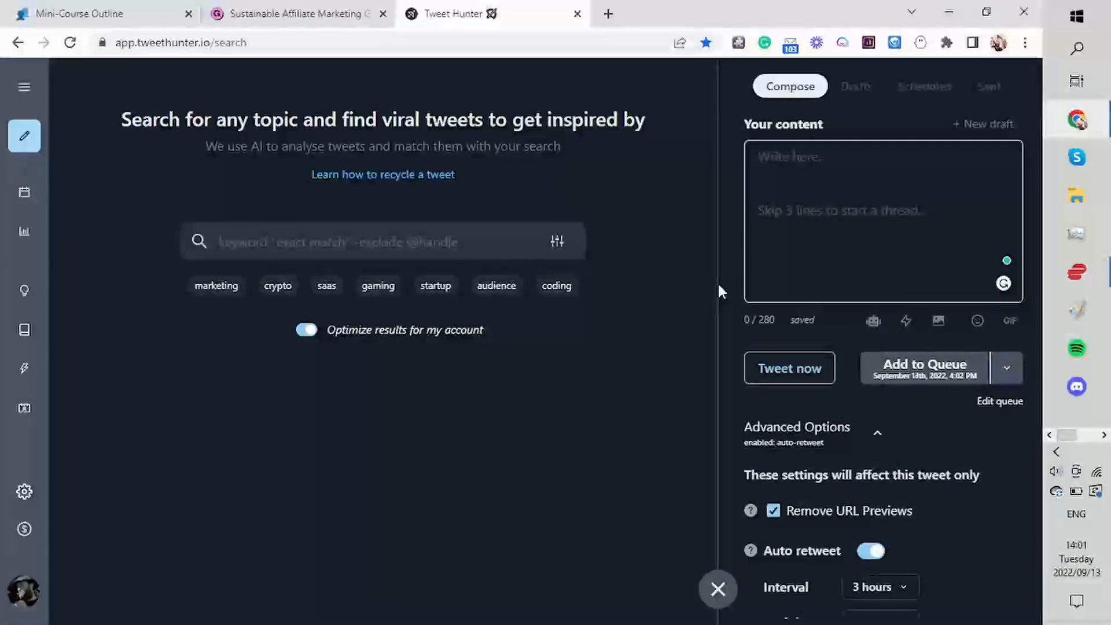
{"action": "mouse_move", "coordinate": [25, 194]}
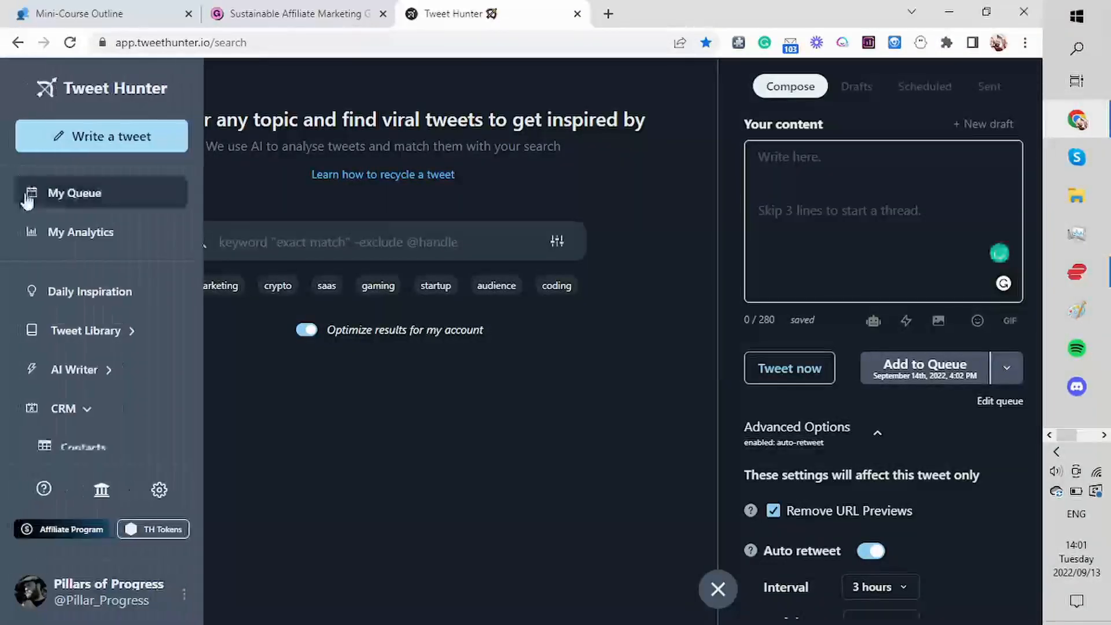
{"action": "left_click", "coordinate": [80, 194]}
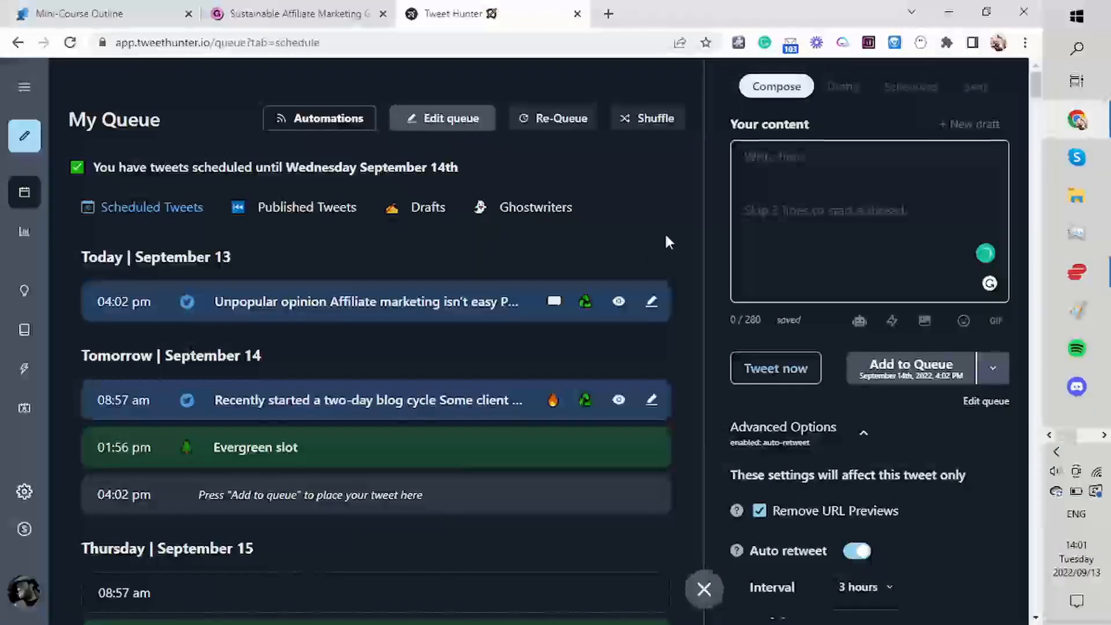
- Move the "Recently started a two-day blog cycle" tweet to September 15 at 08:57 am and the "Unpopular opinion" tweet out of its September 13 slot
{"action": "left_click_drag", "start_coordinate": [409, 400], "coordinate": [373, 588]}
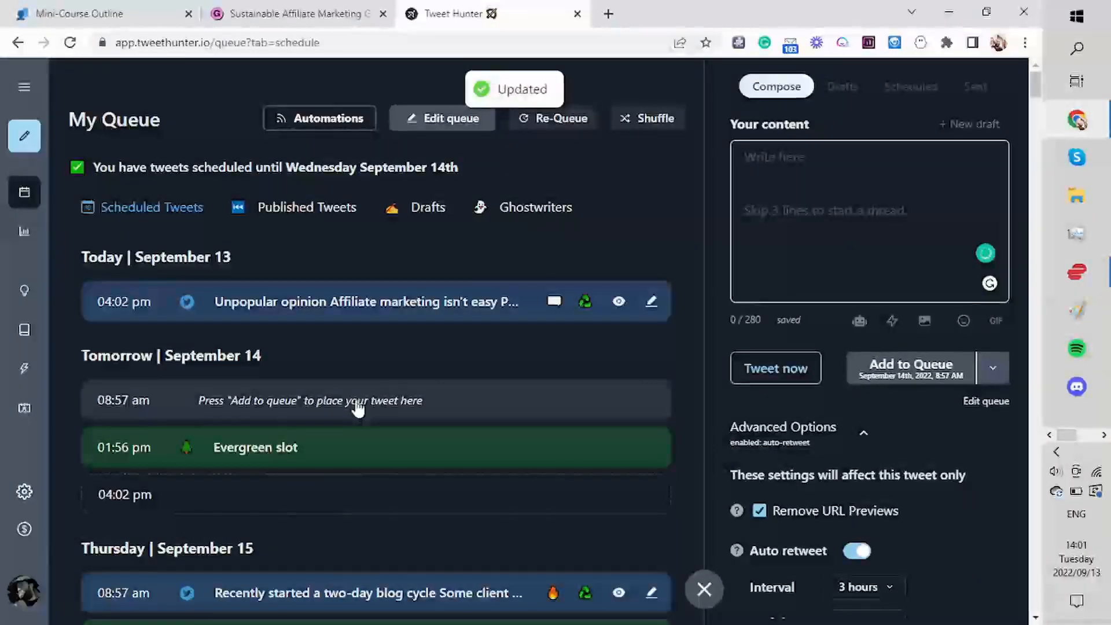
{"action": "left_click_drag", "start_coordinate": [376, 307], "coordinate": [377, 309]}
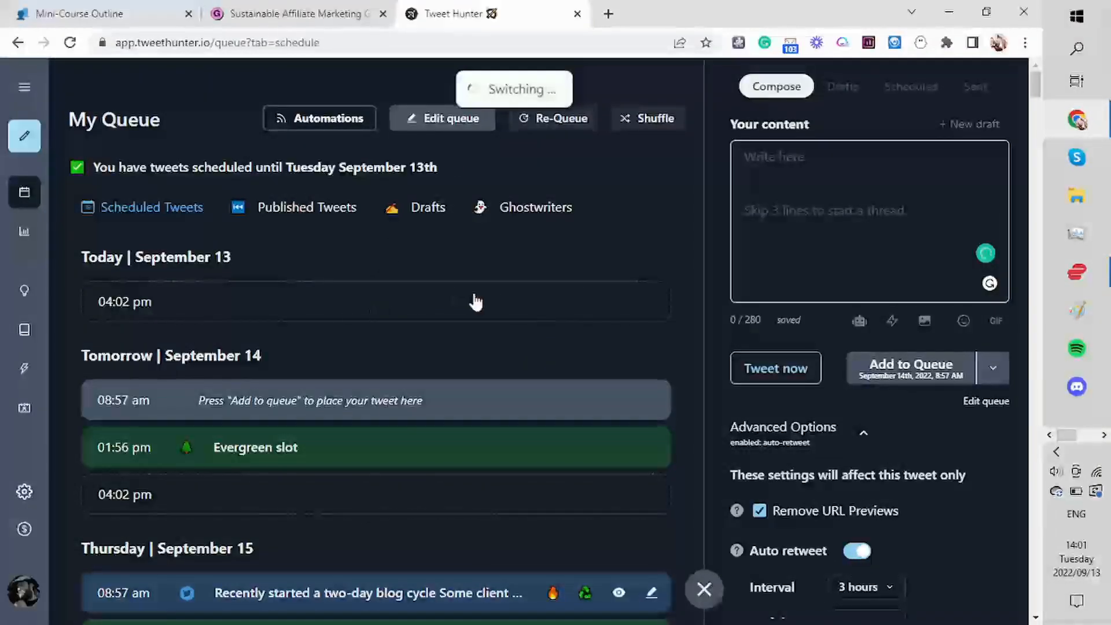